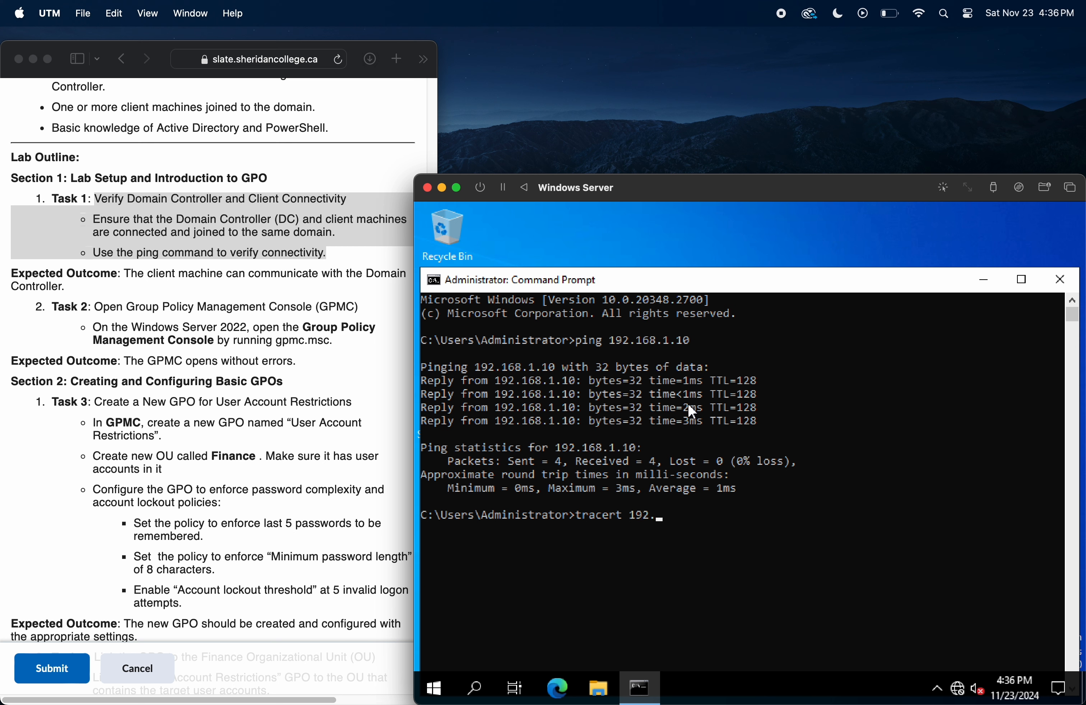
Step: Trace the route to 192.168.1.10 and ping WIN-EOOSG8OR7Q4.SheridanTech.local in the Command Prompt
text(.1.10)
key(Return)
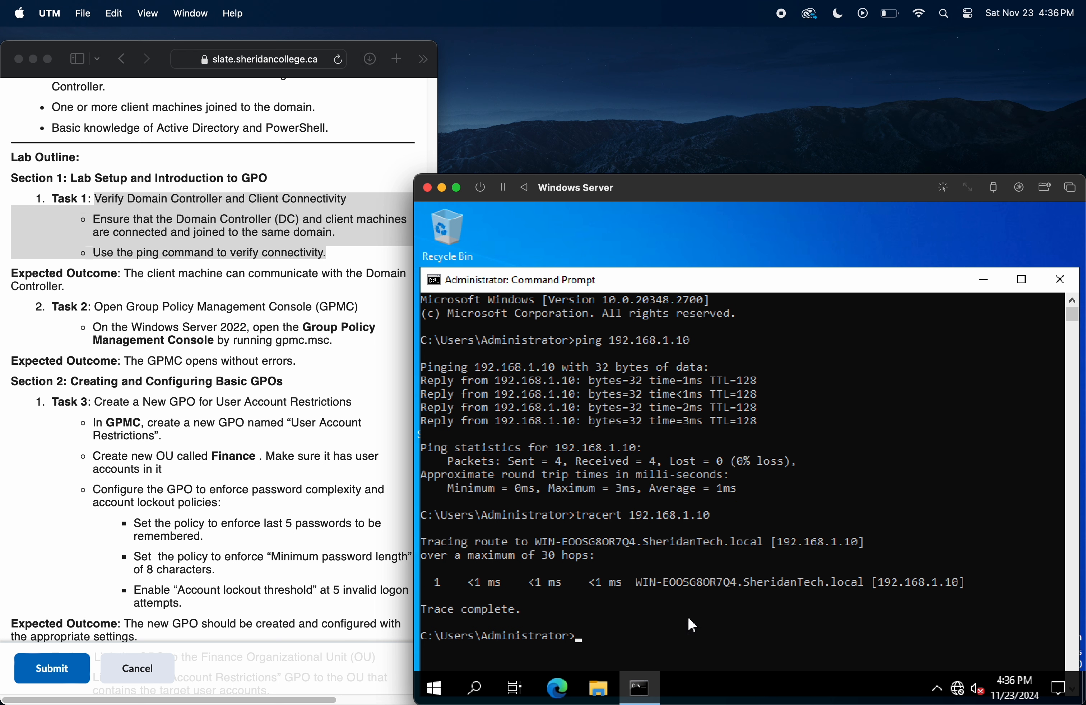
text(ping)
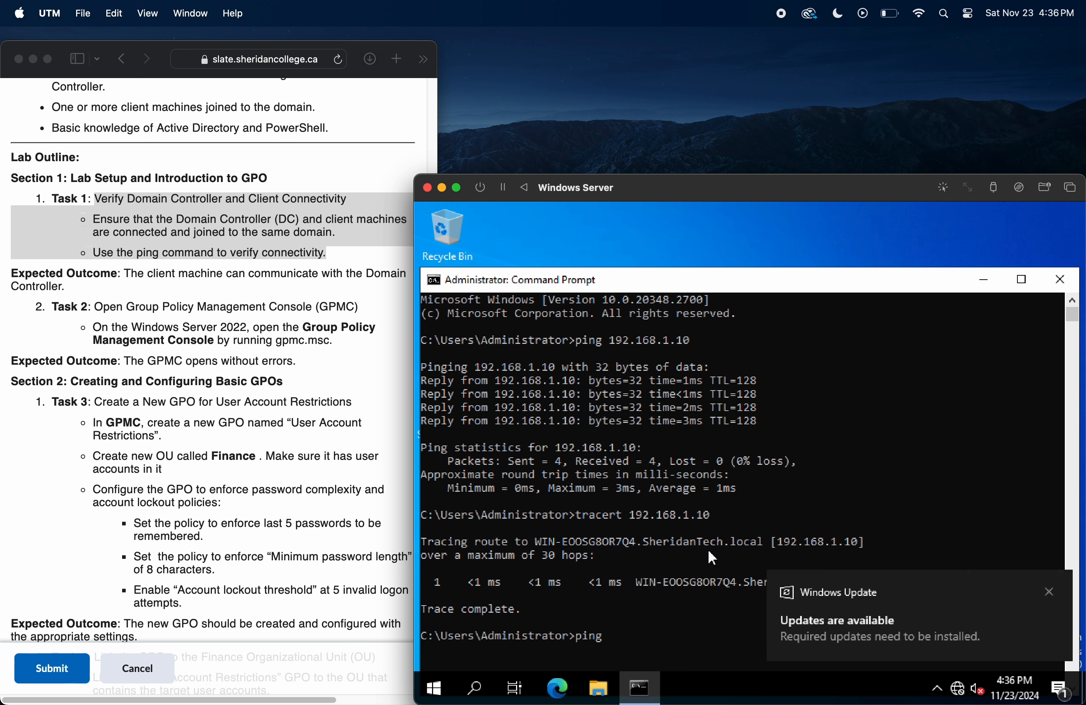
key(ctrl+v)
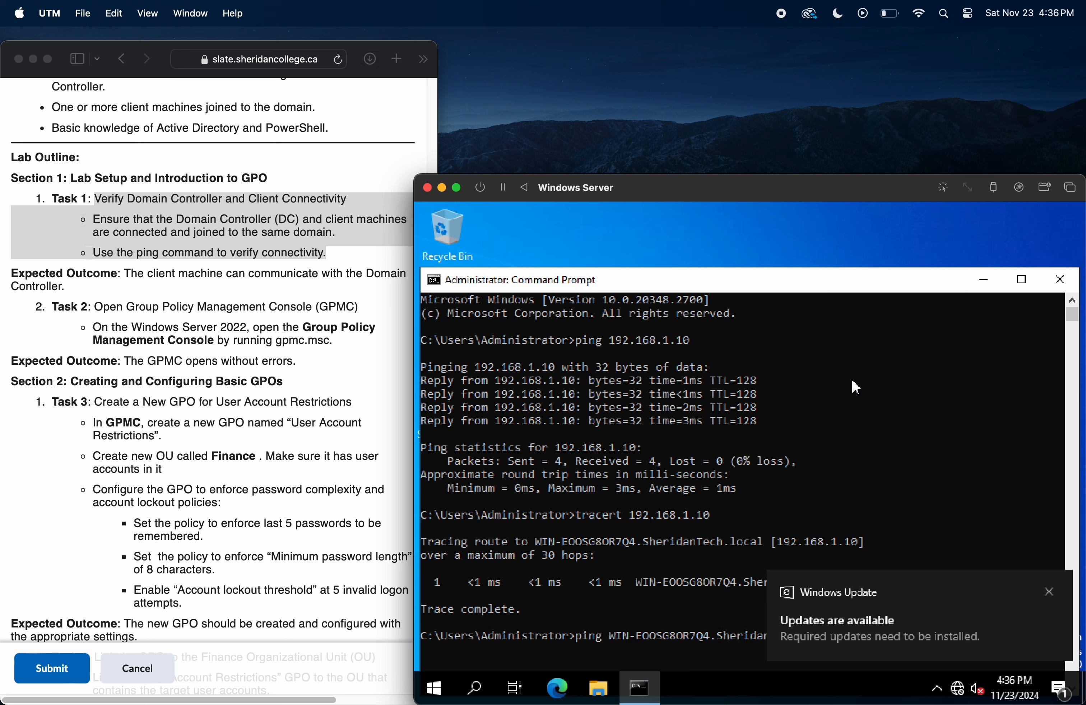
click(1048, 591)
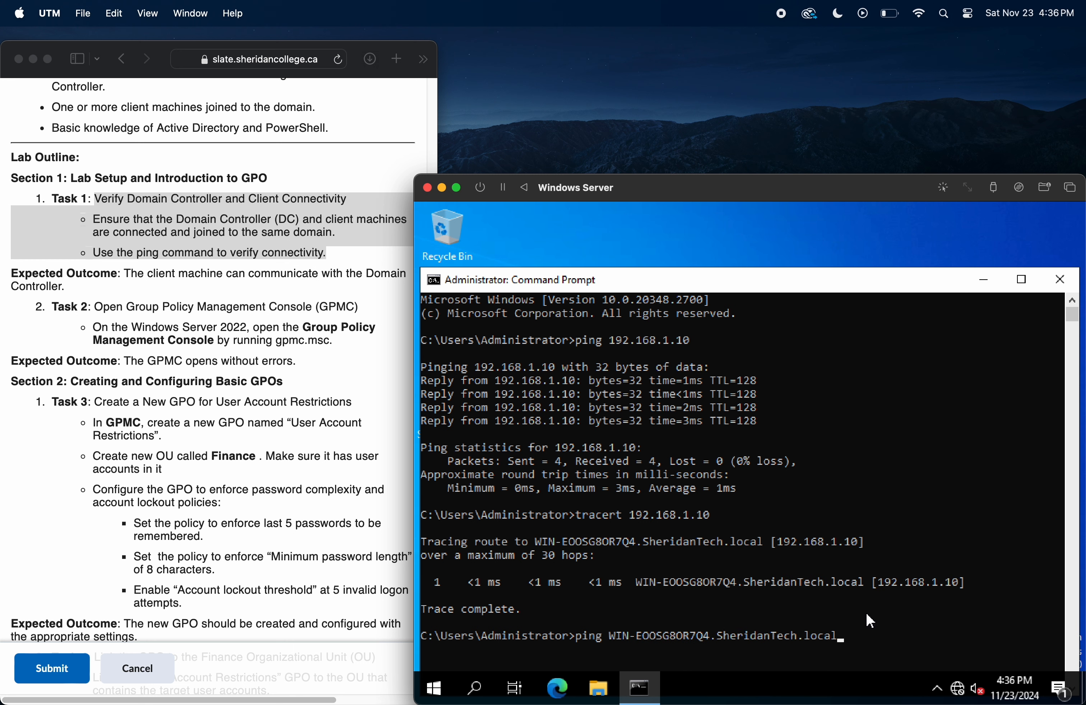
key(Return)
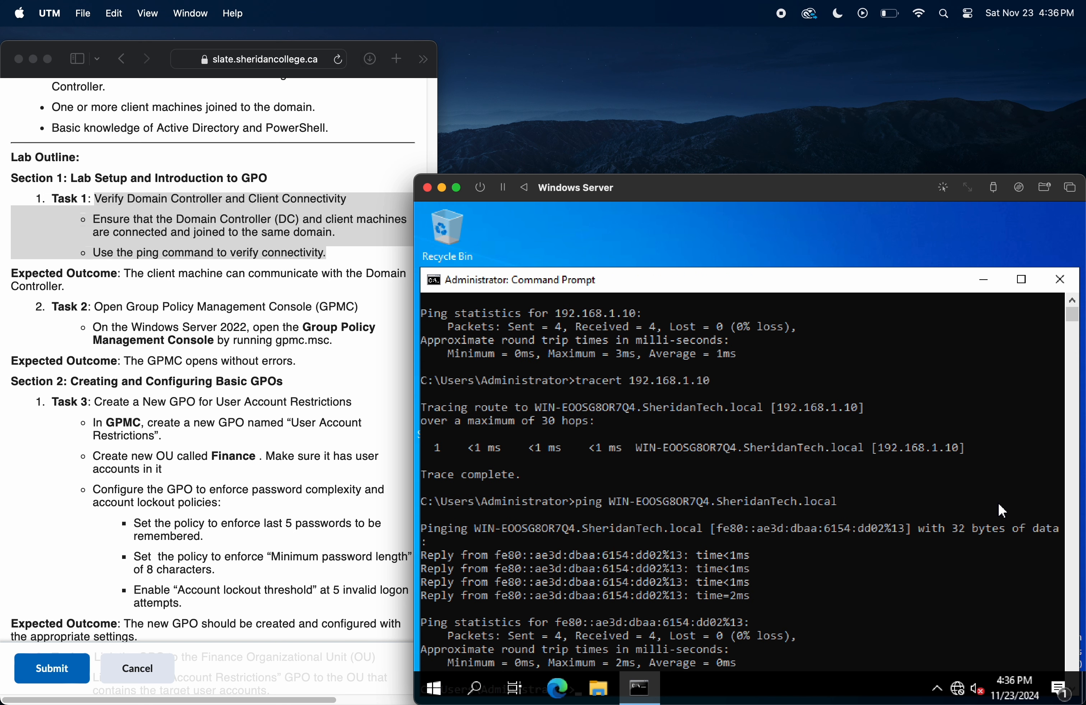
scroll(782, 359, up, 4)
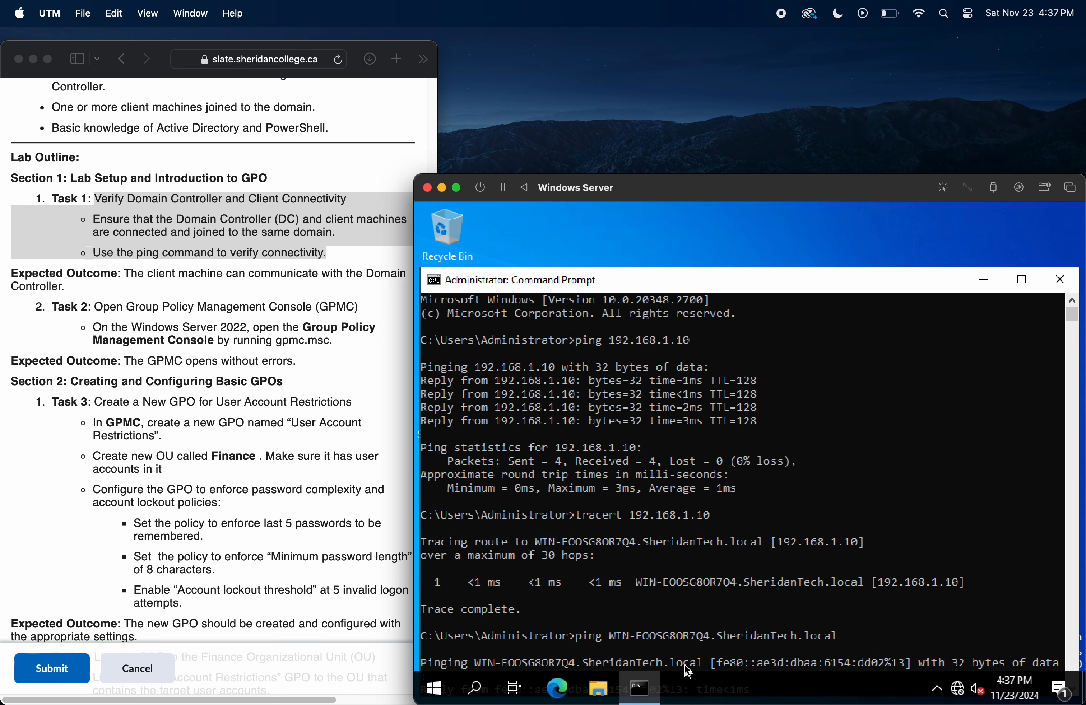
Step: Open the Group Policy Management Console by running gpmc.msc, and highlight its expected outcome in the lab instructions
click(319, 363)
drag(333, 341, 276, 341)
click(436, 301)
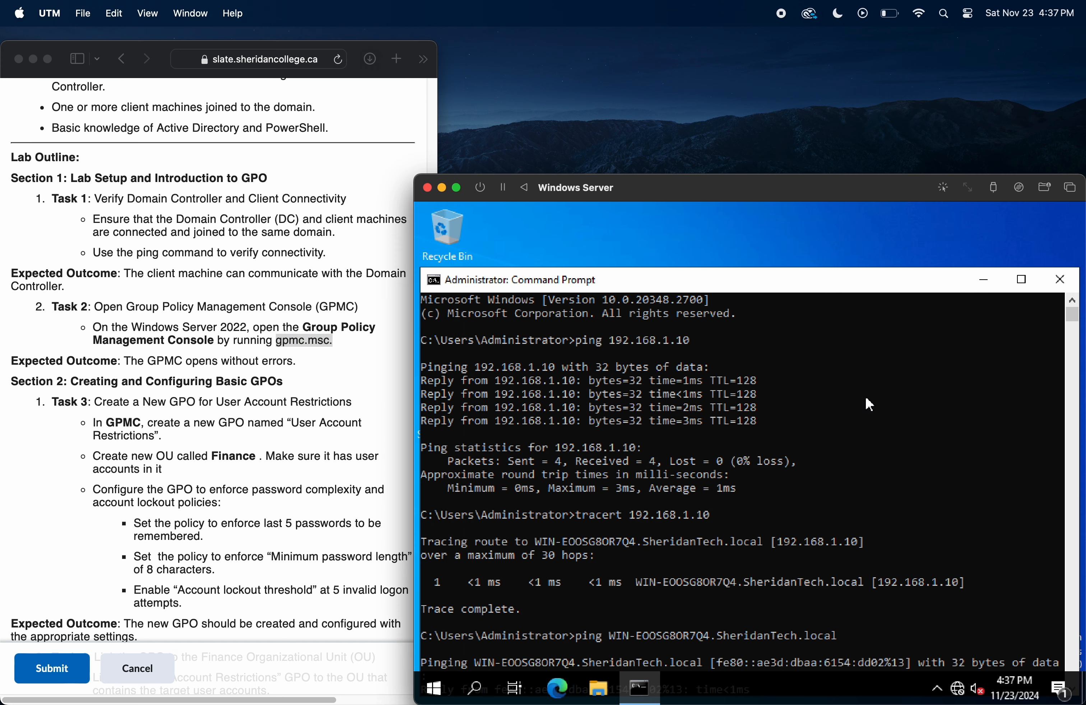
key(super+s)
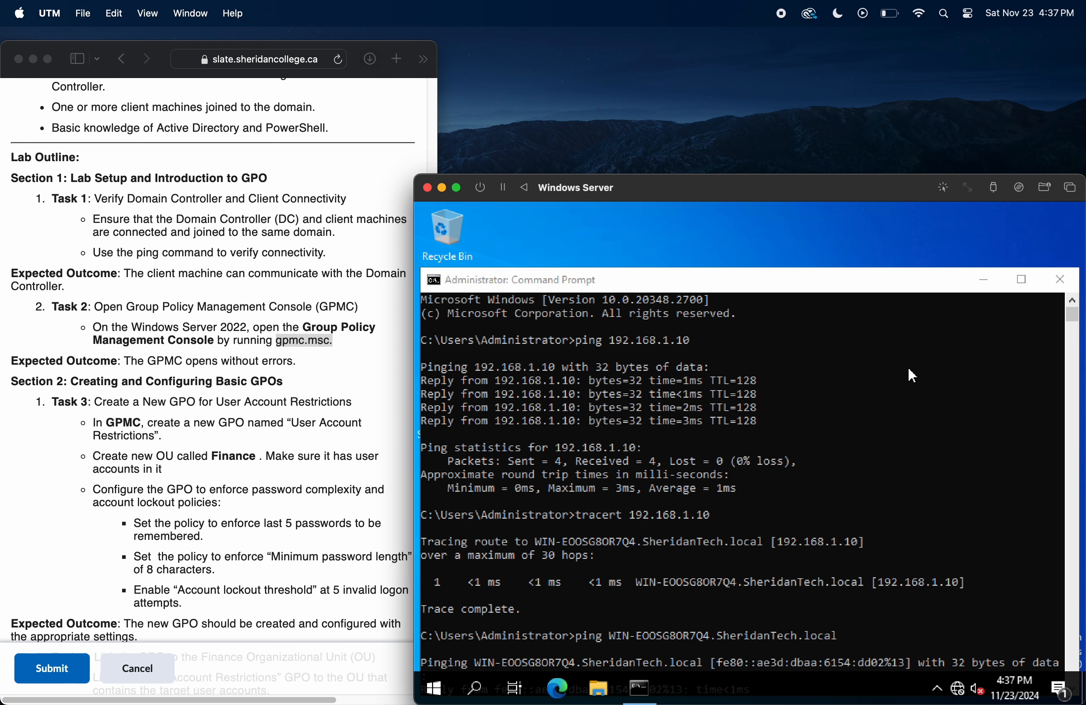
text(run)
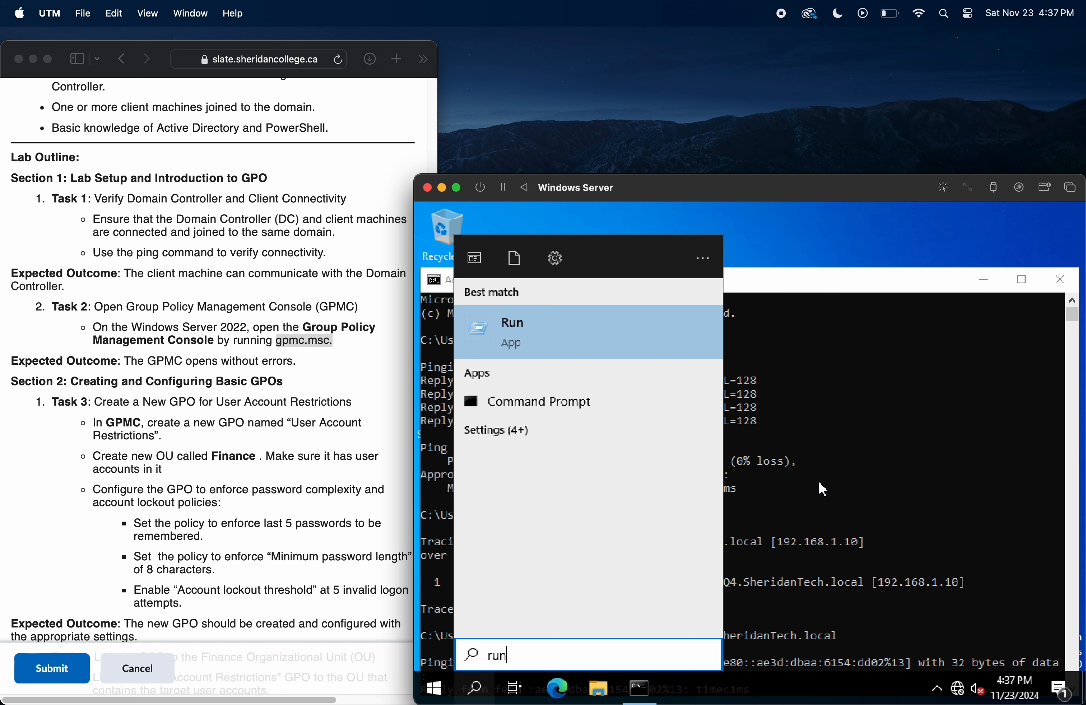
key(Return)
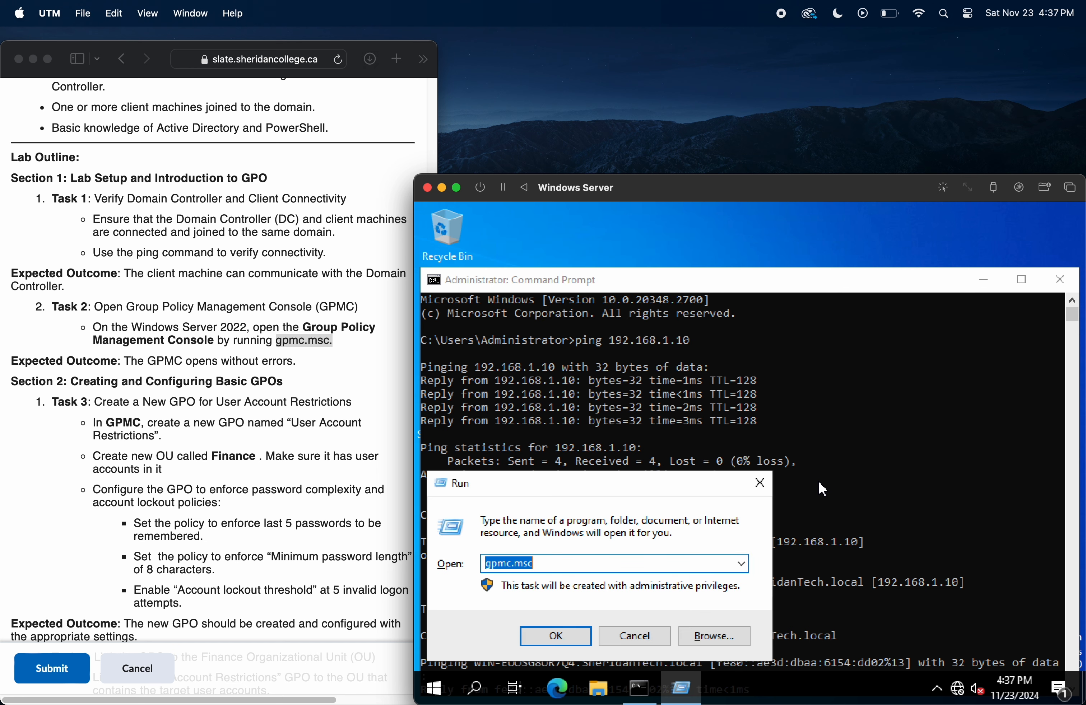
key(Return)
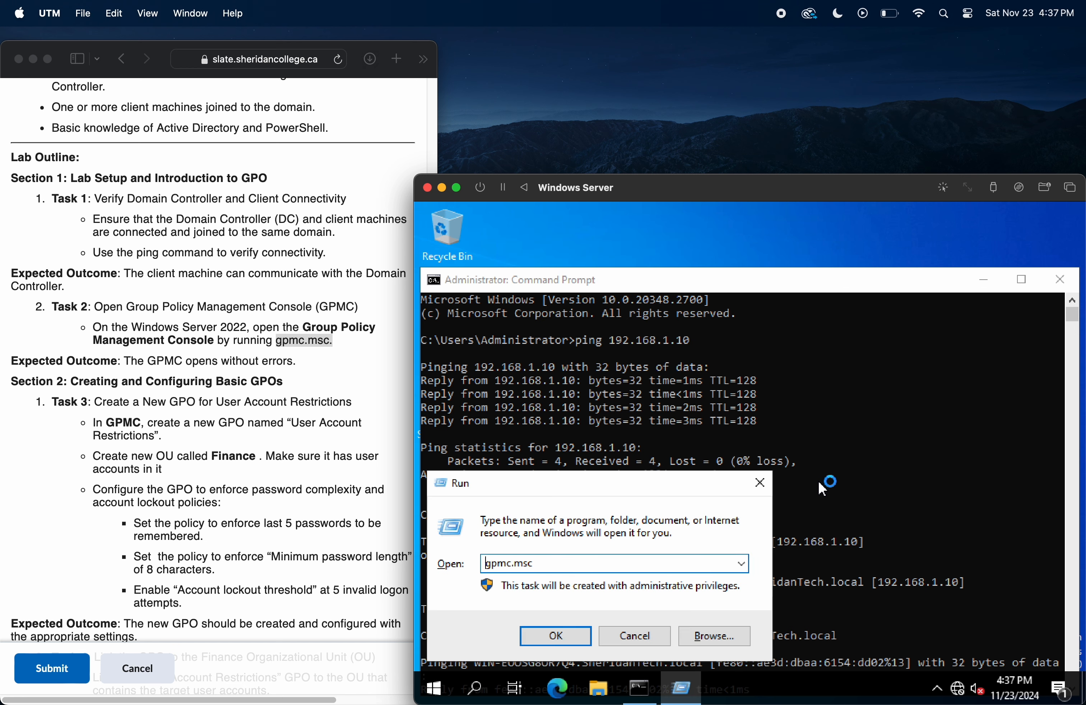
click(575, 644)
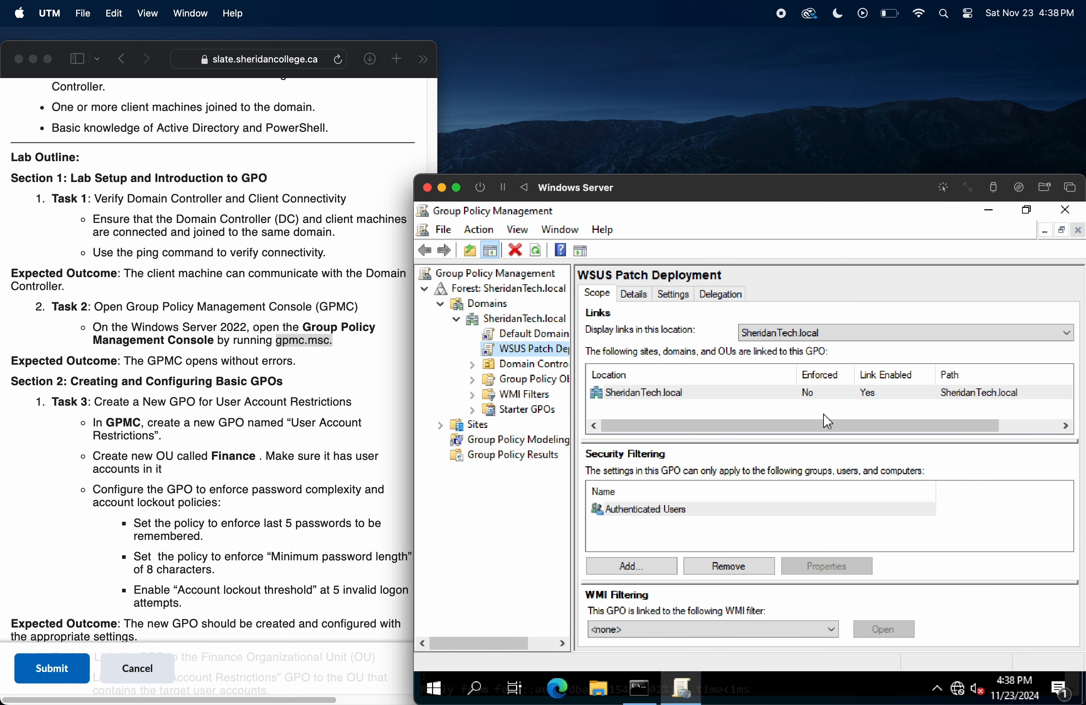
click(326, 373)
drag(283, 361, 124, 362)
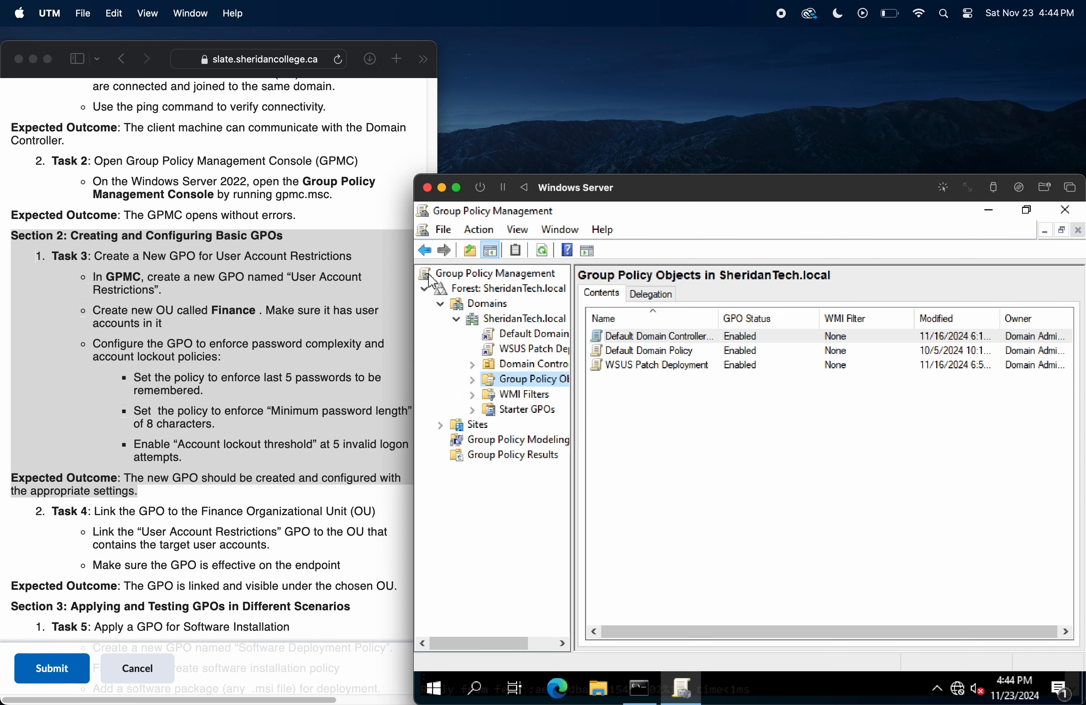
click(310, 357)
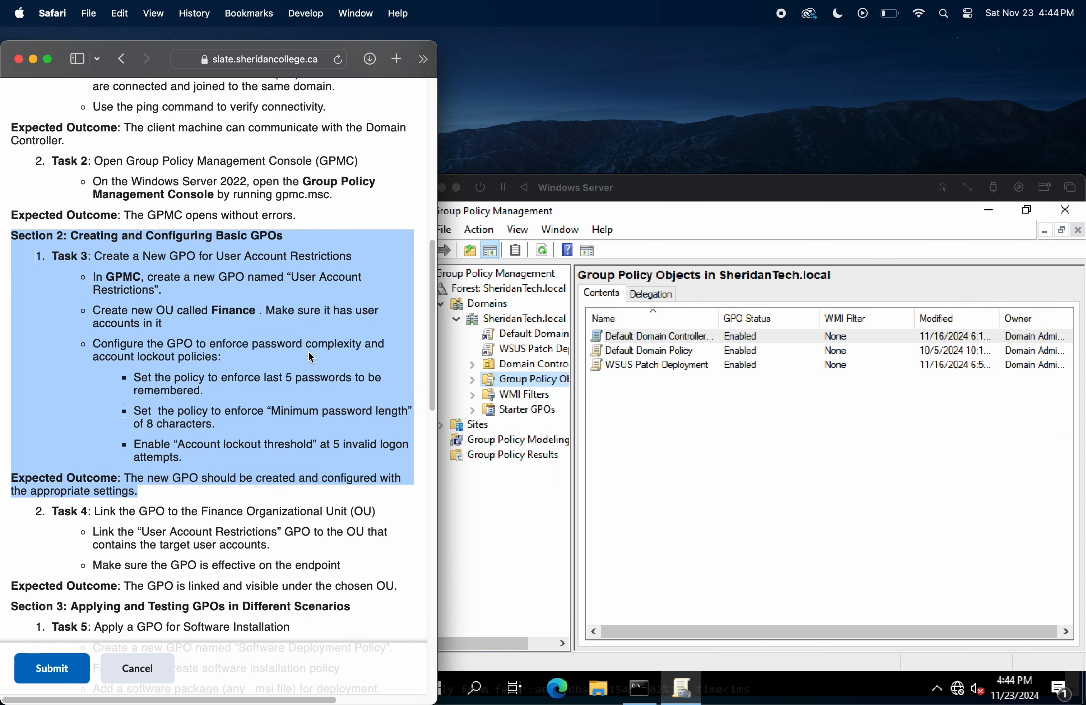
Step: Create a new GPO named "User Account Restrictions" in the Group Policy Objects container of SheridanTech.local
click(136, 272)
drag(168, 295, 95, 281)
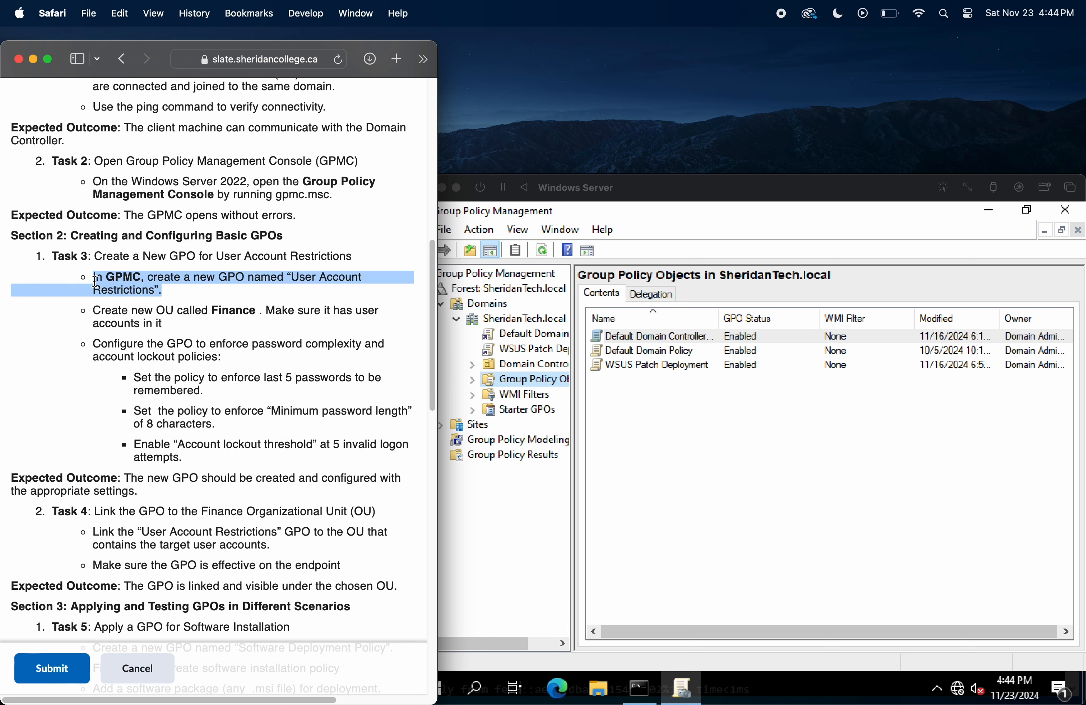
click(678, 412)
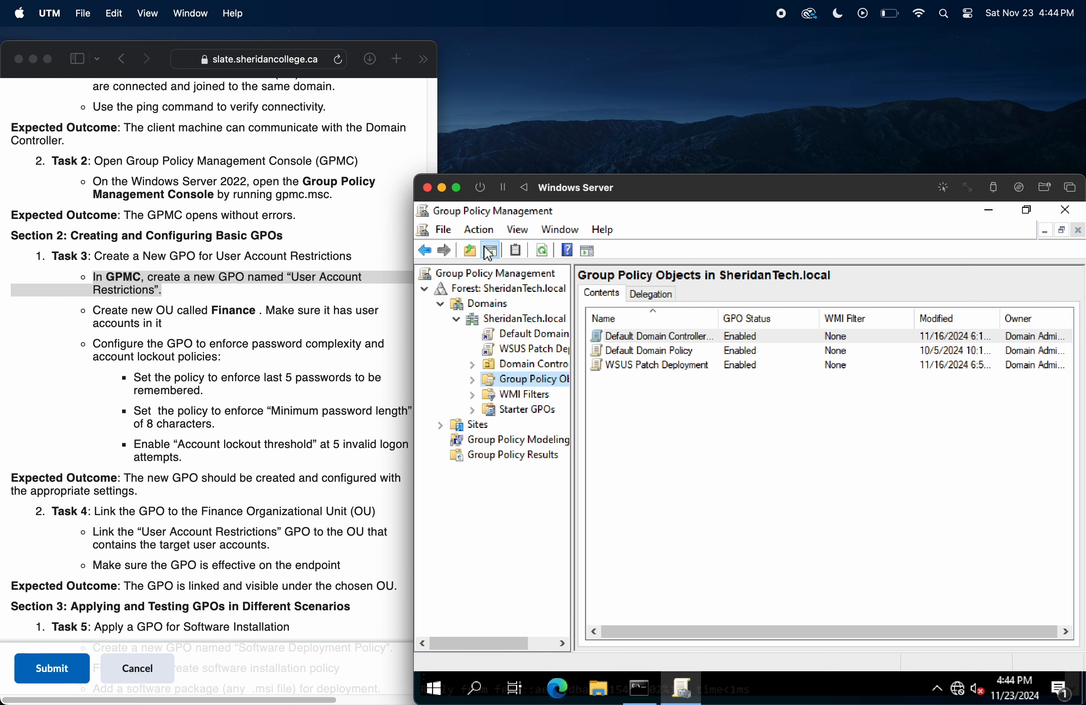
click(478, 230)
click(534, 528)
click(483, 230)
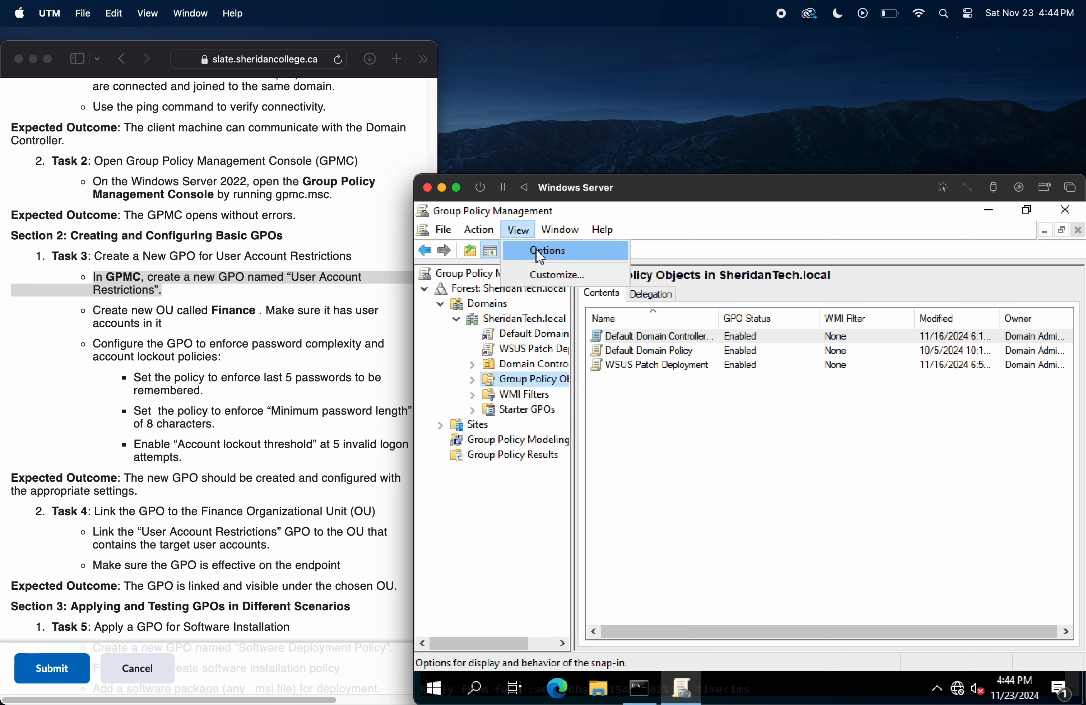
click(479, 250)
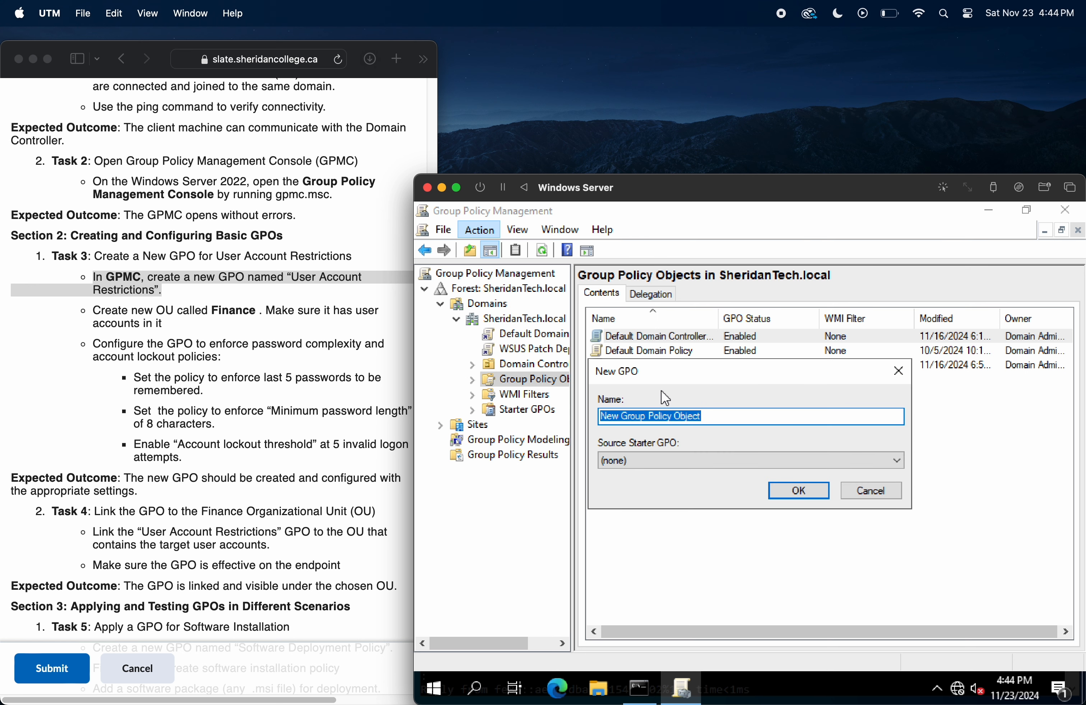
key(BackSpace)
text(Us)
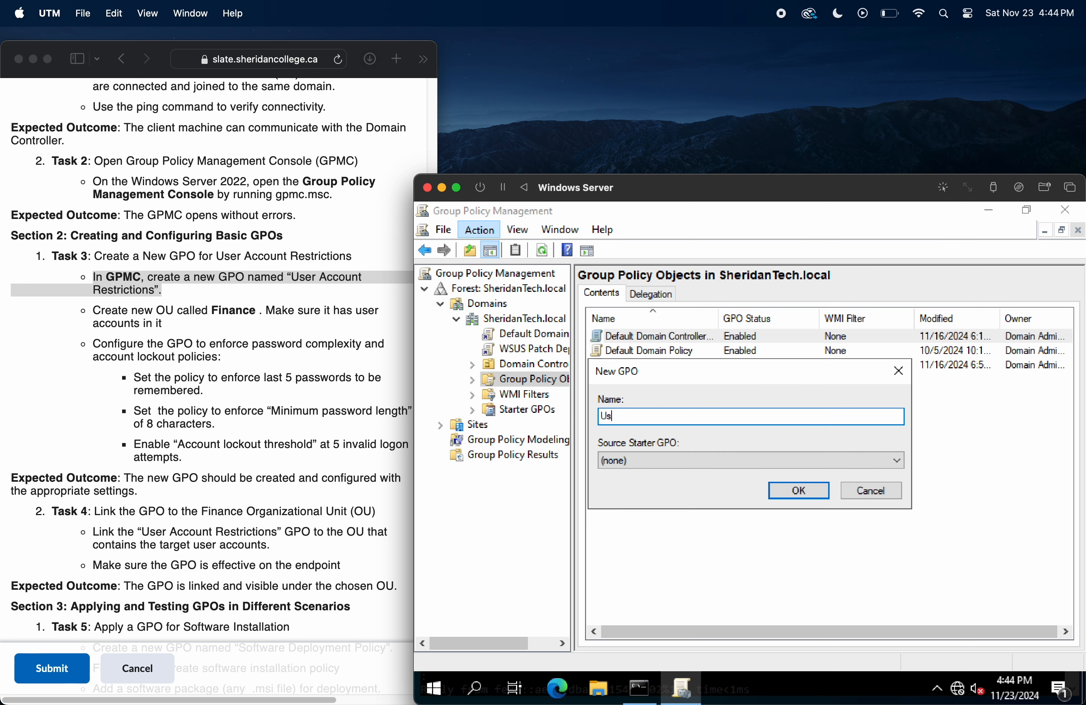
text(er Account Restrictions)
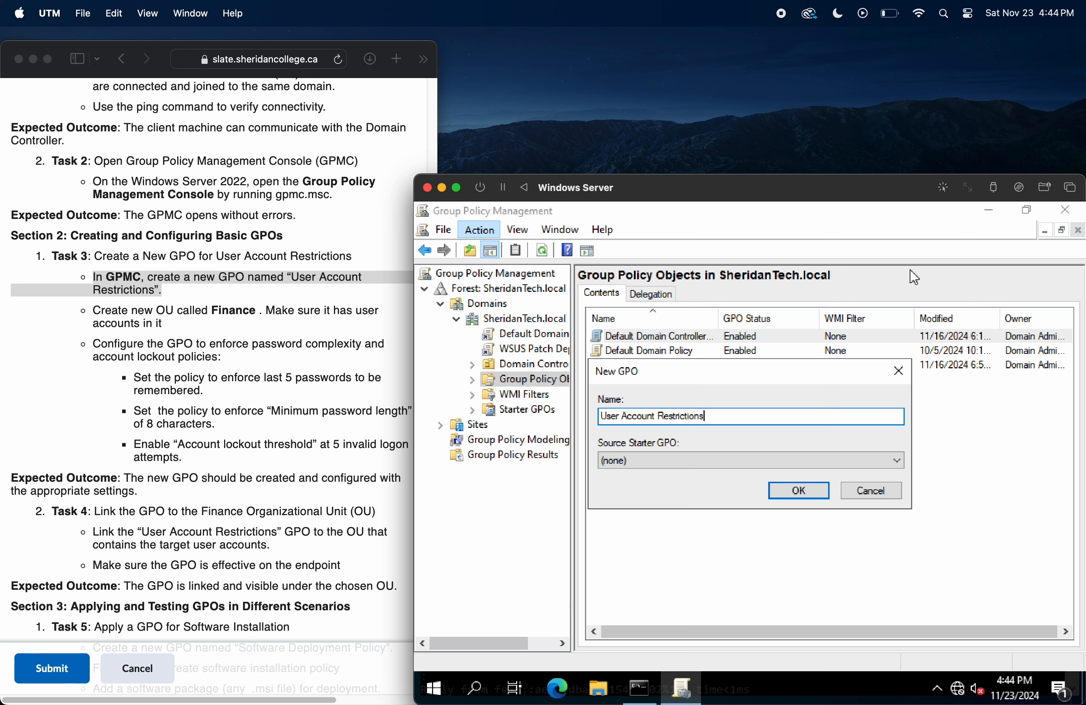
click(799, 491)
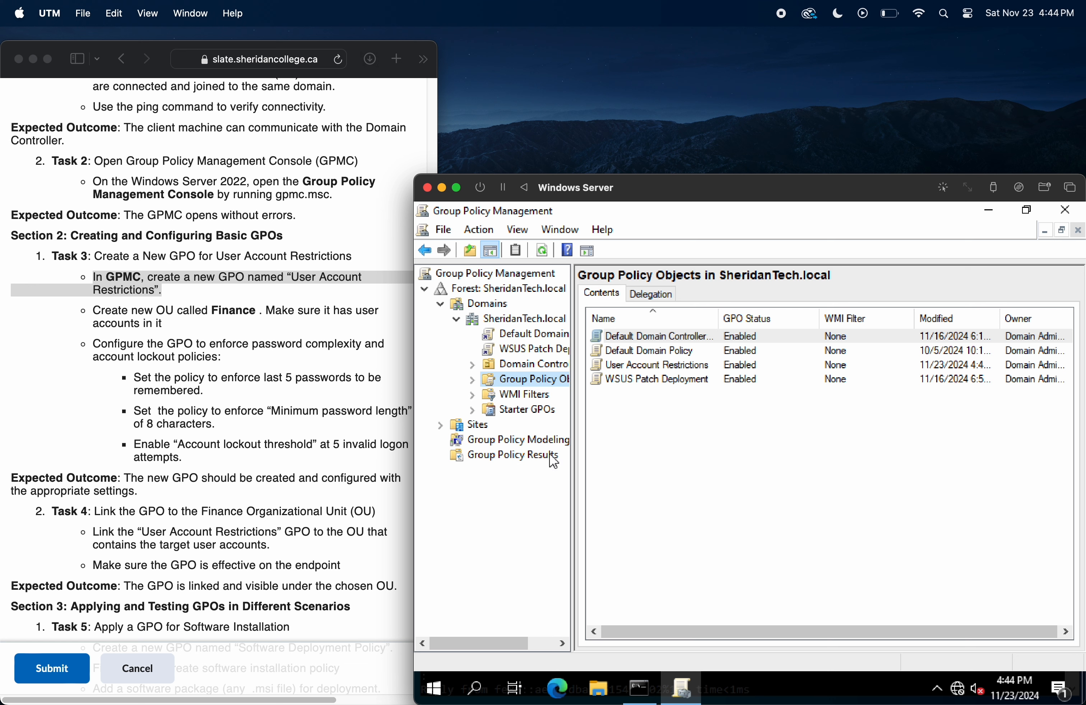
Step: Open Active Directory Users and Computers on the server through the Run dialog
key(super)
text(run)
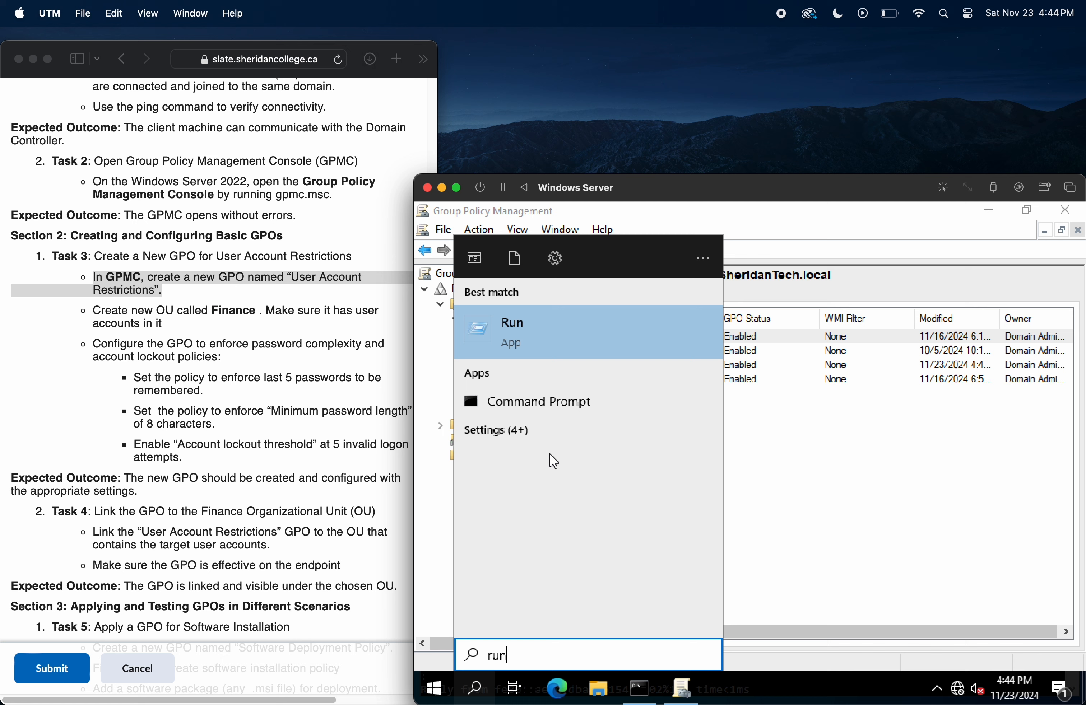
key(Return)
key(Return)
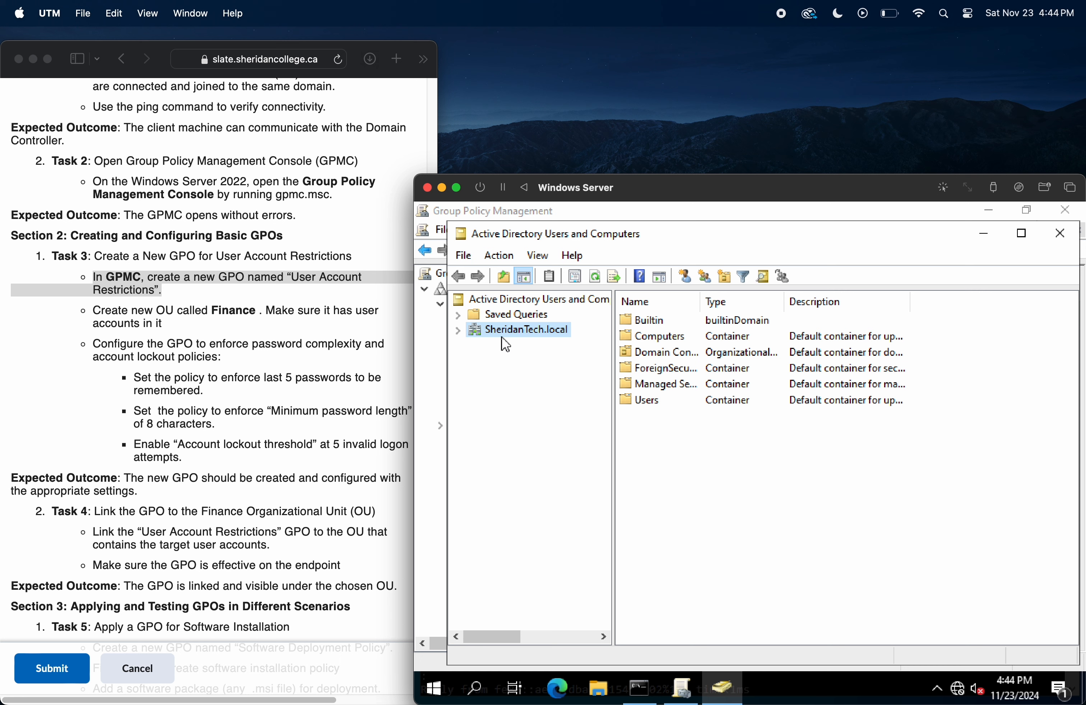
Step: Create an organizational unit named Finance under SheridanTech.local, keeping protection from accidental deletion enabled
click(499, 256)
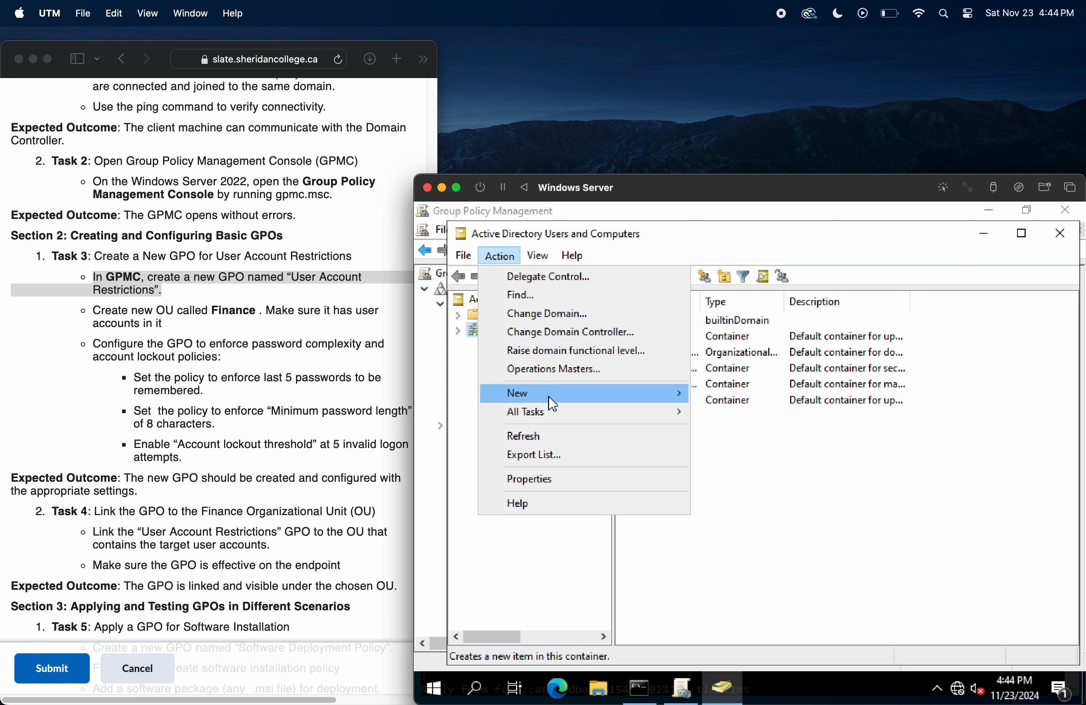
mouse_move(547, 392)
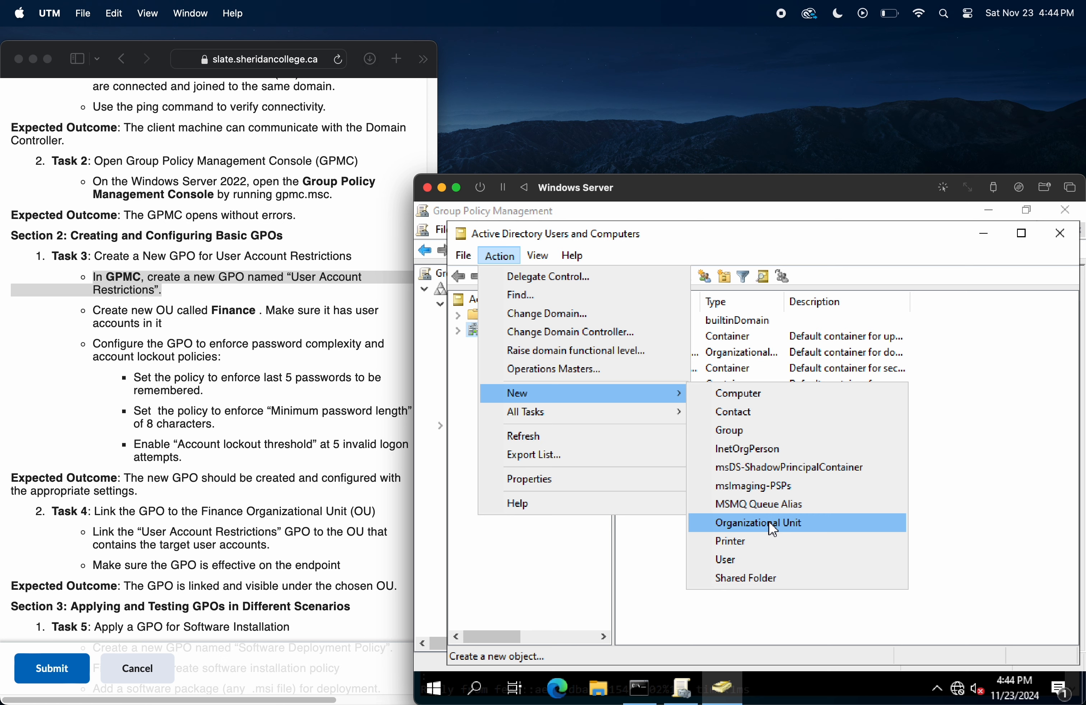
click(773, 529)
text(Finance)
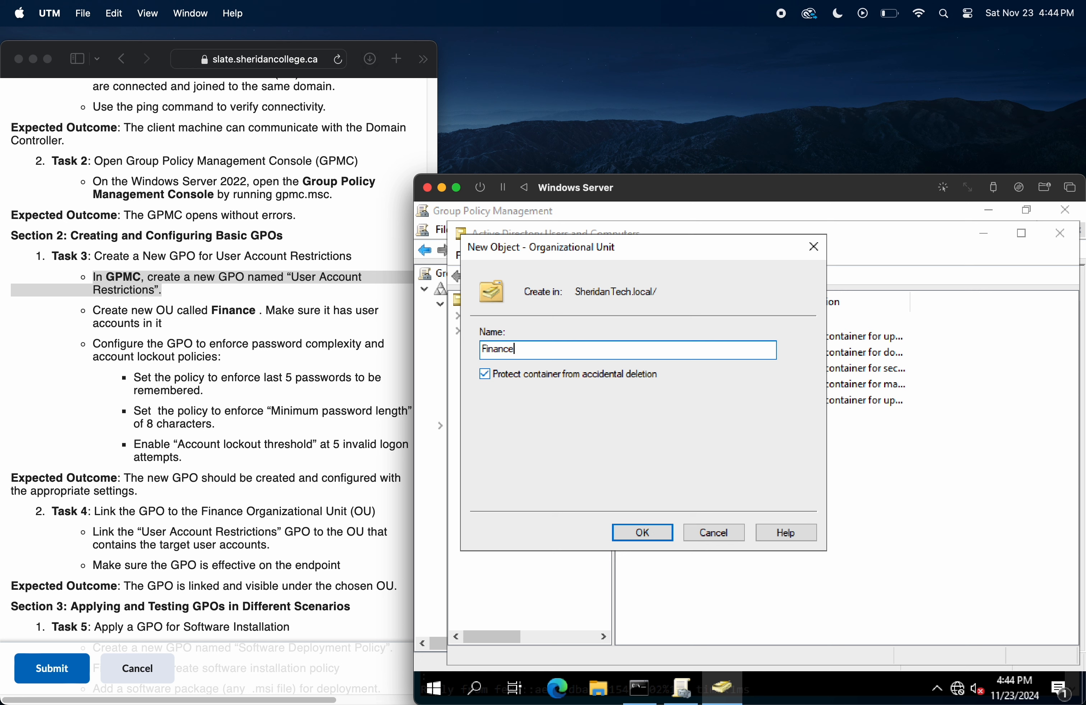
click(270, 321)
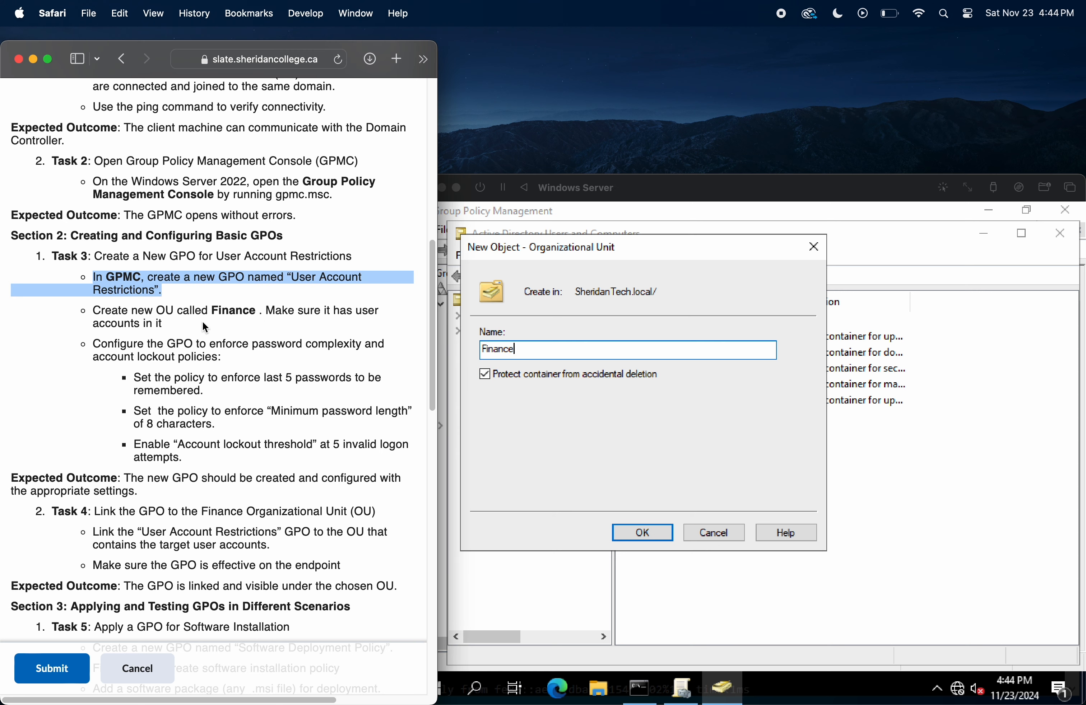
drag(176, 331, 92, 313)
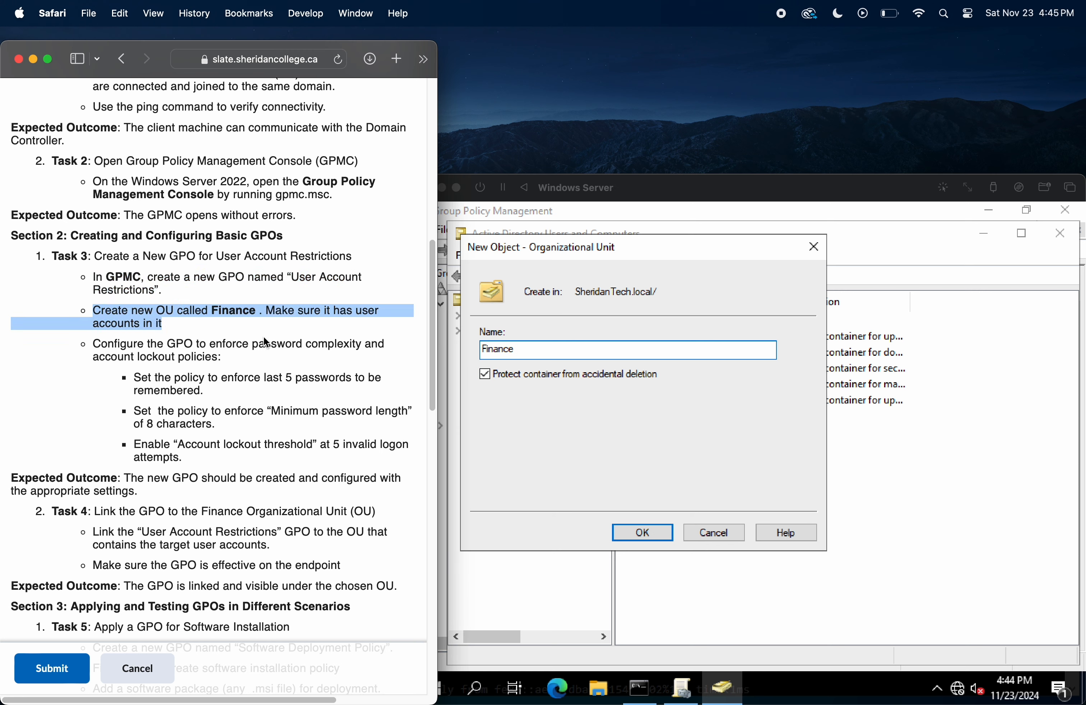
click(250, 323)
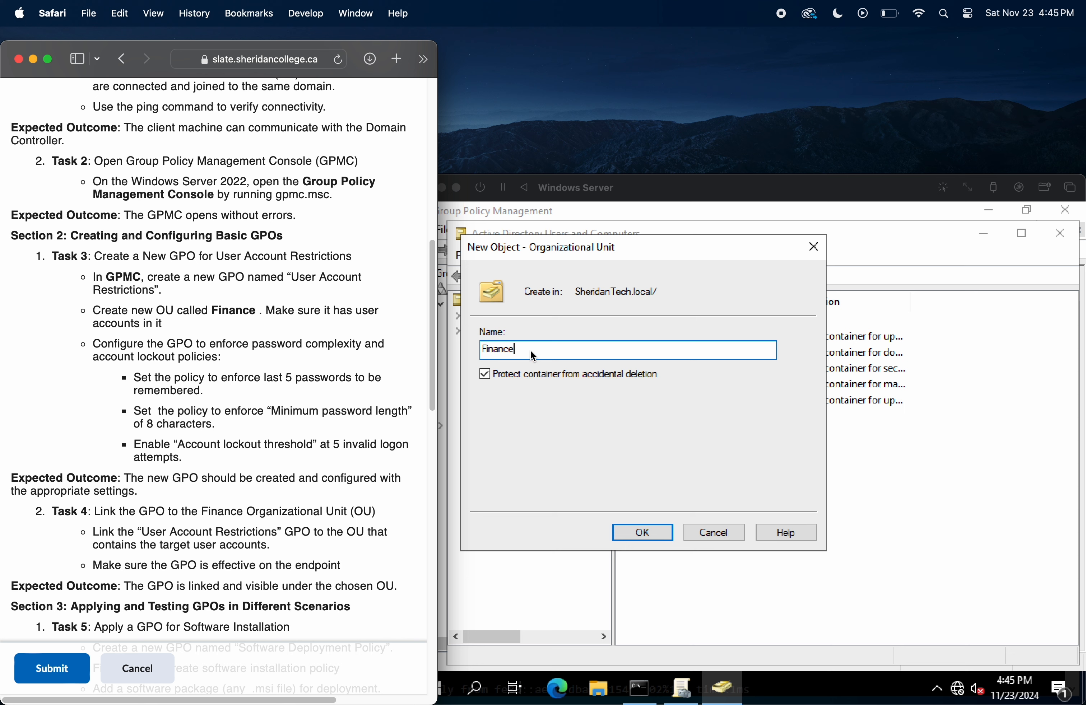
click(655, 531)
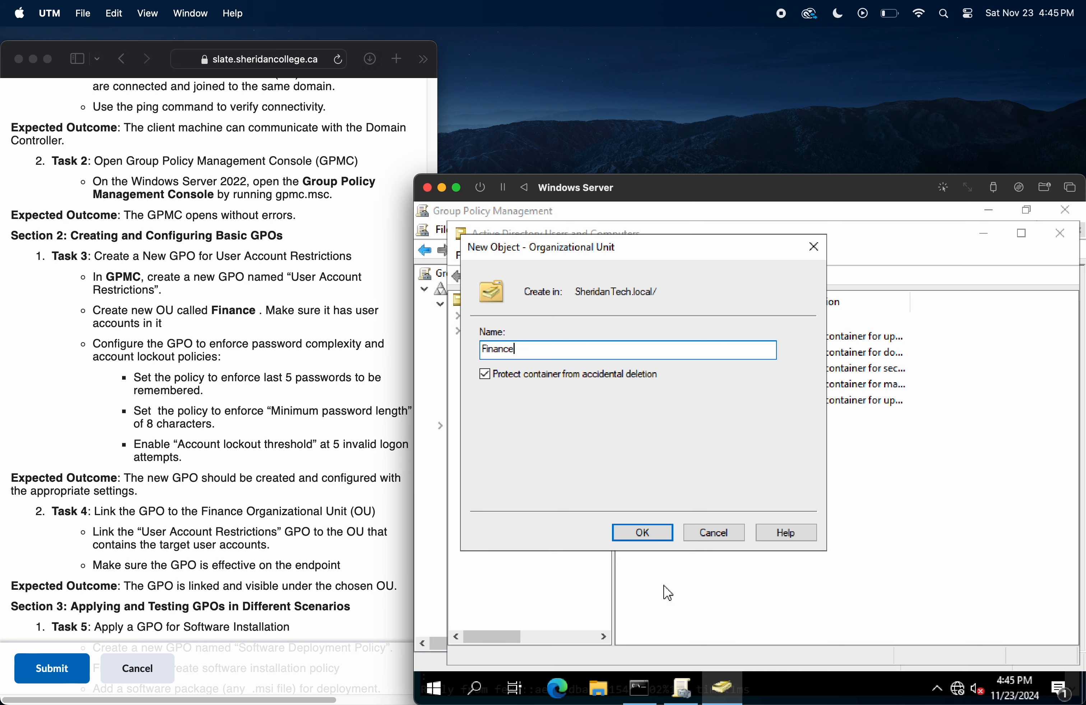
click(652, 536)
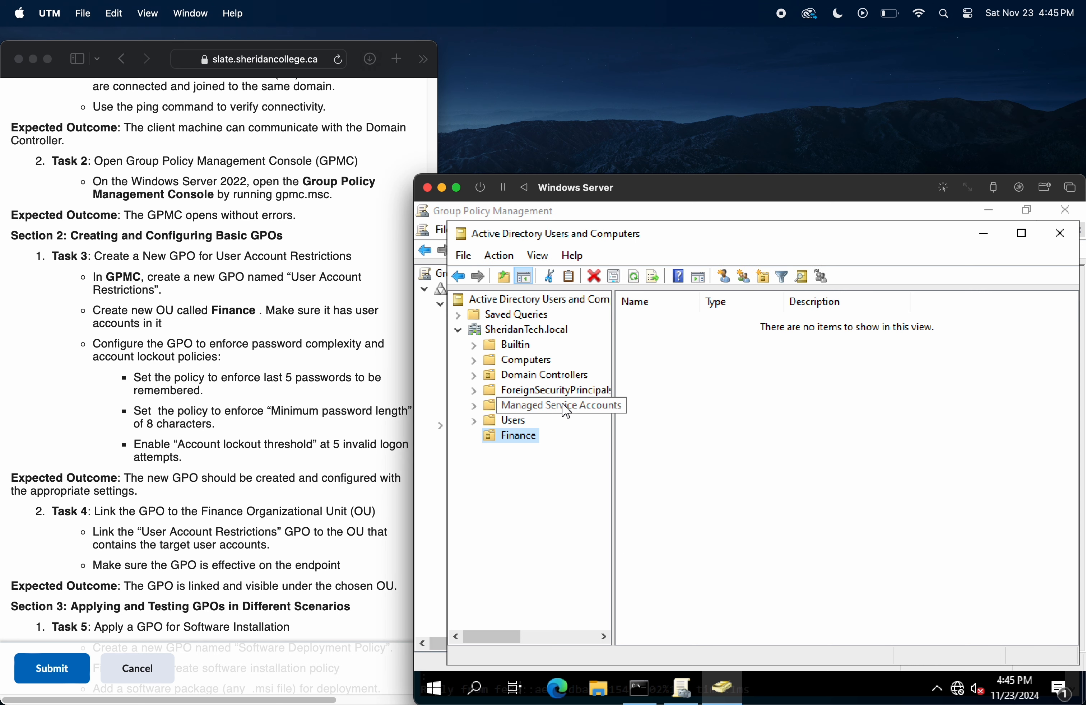
Step: Check the accounts in the Users container and the contents of the Finance OU against the lab instructions
click(506, 420)
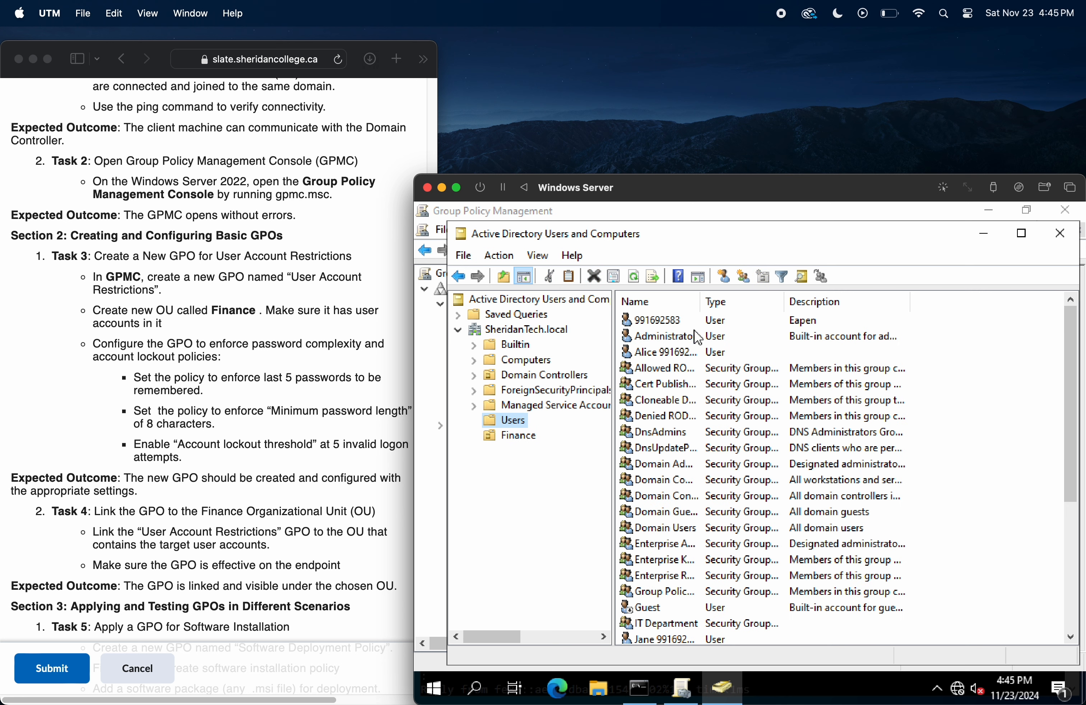
click(669, 322)
click(667, 332)
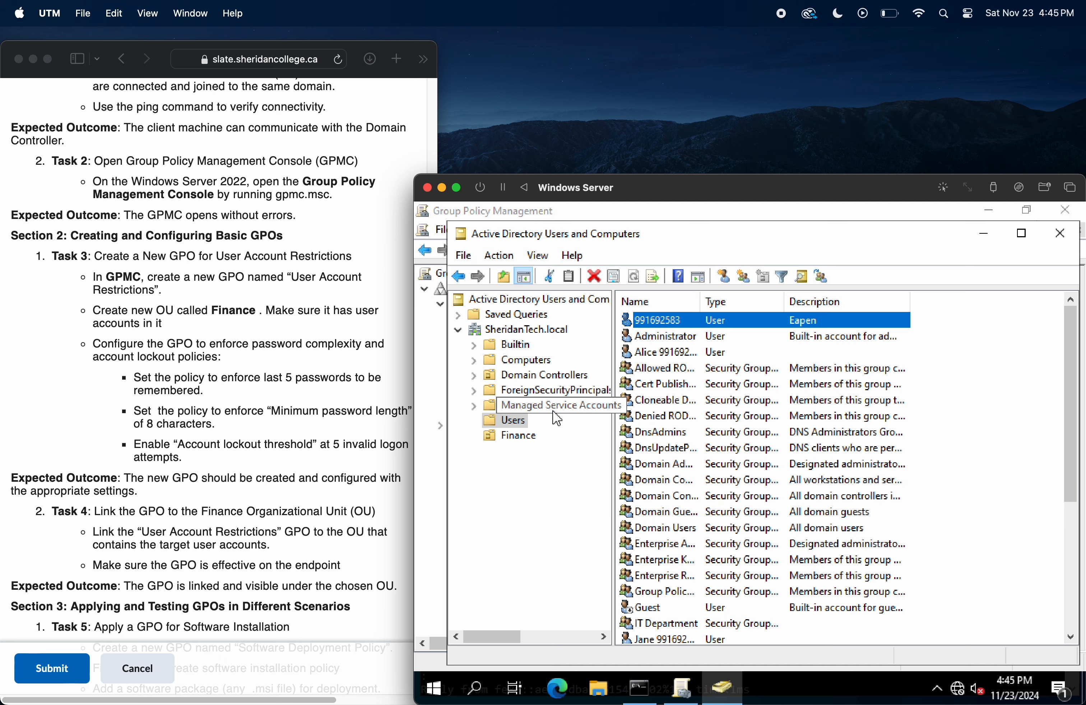
click(515, 436)
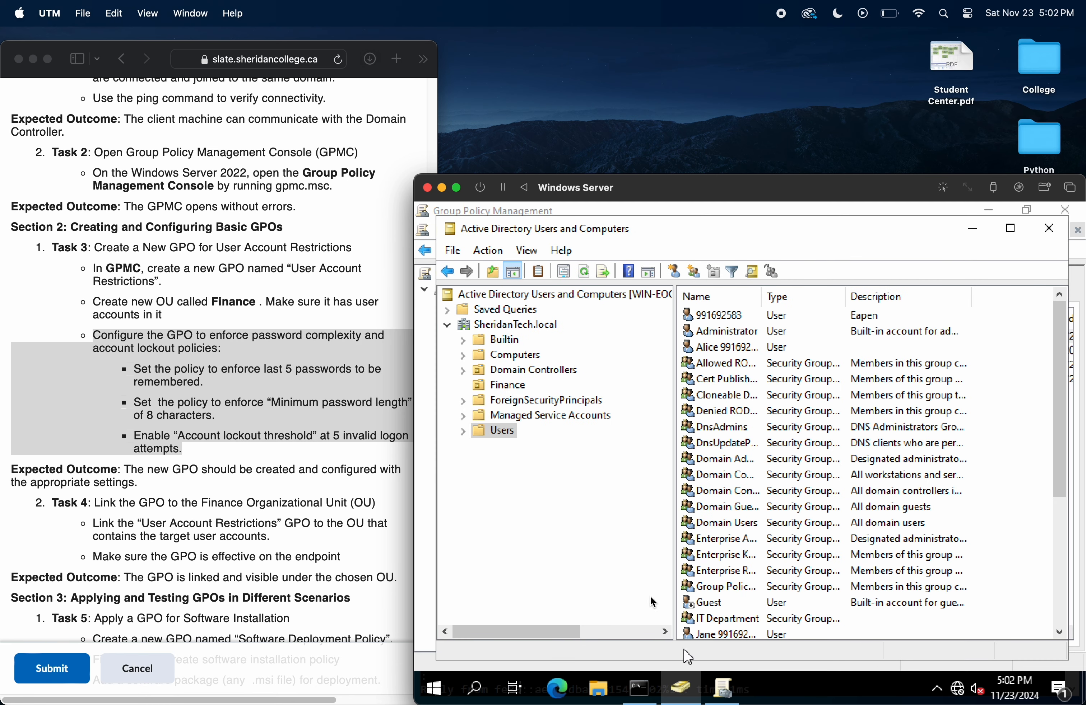
click(99, 324)
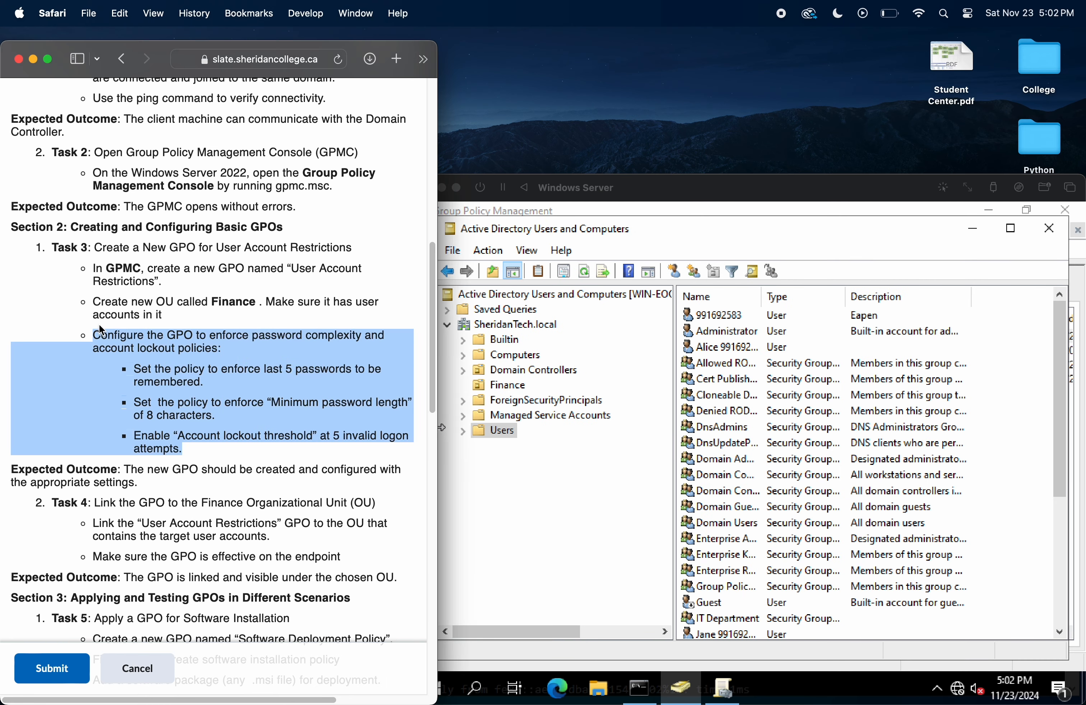
Step: Move the first user account in the Users container into the Finance OU and check that OU's contents
drag(172, 322, 101, 303)
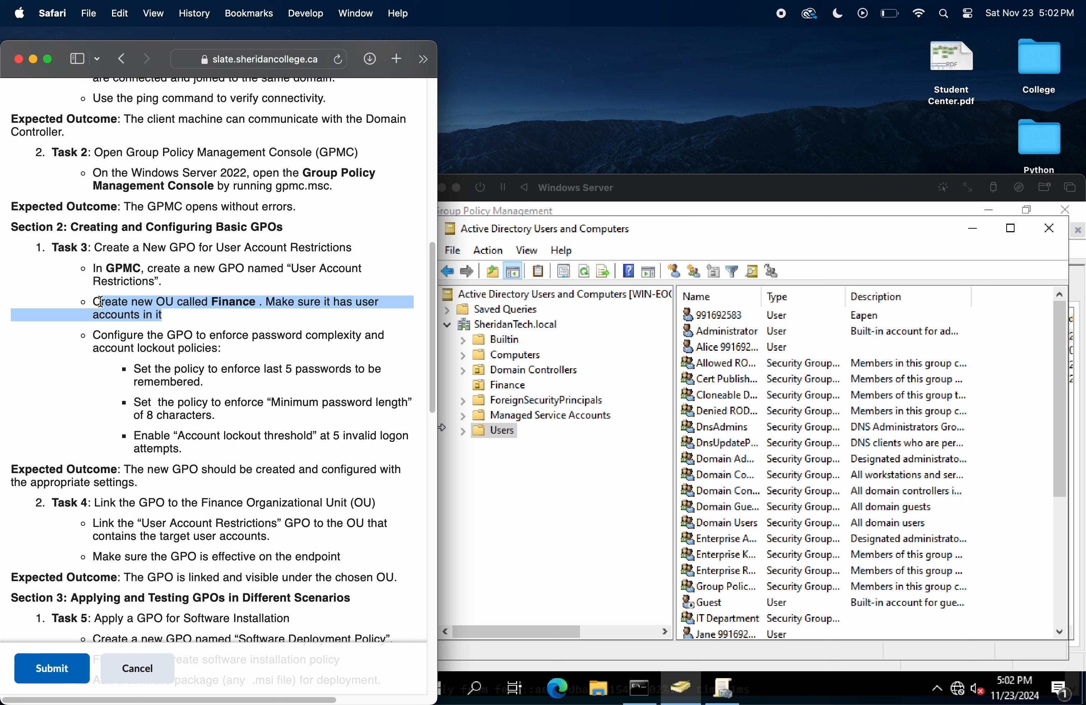
click(108, 308)
click(704, 318)
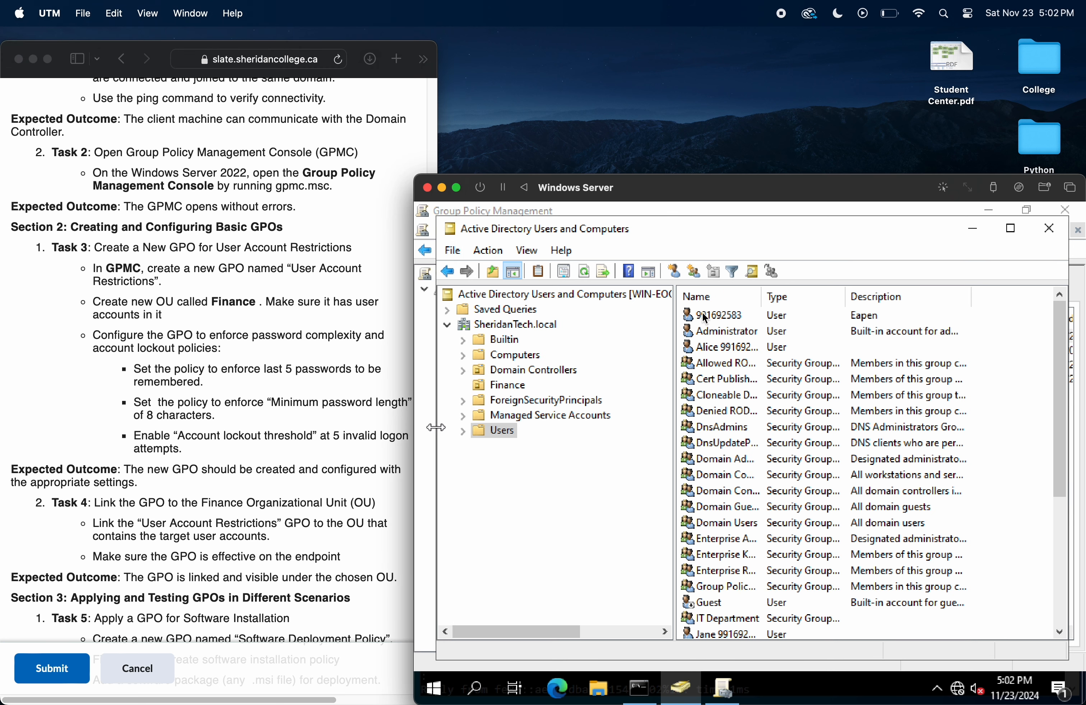
click(726, 319)
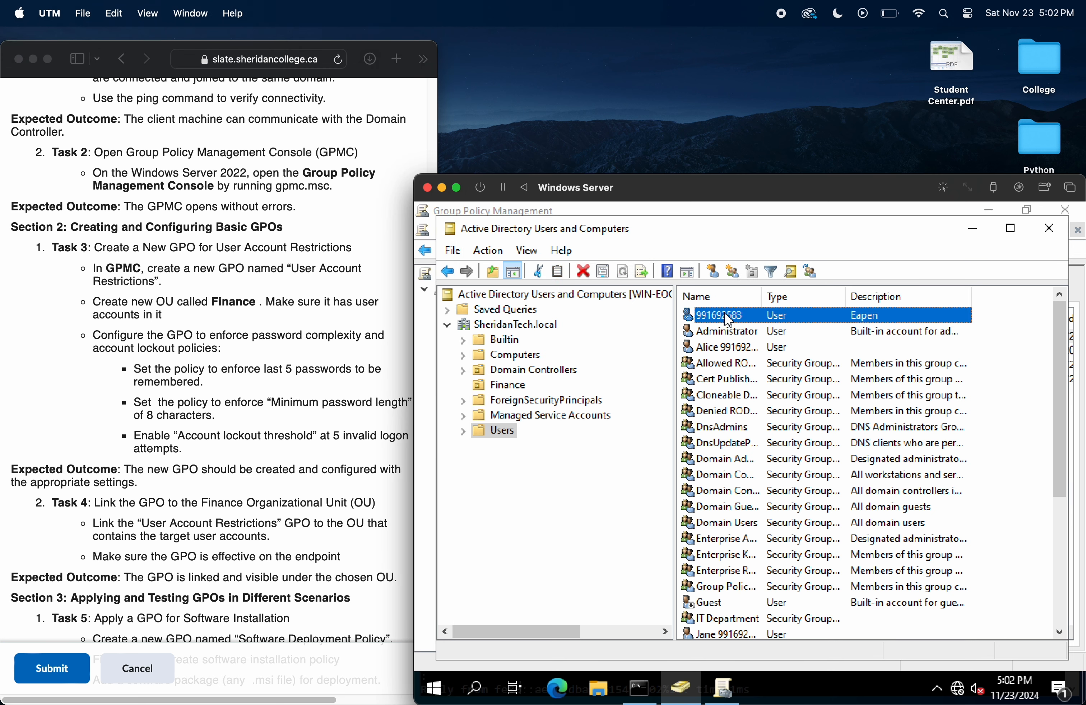
drag(728, 320, 511, 390)
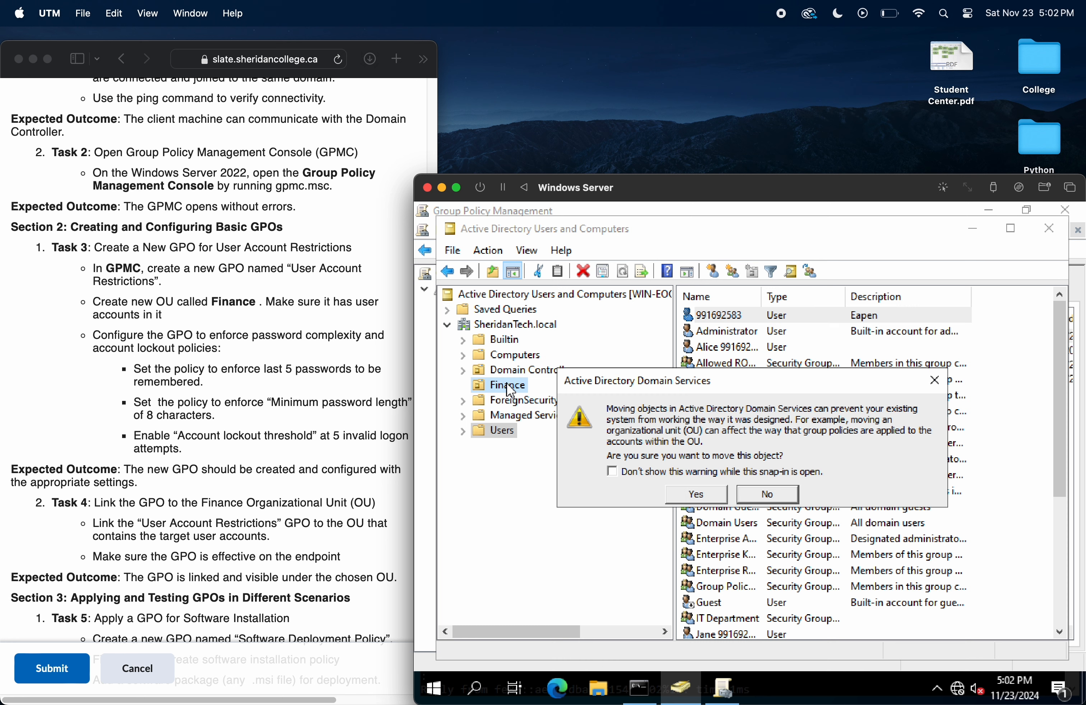
click(715, 494)
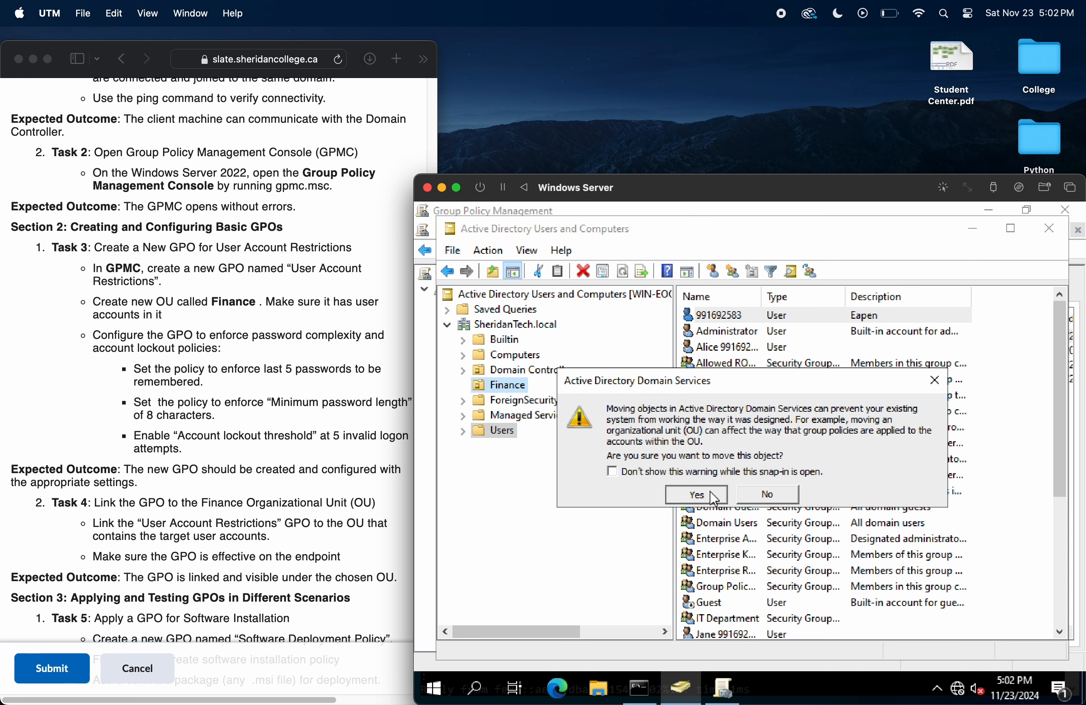
click(517, 385)
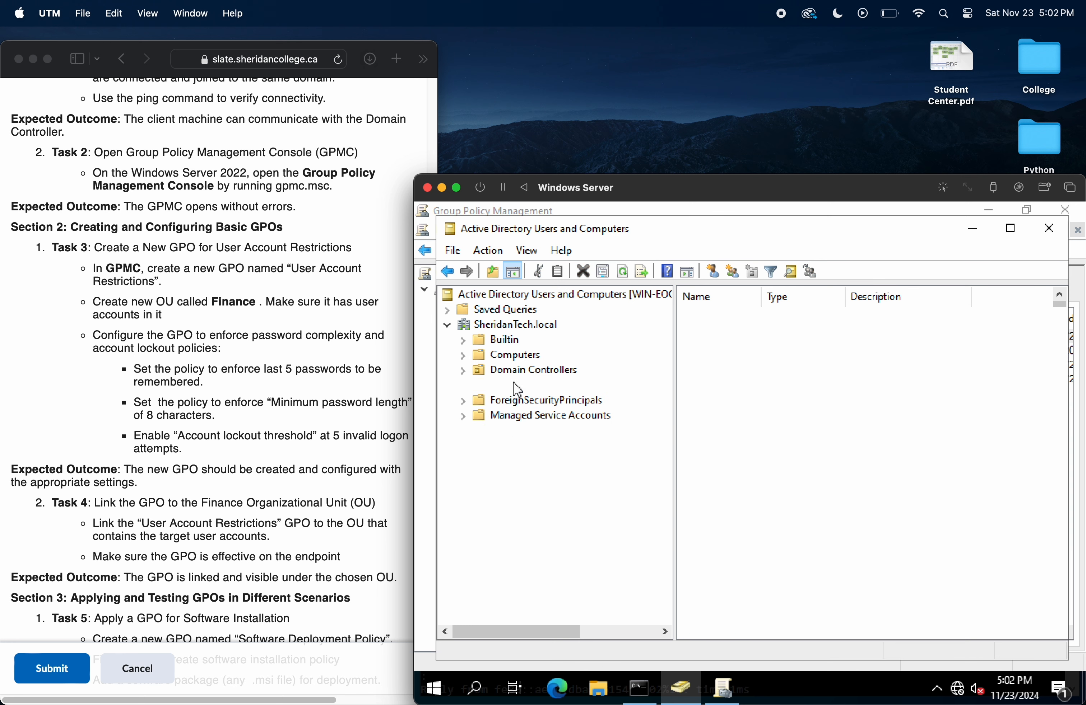
click(726, 319)
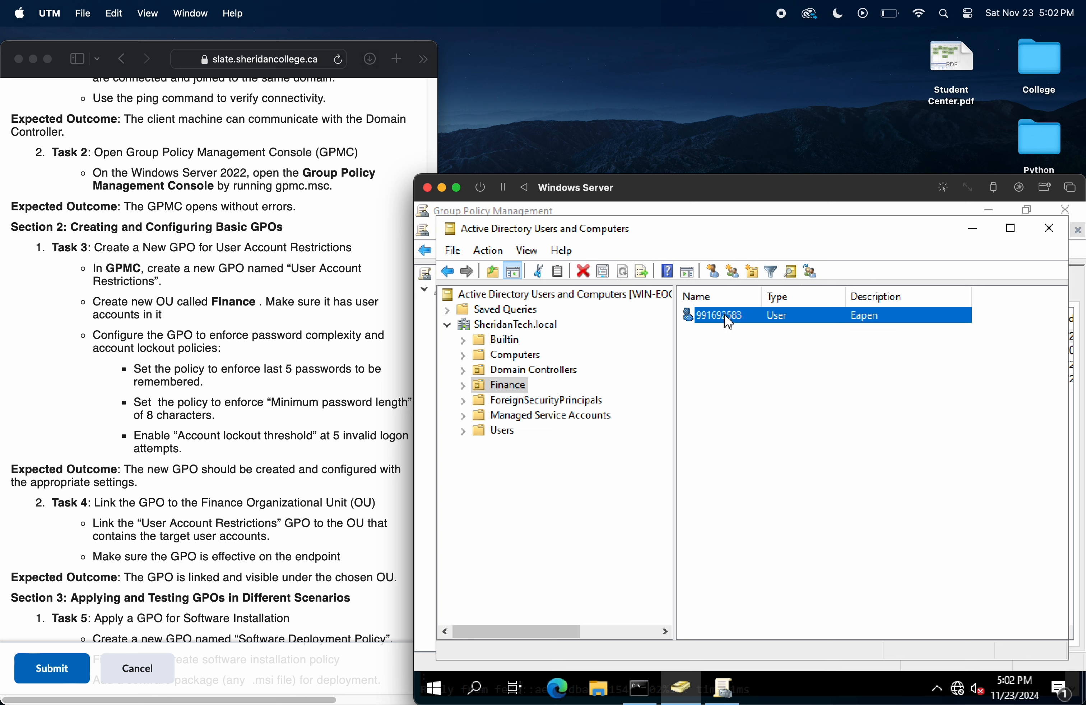
click(339, 385)
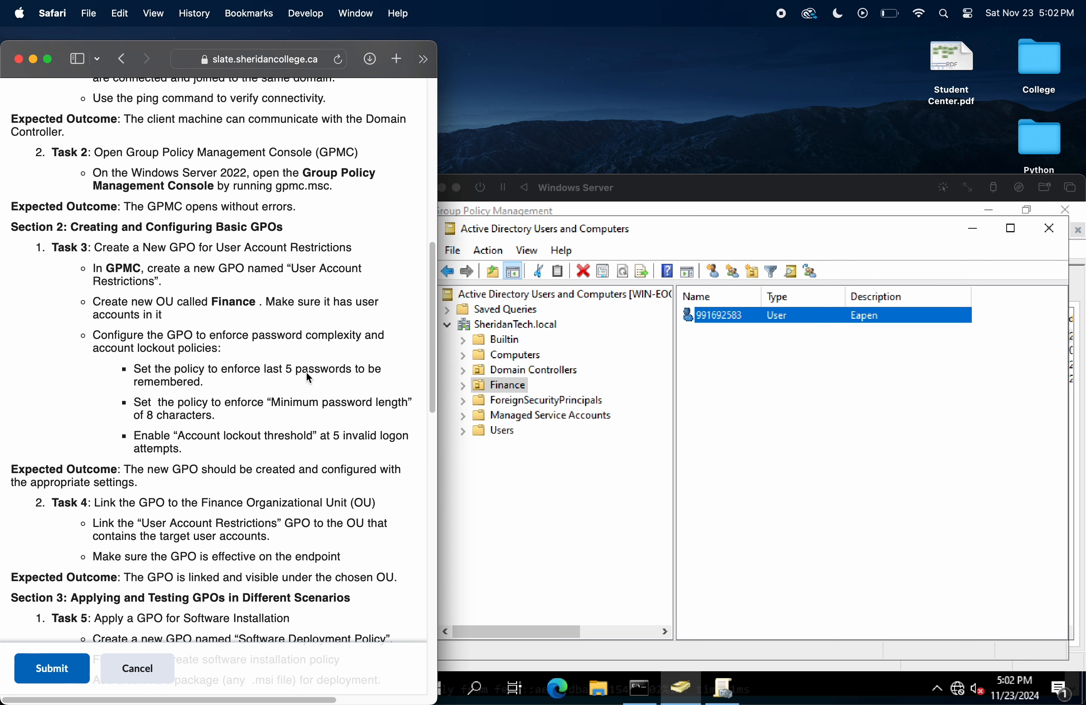
triple_click(233, 354)
click(563, 419)
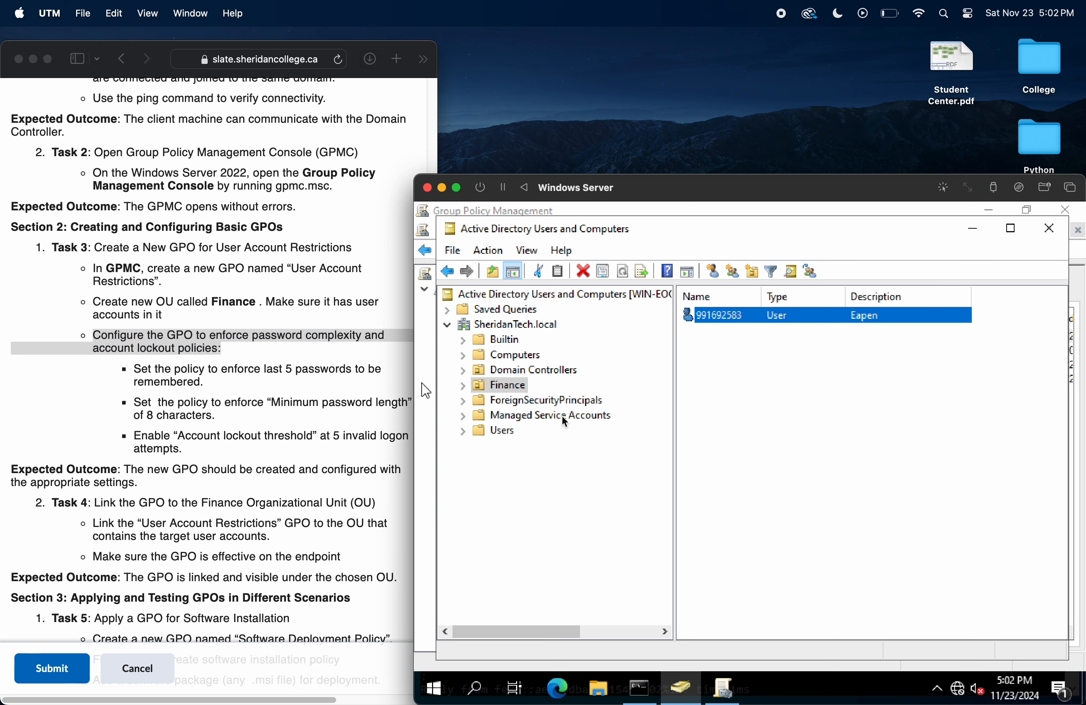
click(516, 387)
click(488, 251)
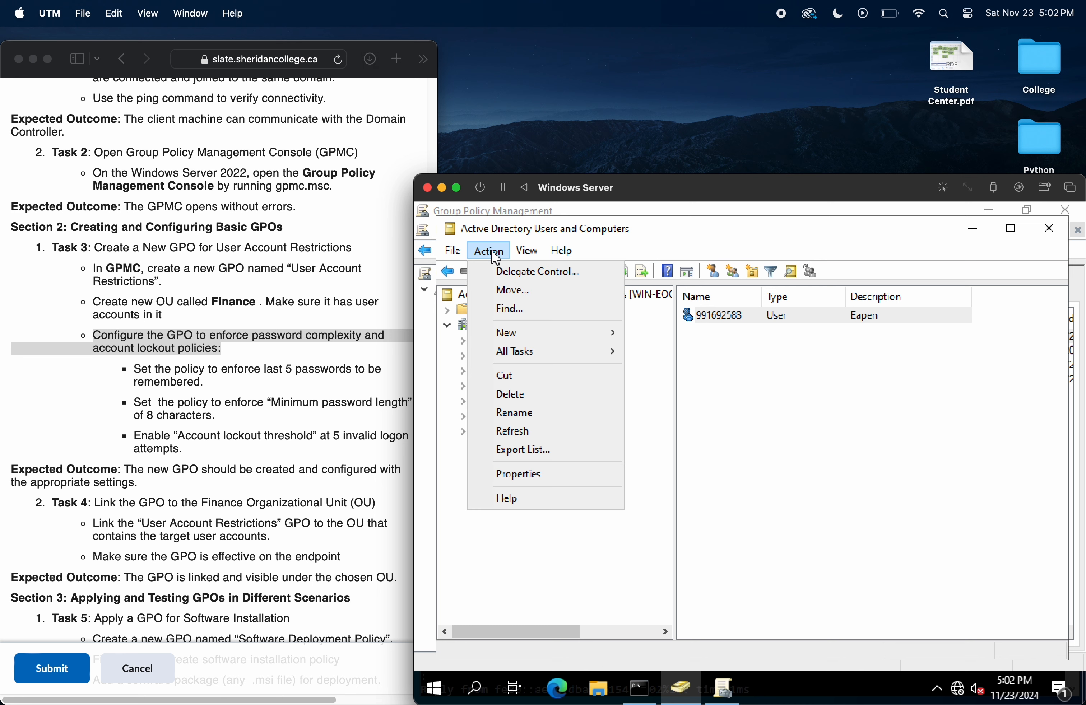
mouse_move(488, 251)
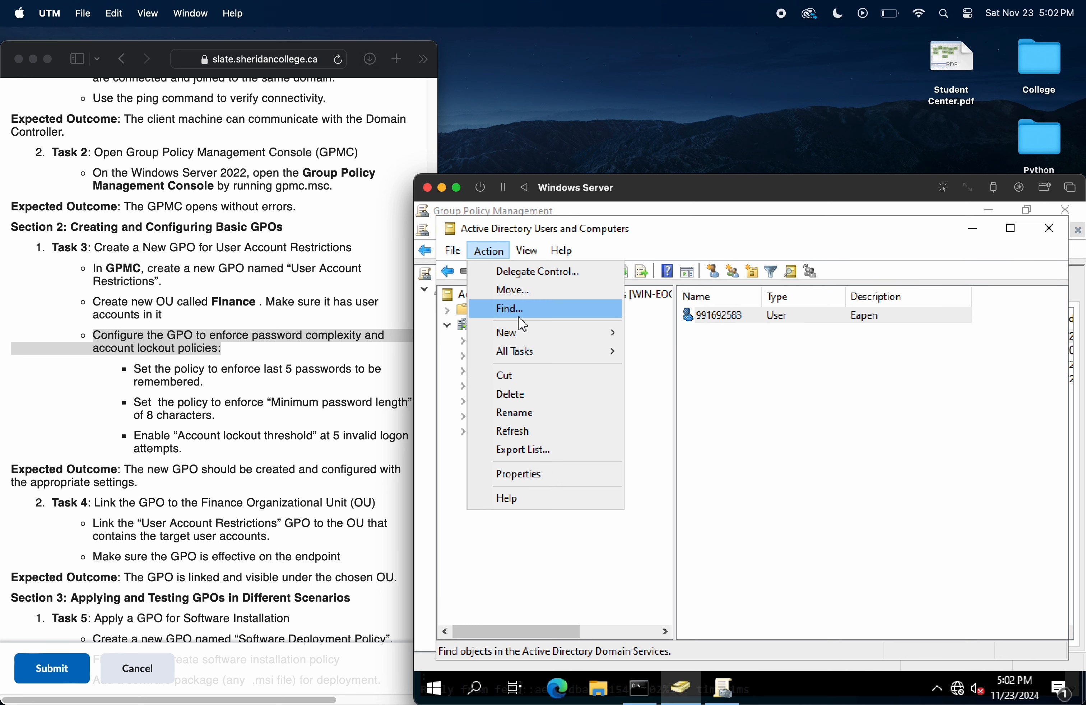
click(629, 550)
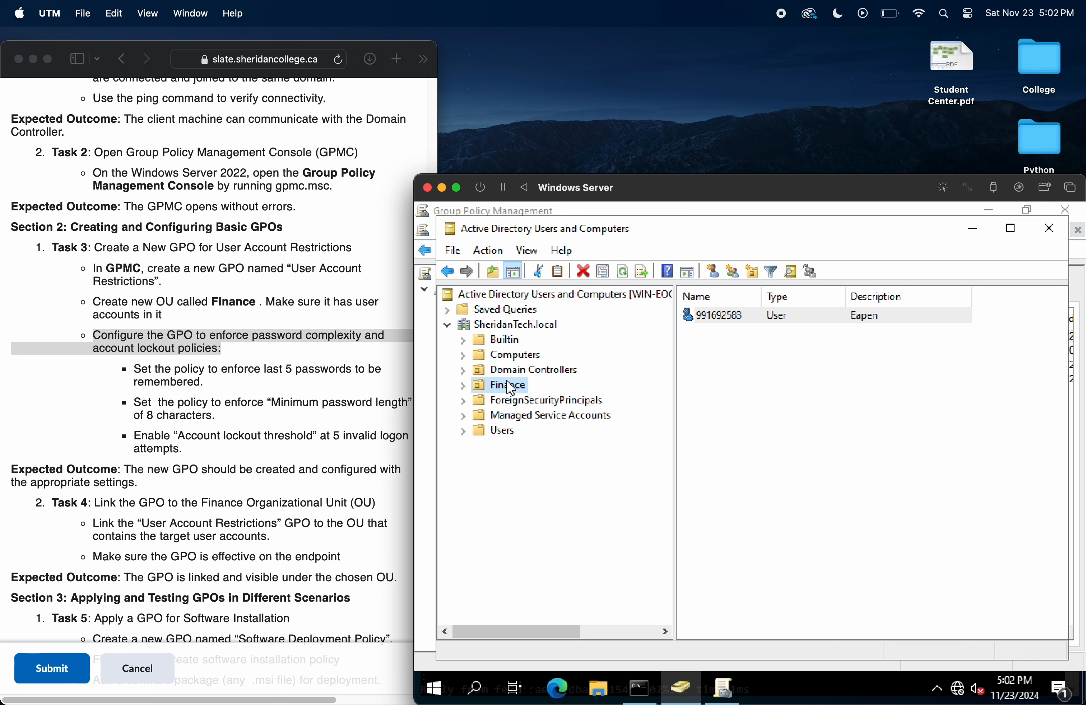
Step: Switch to Group Policy Management and link the existing "User Account Restrictions" GPO to the Finance OU
click(427, 433)
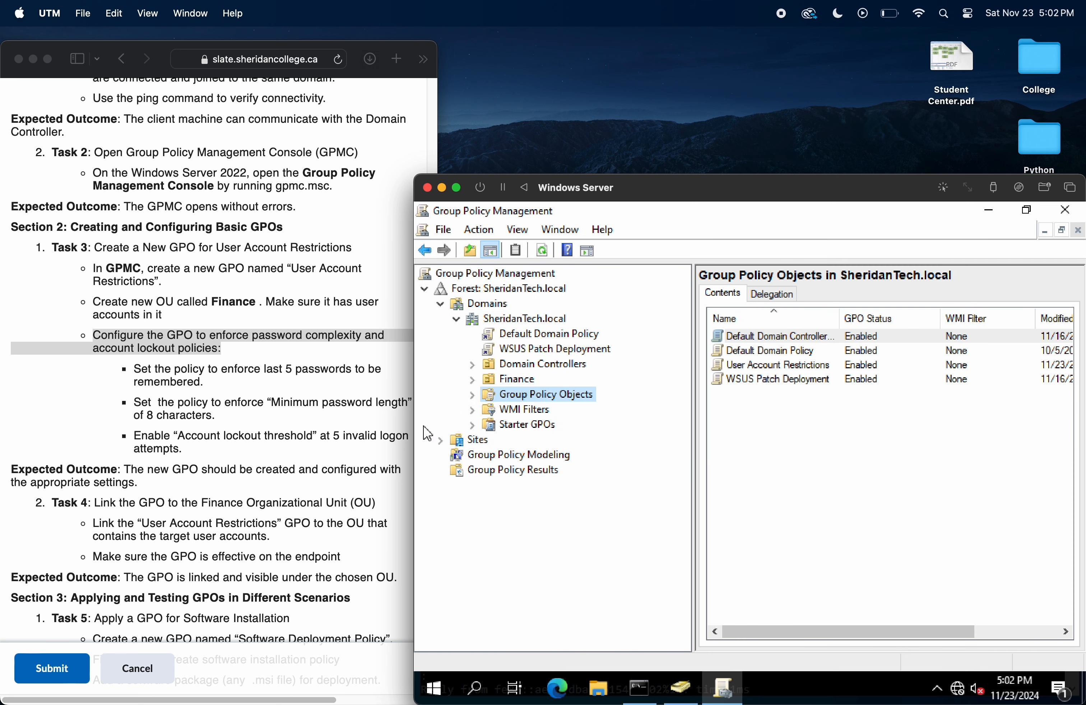
click(523, 383)
drag(555, 213, 602, 219)
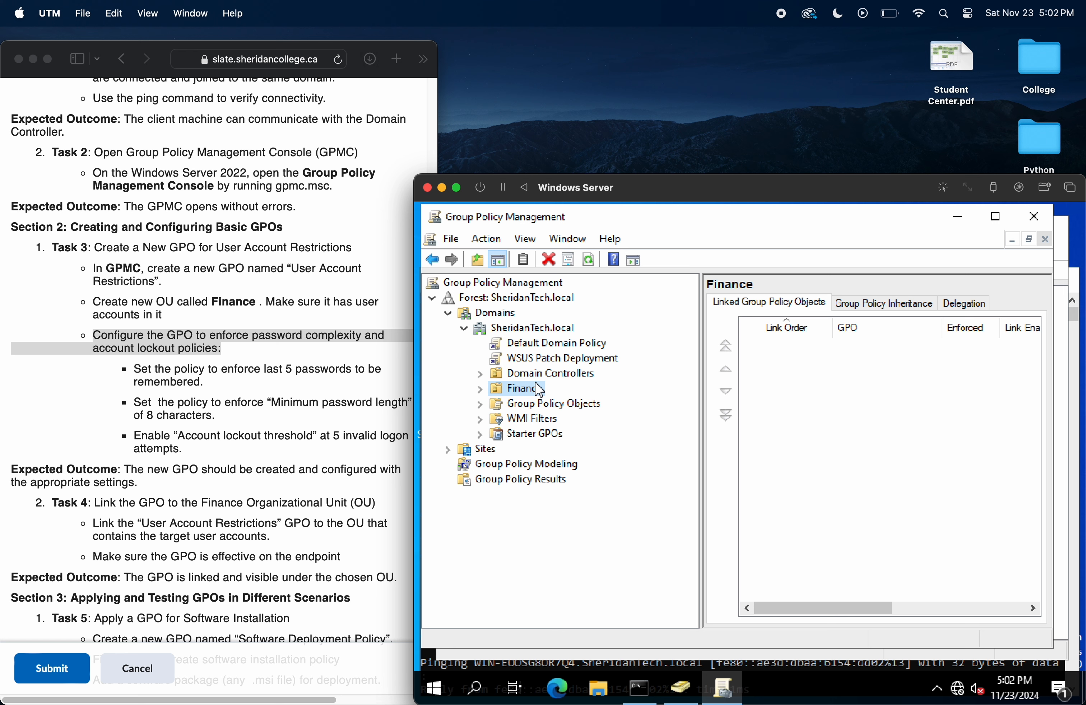
click(488, 241)
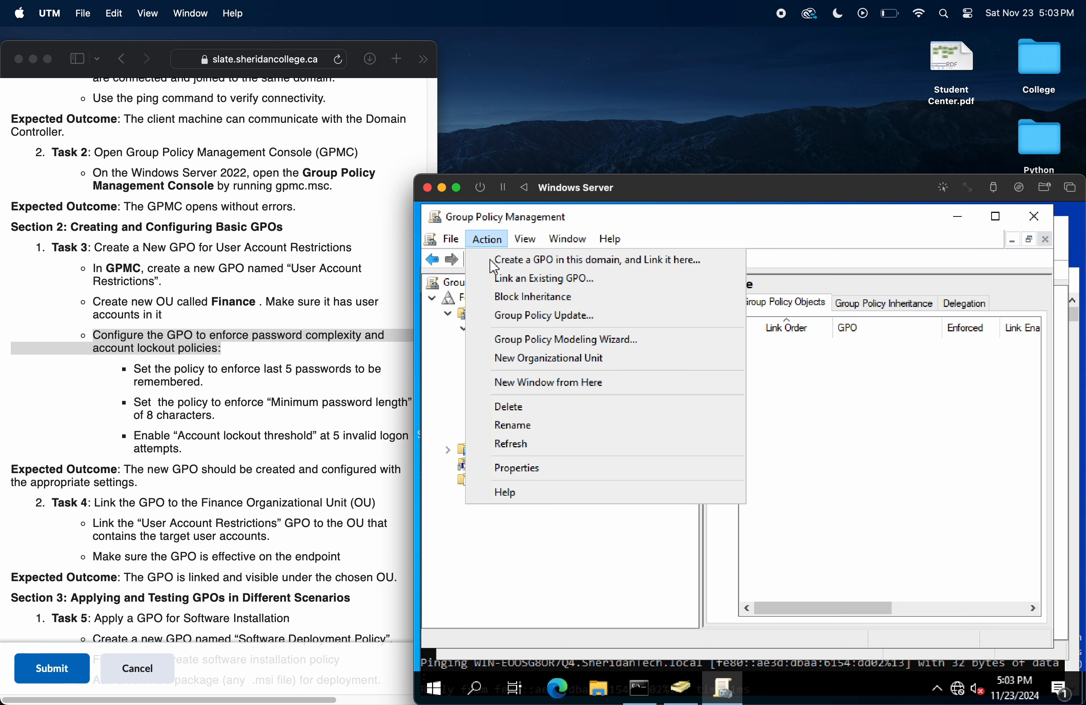
click(496, 278)
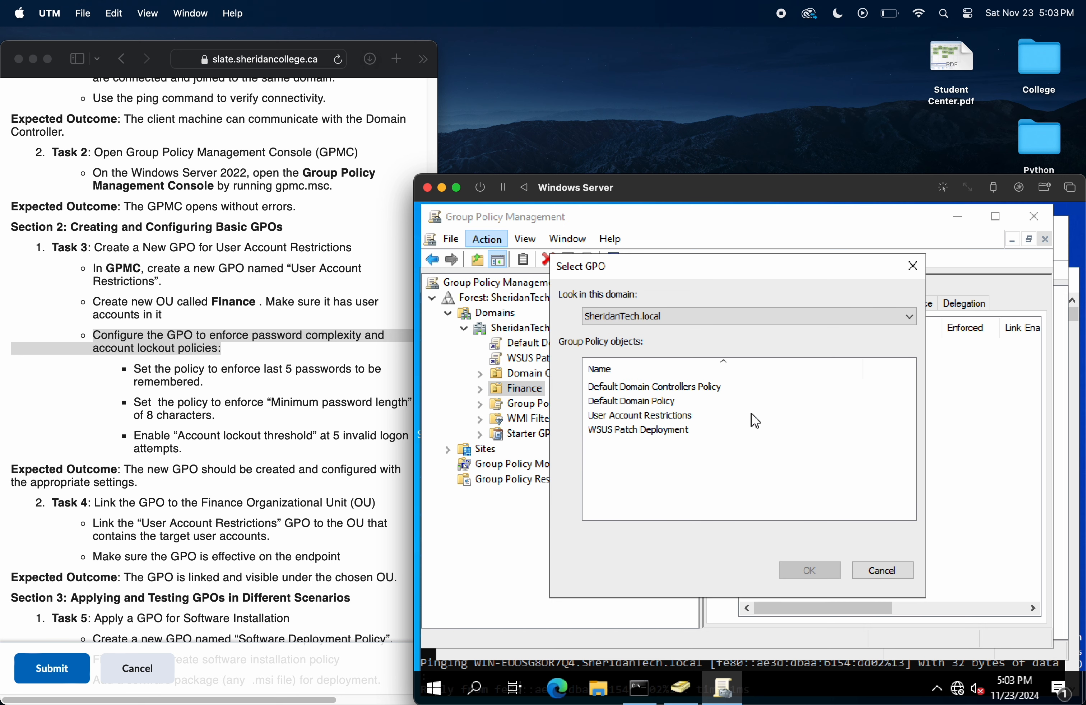
click(634, 415)
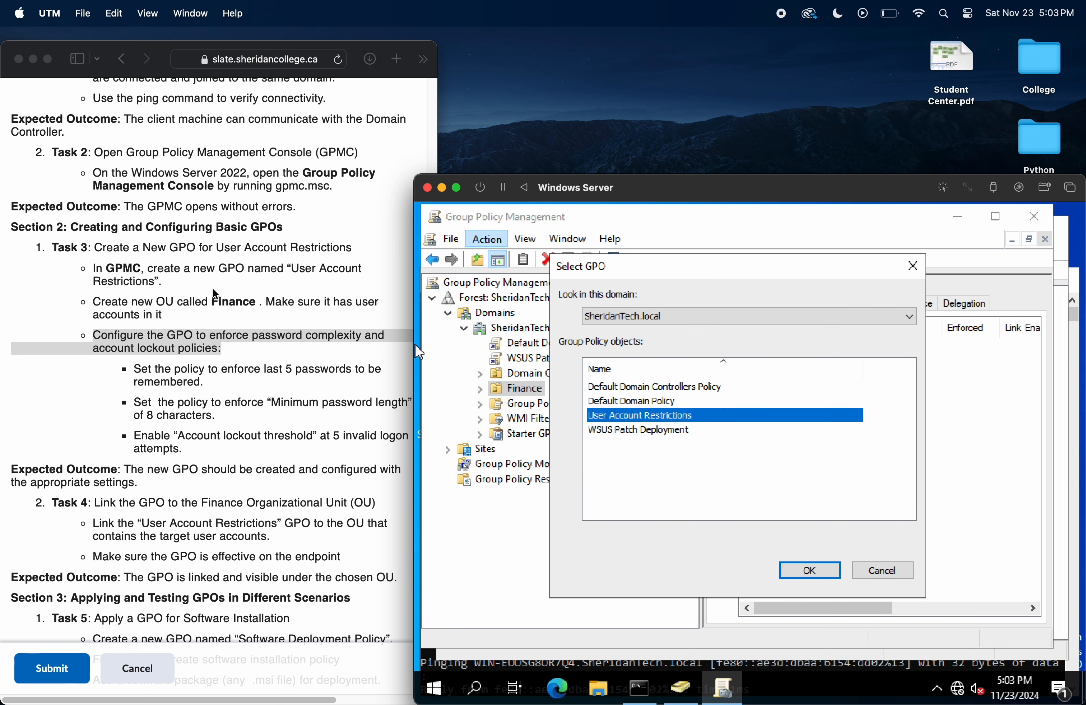
click(809, 571)
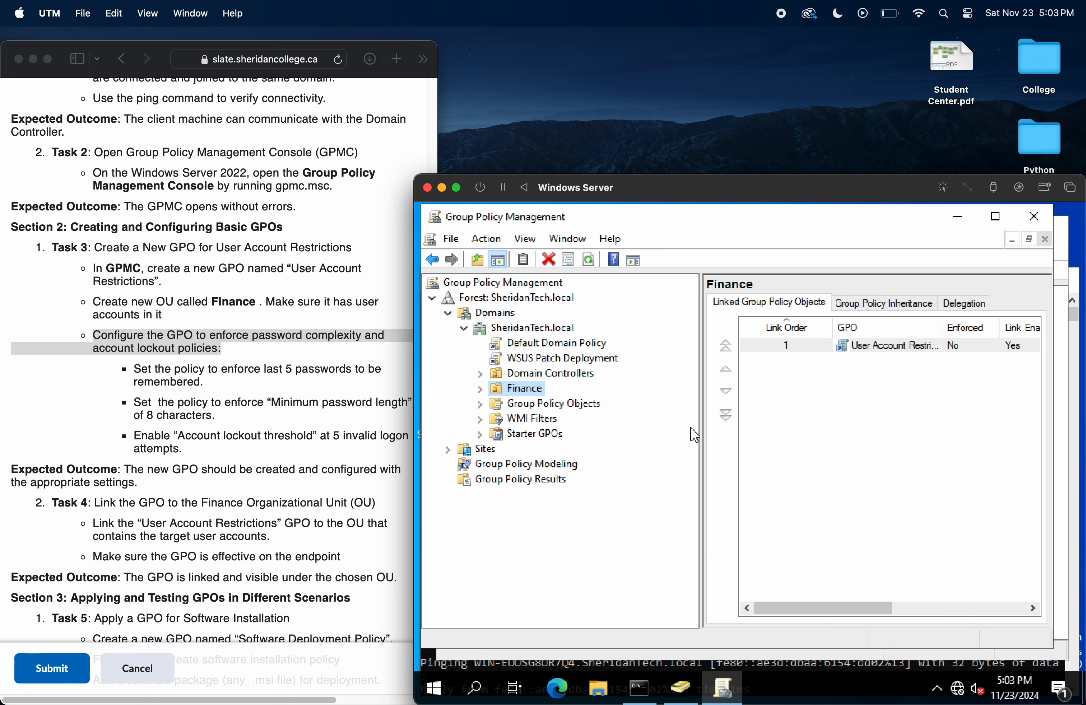
Step: Open the "User Account Restrictions" GPO from Group Policy Objects for editing in the Group Policy Management Editor
click(227, 385)
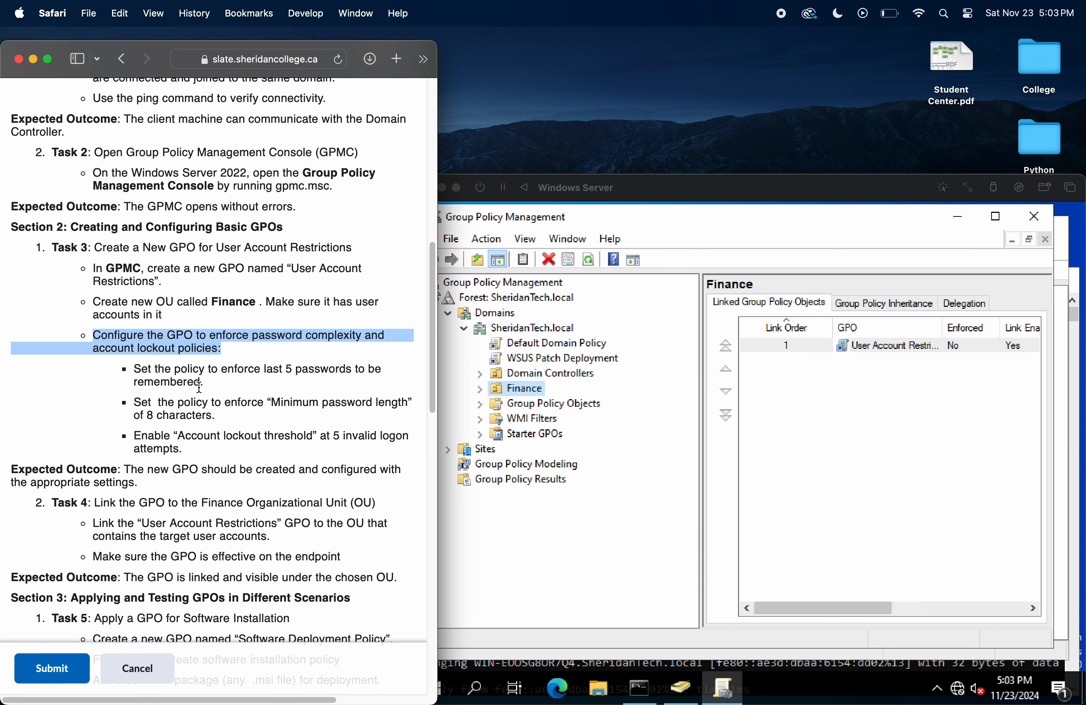
triple_click(198, 384)
click(435, 293)
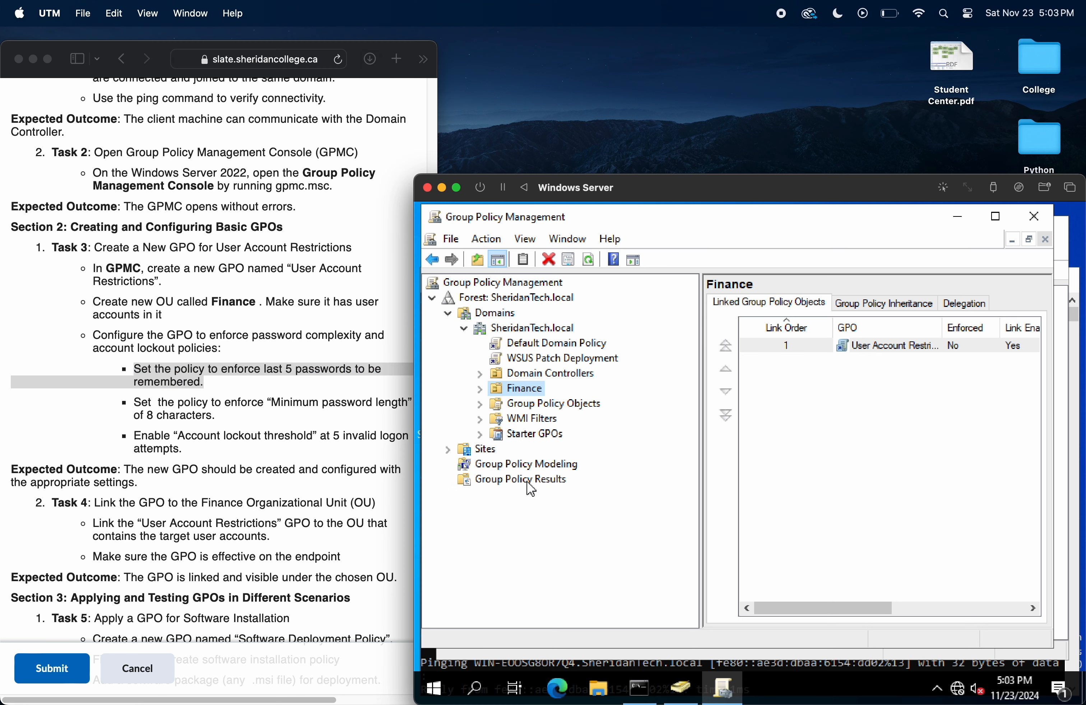
click(481, 404)
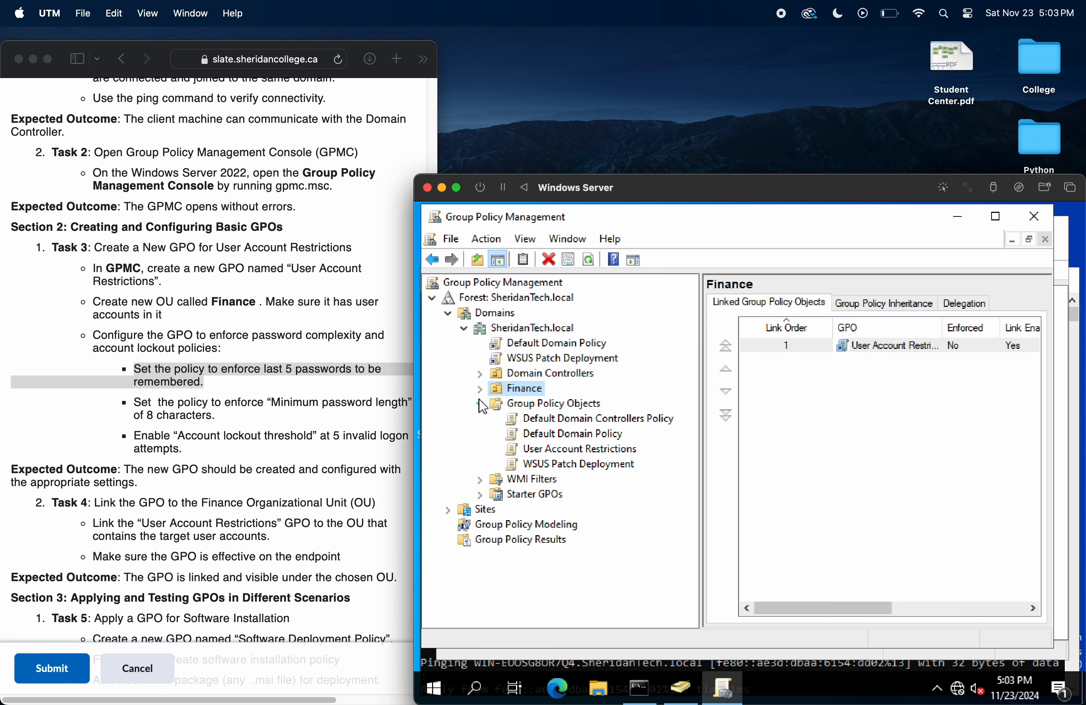
click(573, 449)
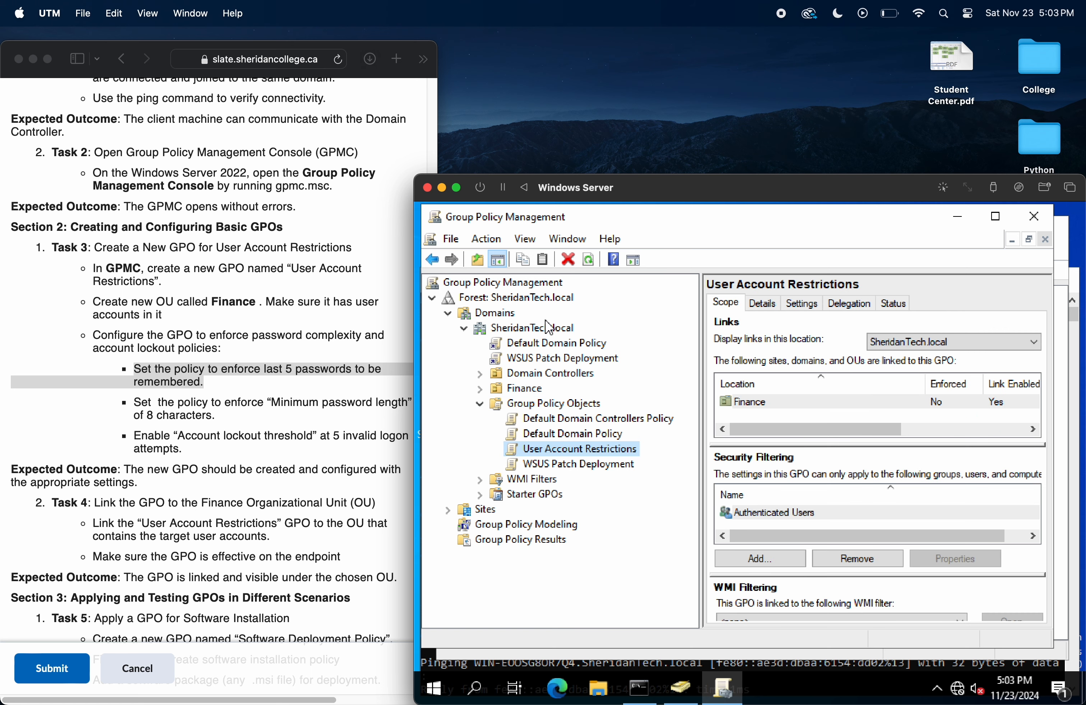
click(486, 239)
click(499, 257)
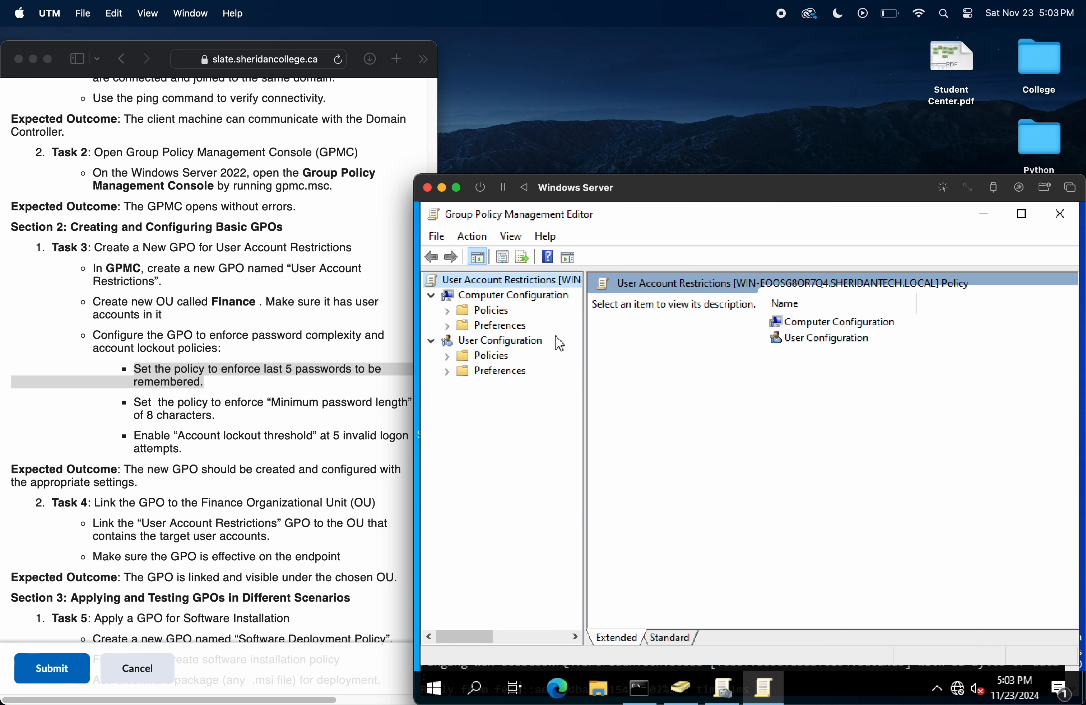
Step: Open Password Policy under Computer Configuration > Policies > Windows Settings > Security Settings > Account Policies
double_click(837, 323)
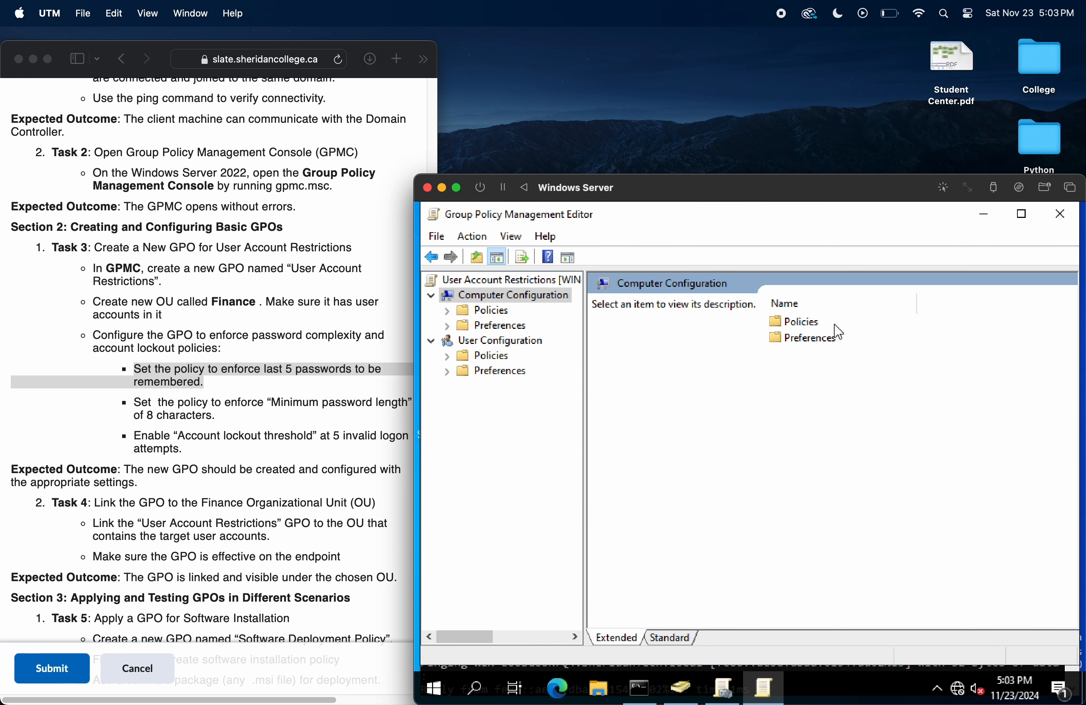
double_click(805, 325)
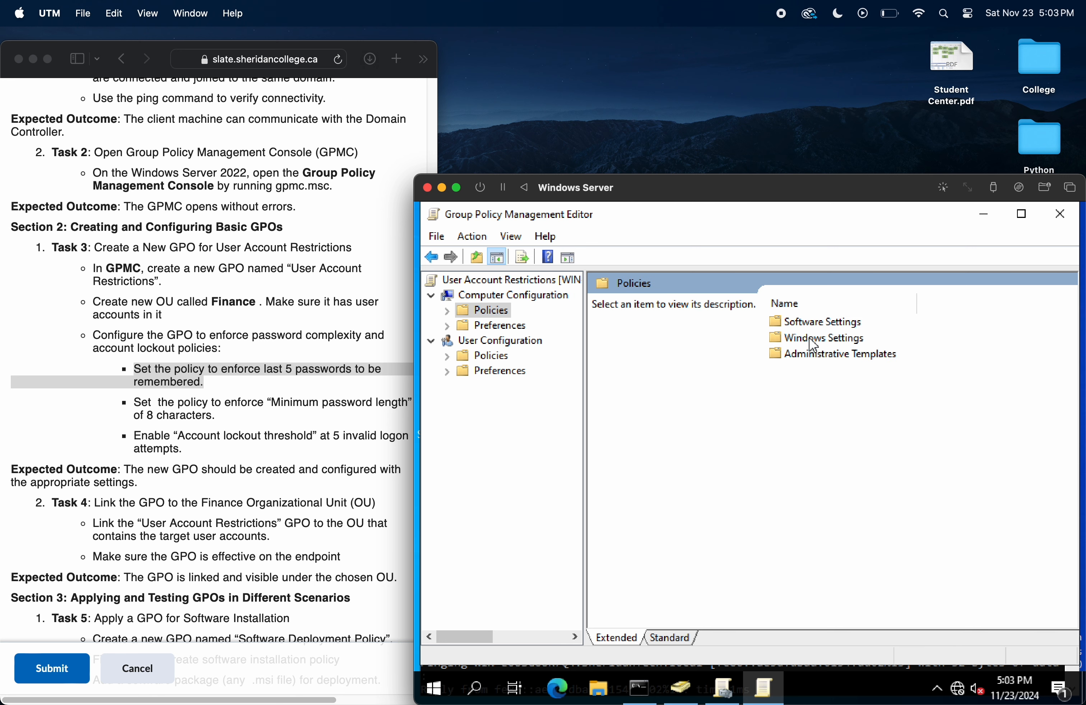
double_click(808, 338)
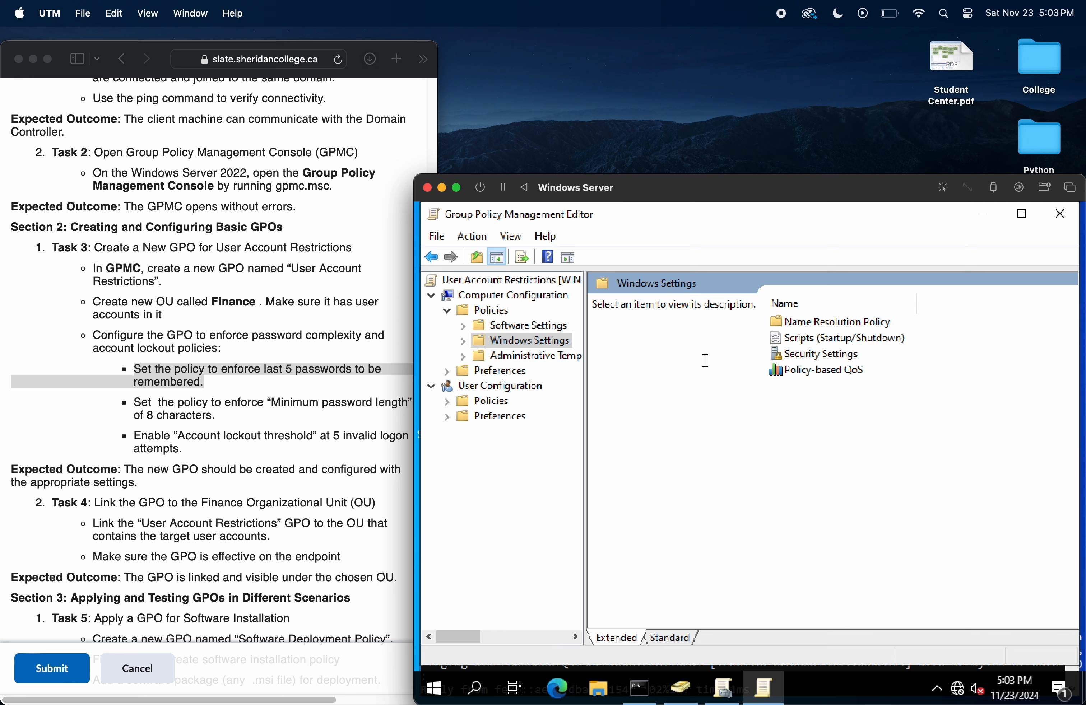
double_click(819, 356)
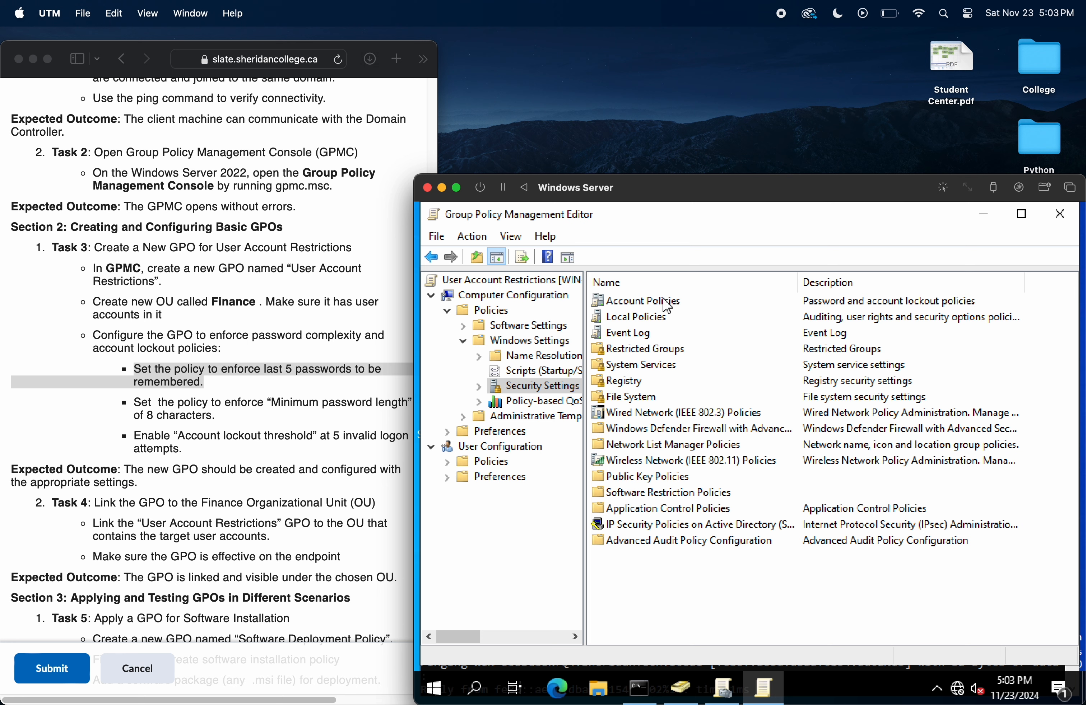
double_click(666, 305)
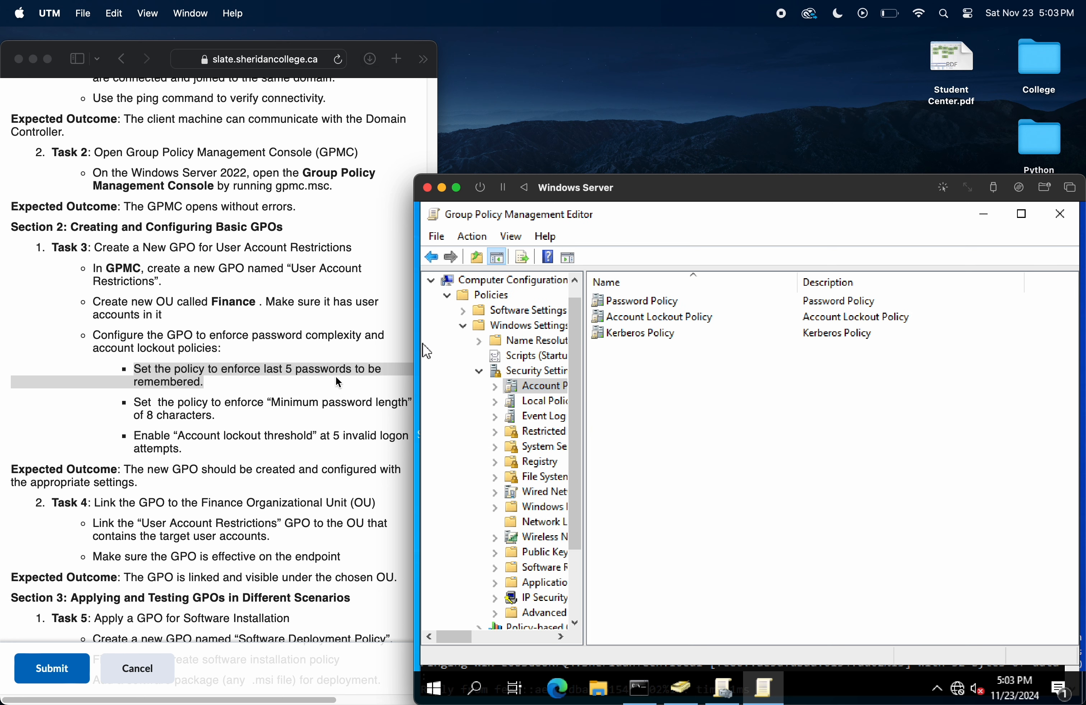
double_click(667, 302)
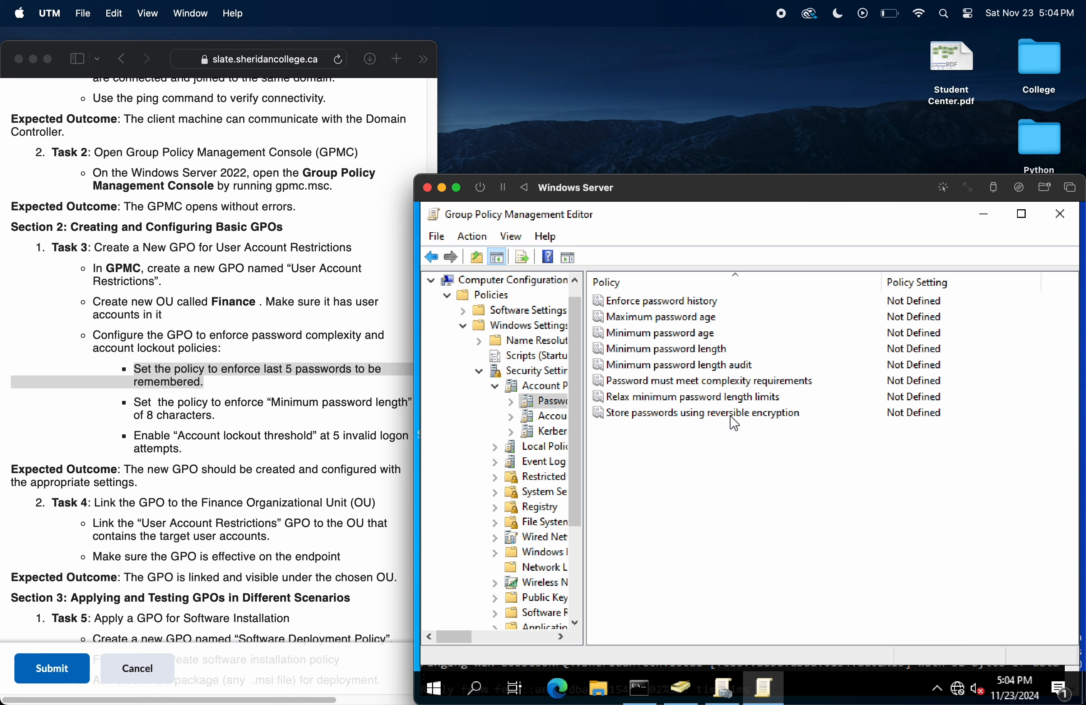
Step: Define the Enforce password history policy with 5 passwords remembered and apply it
click(230, 375)
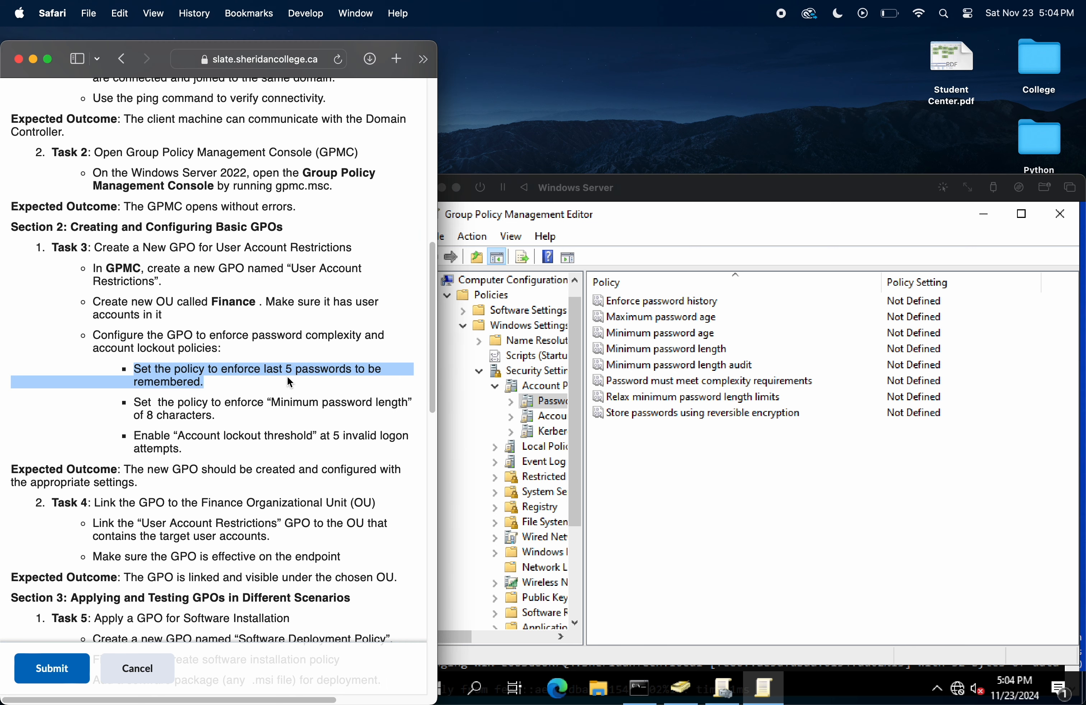
click(673, 302)
click(714, 306)
click(715, 306)
double_click(714, 306)
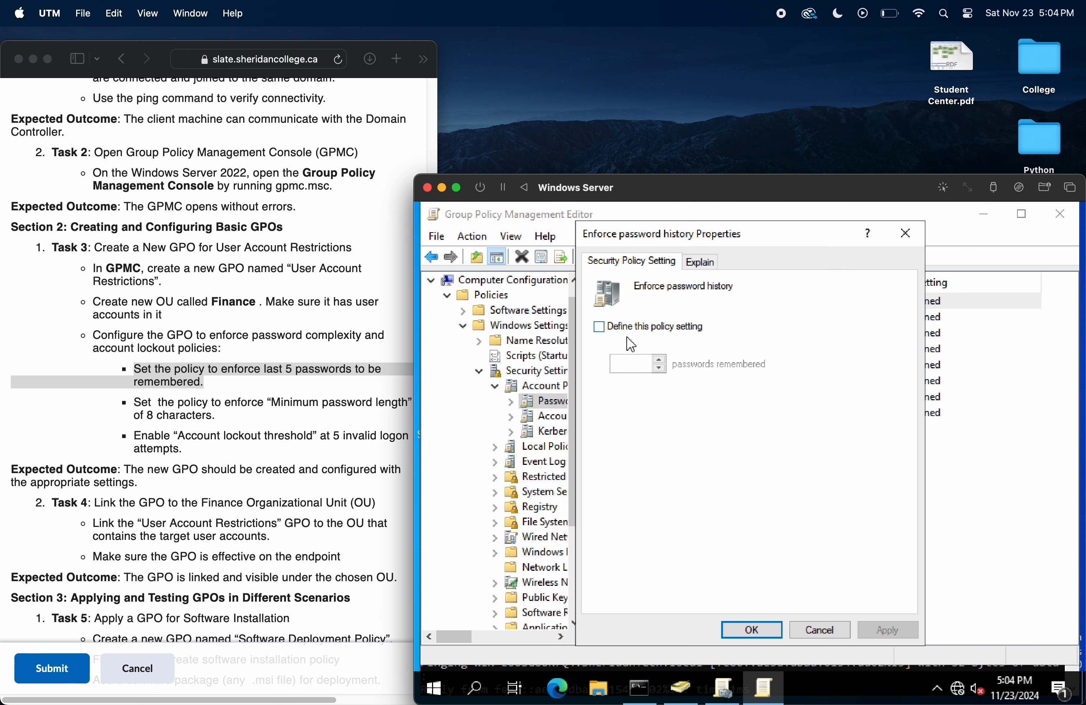
click(610, 329)
double_click(659, 359)
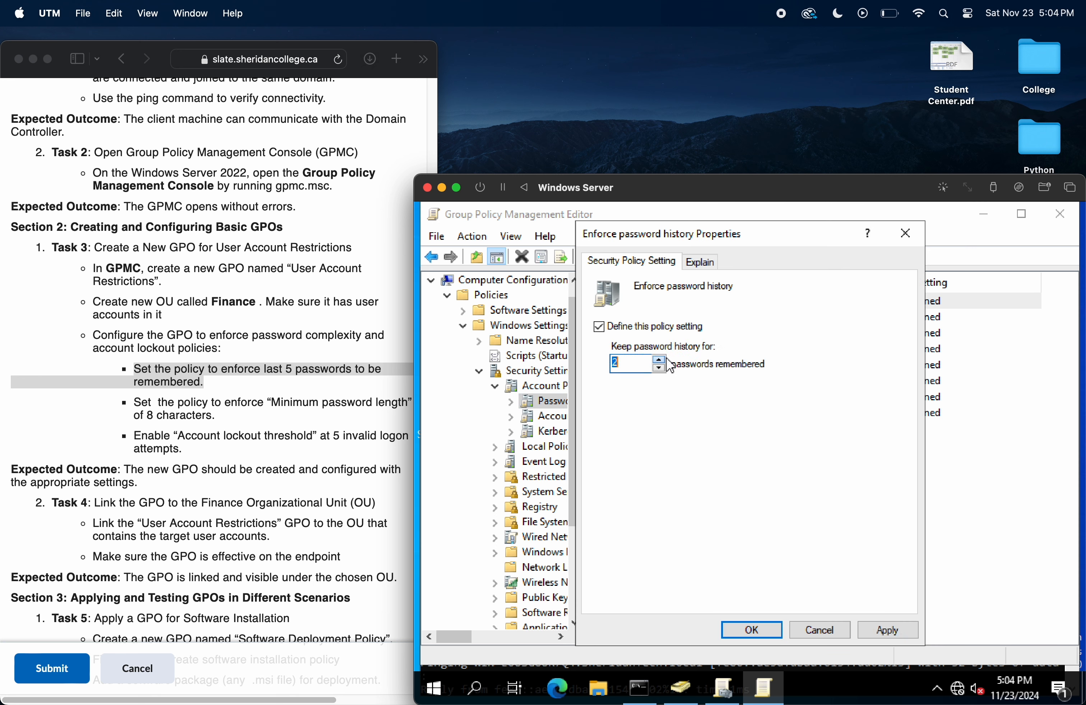
double_click(660, 360)
click(897, 629)
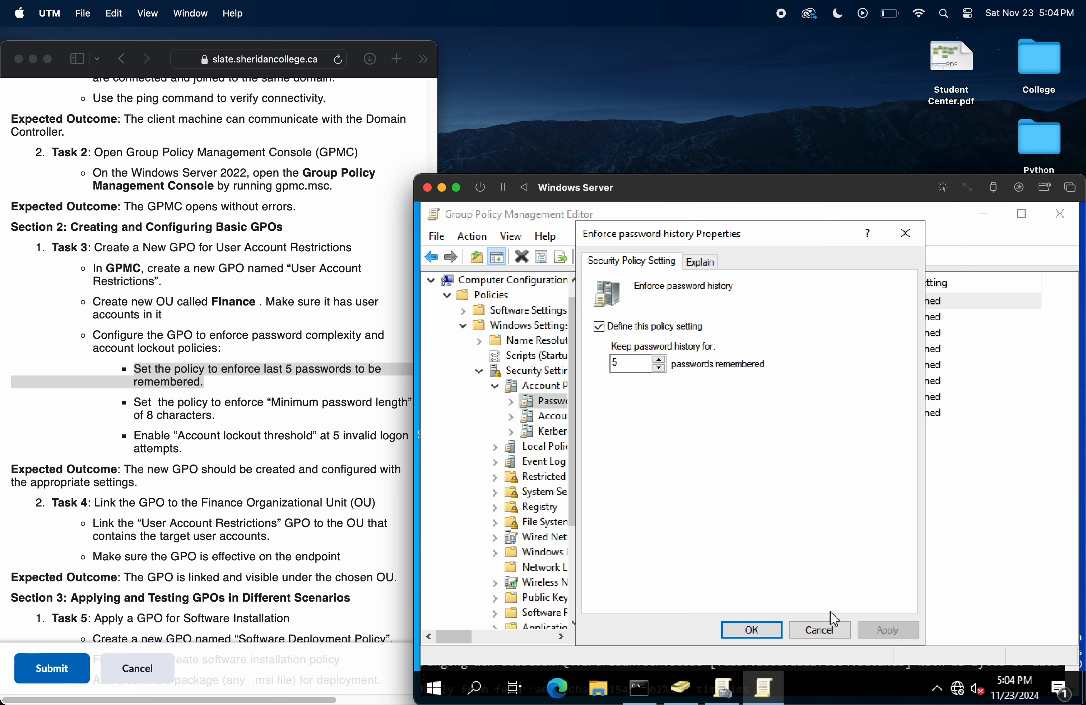
click(752, 631)
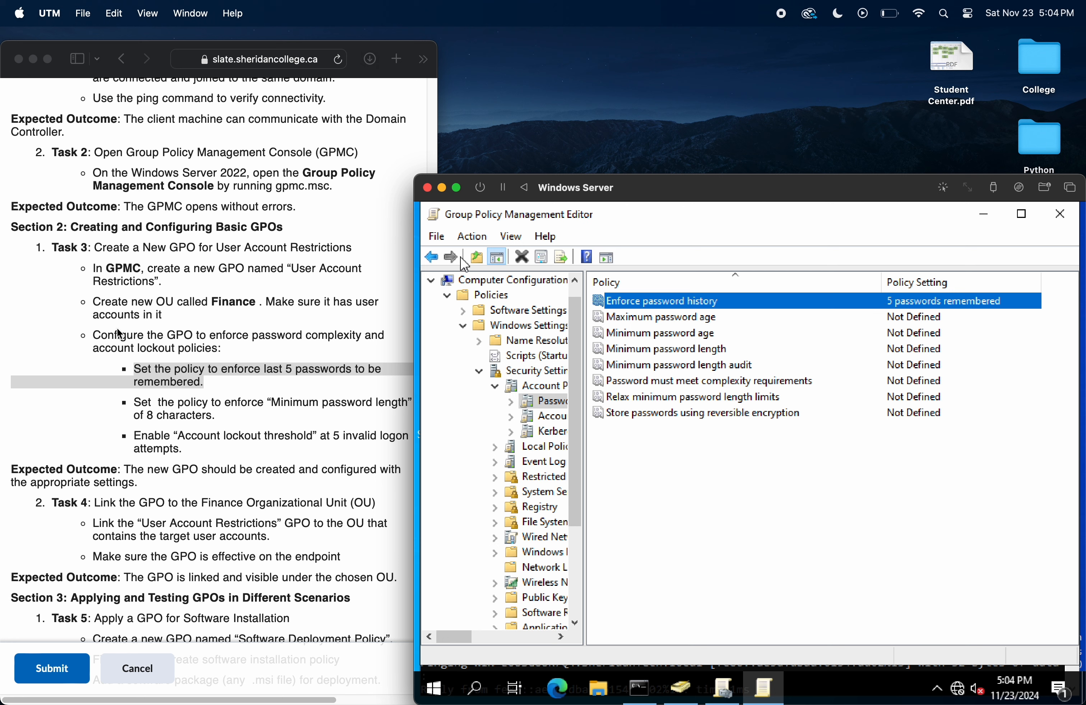
Step: Review the remaining password policy requirements in the lab instructions
click(181, 393)
click(281, 373)
drag(284, 369, 301, 386)
click(257, 396)
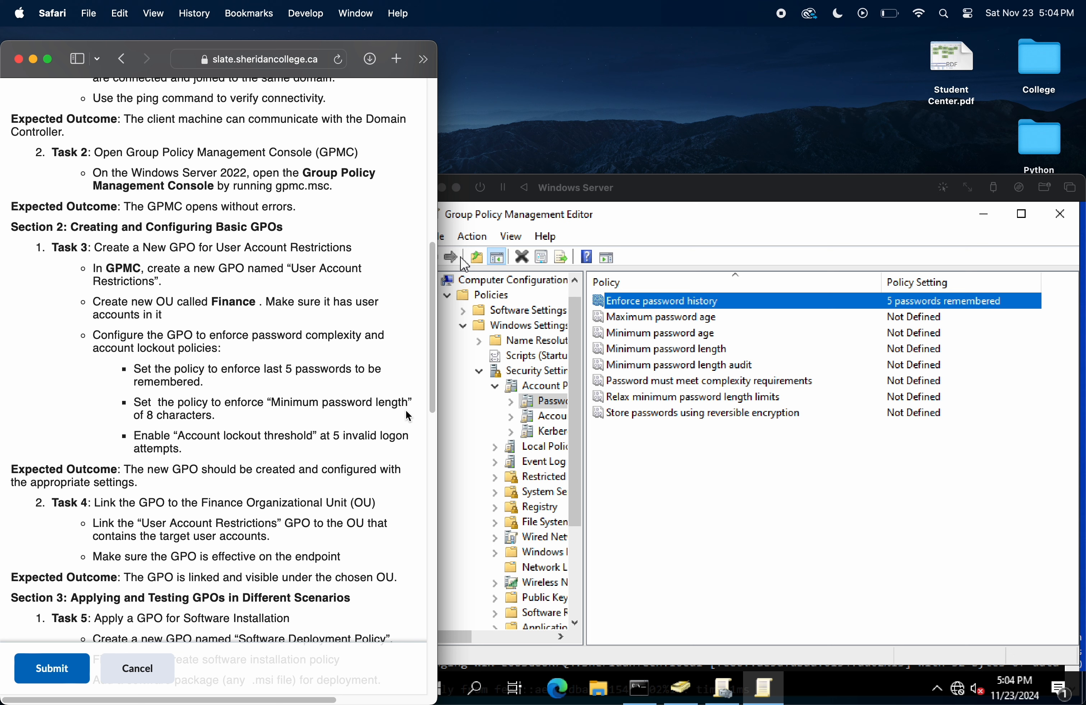
Step: Define the Minimum password length policy with at least 8 characters and apply it
click(709, 352)
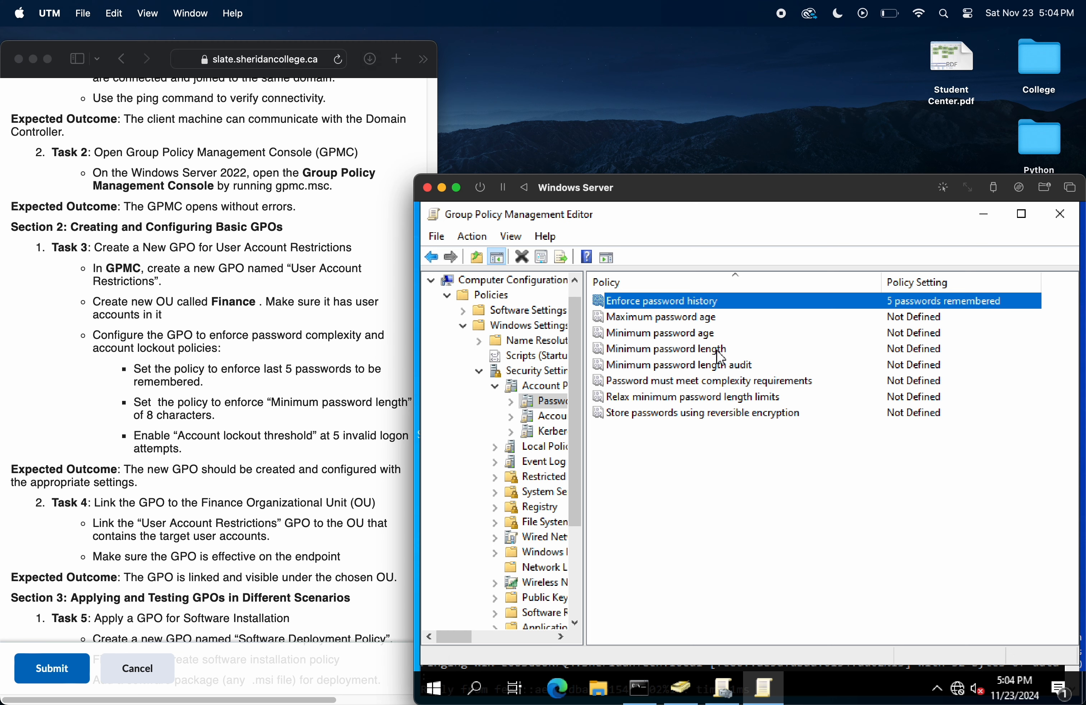
double_click(707, 349)
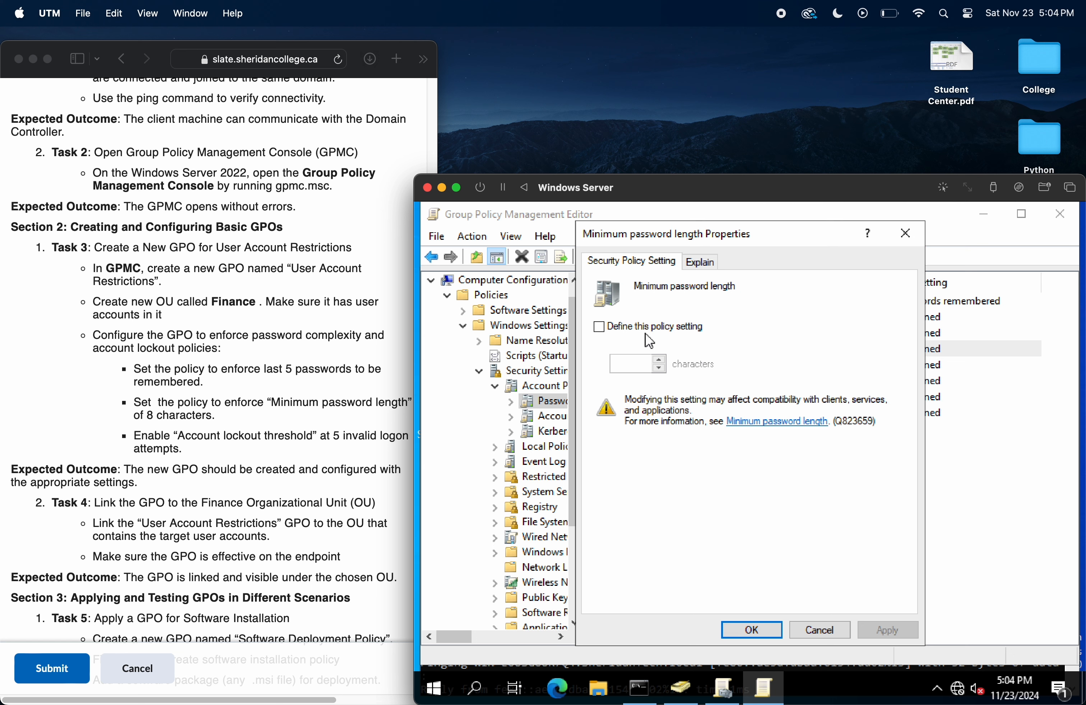
click(647, 330)
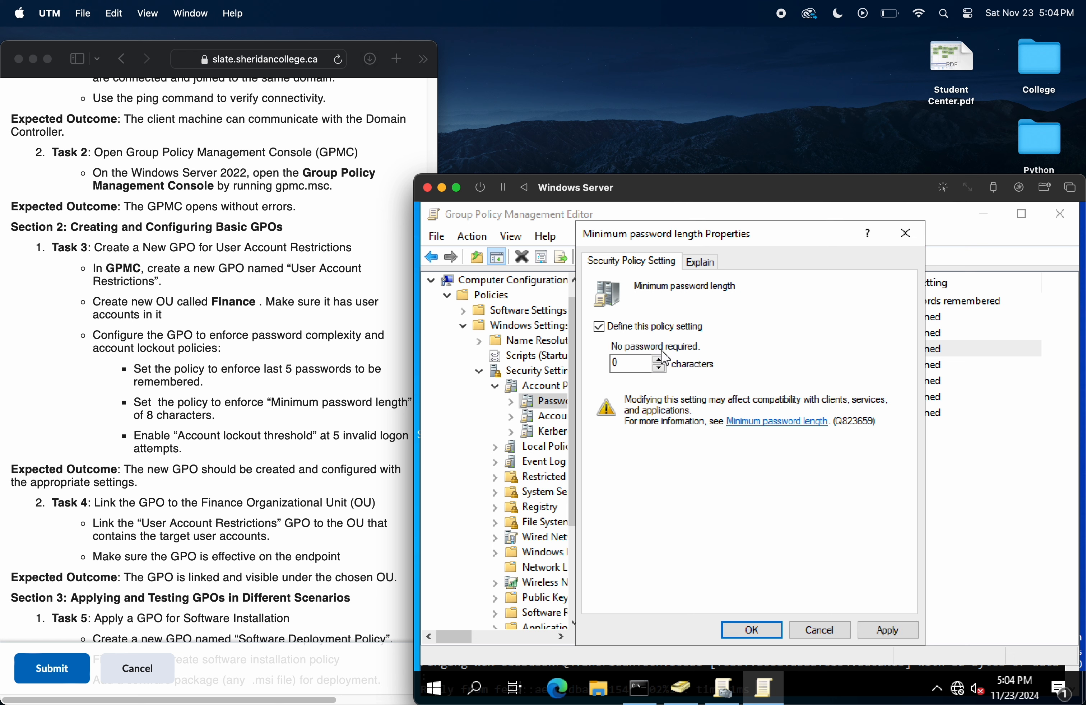
click(661, 359)
click(660, 360)
click(659, 359)
click(659, 360)
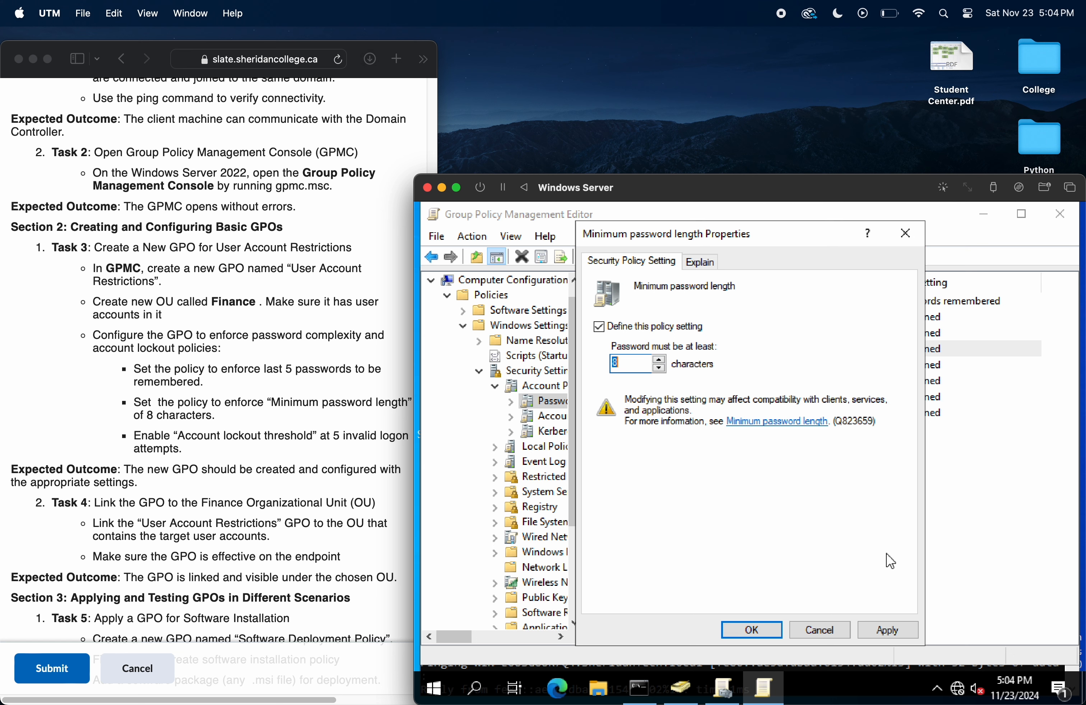
click(888, 631)
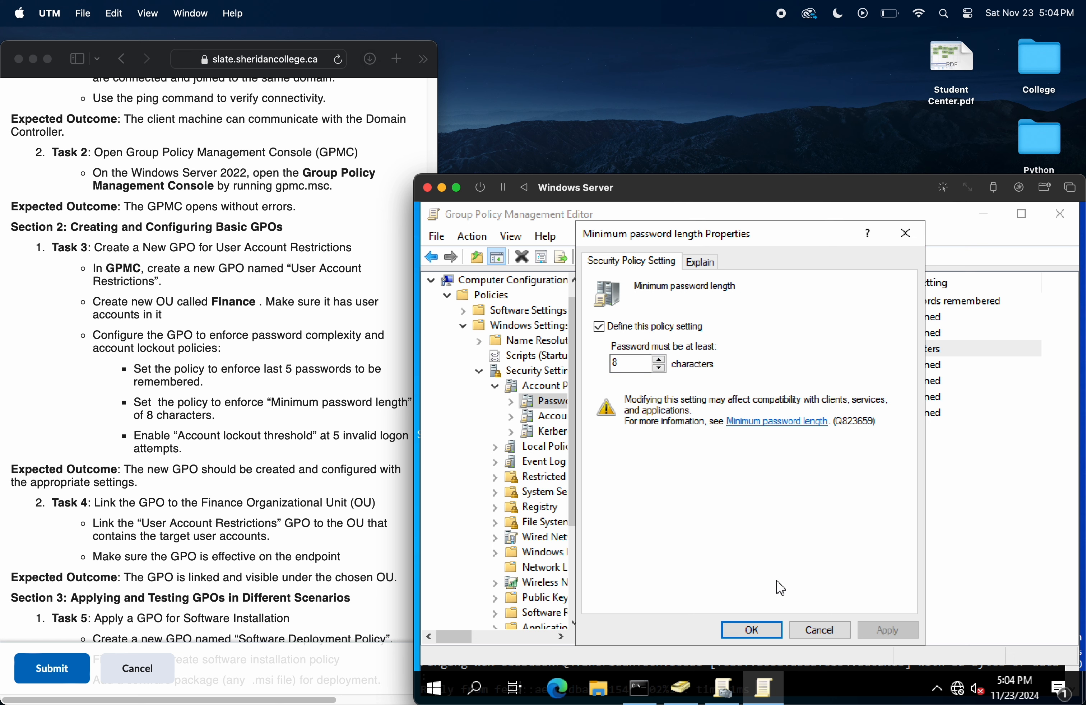
click(751, 628)
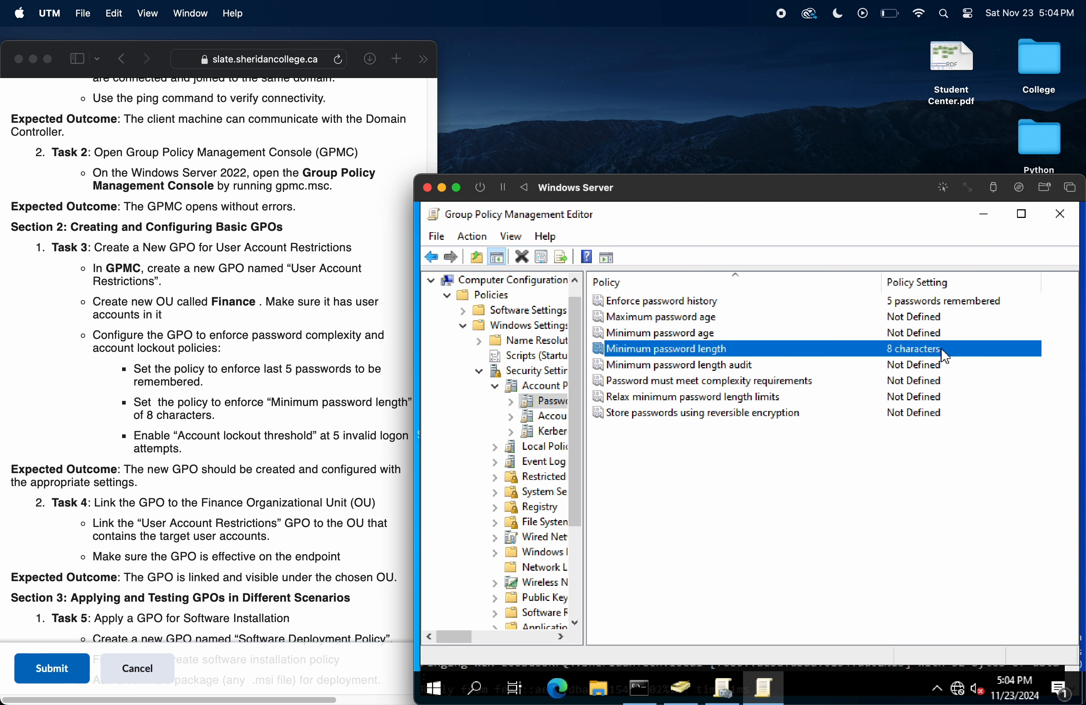
Step: Check the lab's account lockout requirement and open Account Lockout Policy under Account Policies
click(224, 416)
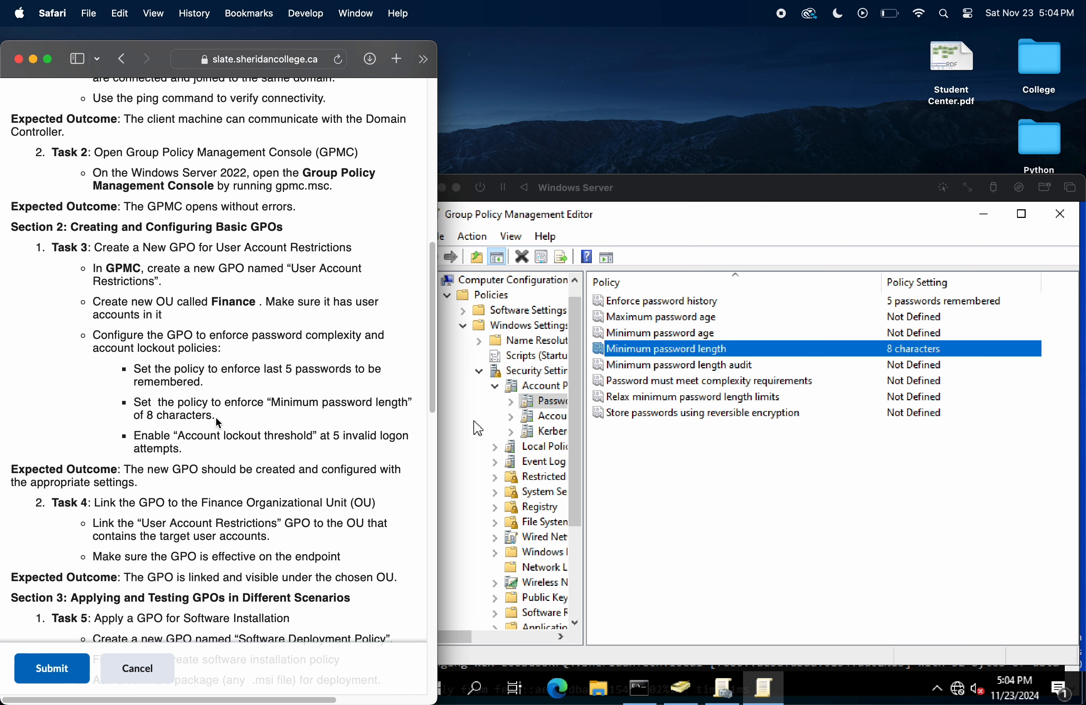
drag(215, 418, 268, 400)
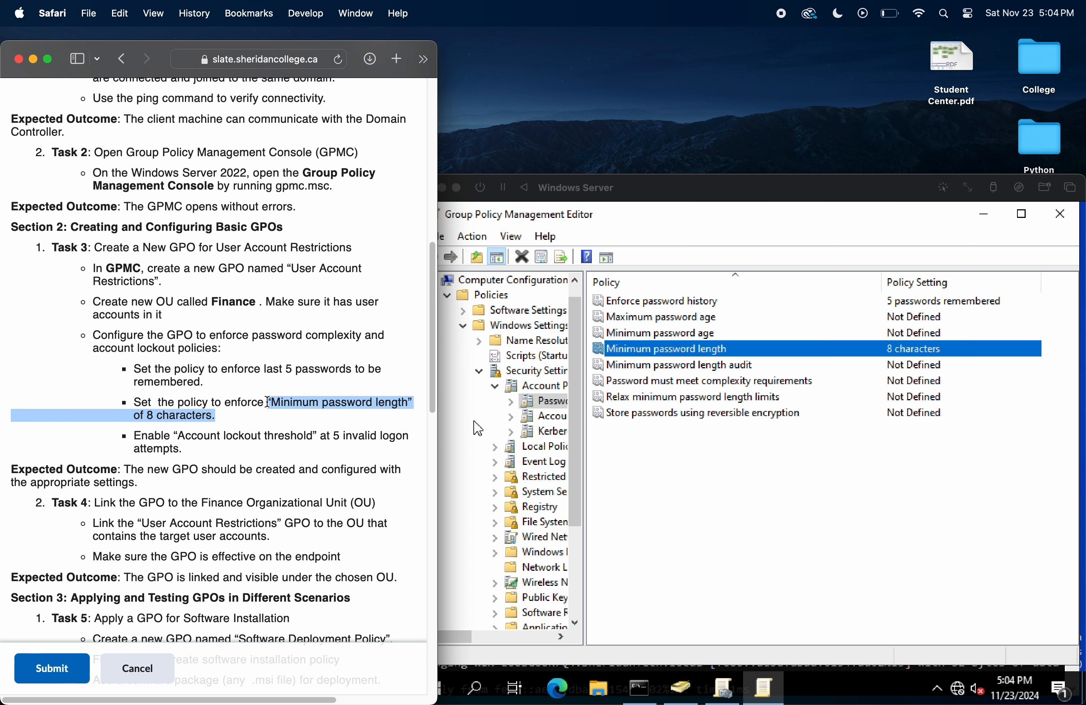
click(478, 428)
click(223, 448)
drag(180, 437, 305, 436)
click(440, 341)
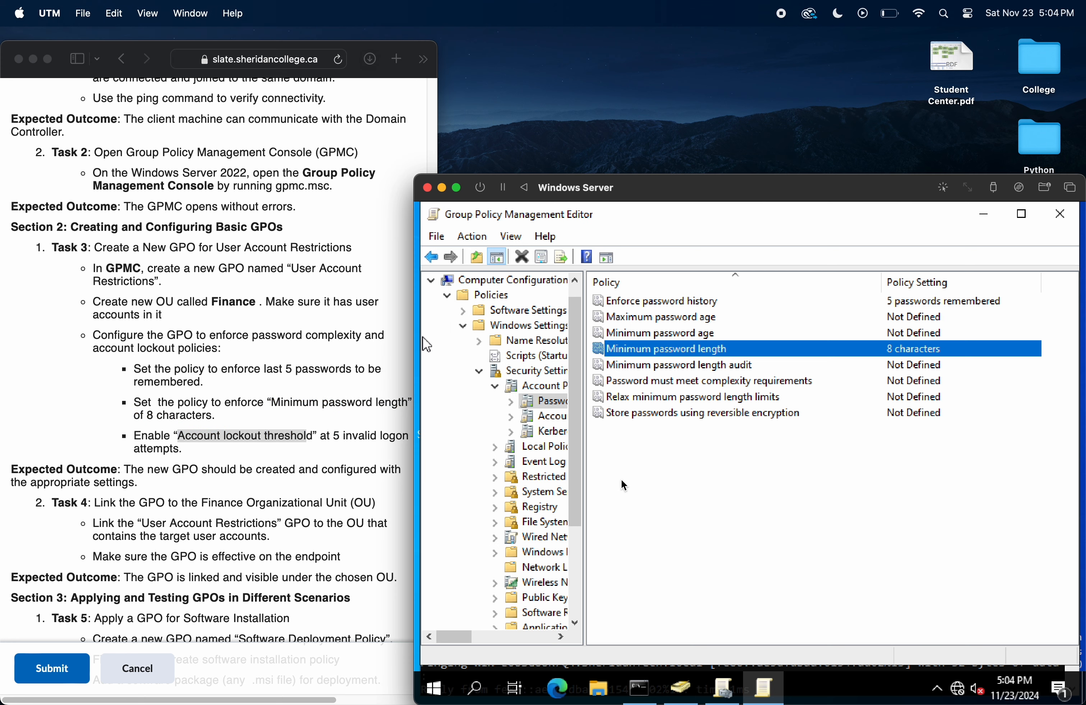
click(432, 257)
double_click(697, 319)
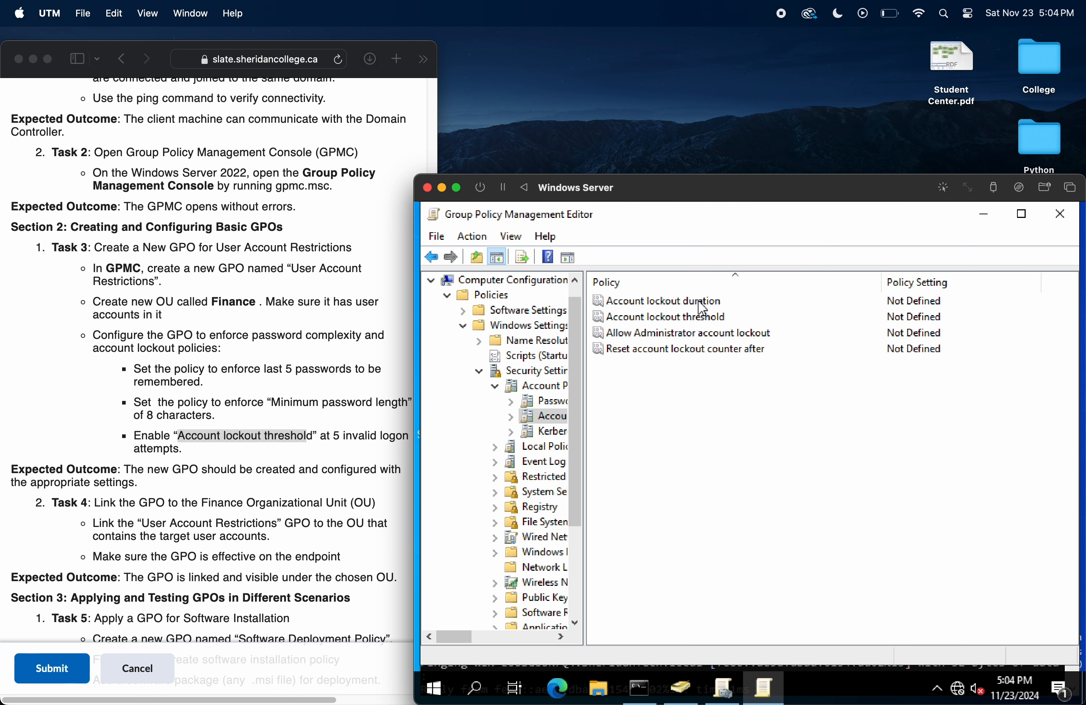
Step: Define the Account lockout threshold policy at 5 invalid logon attempts and accept the suggested values for the related lockout policies
click(698, 323)
double_click(697, 323)
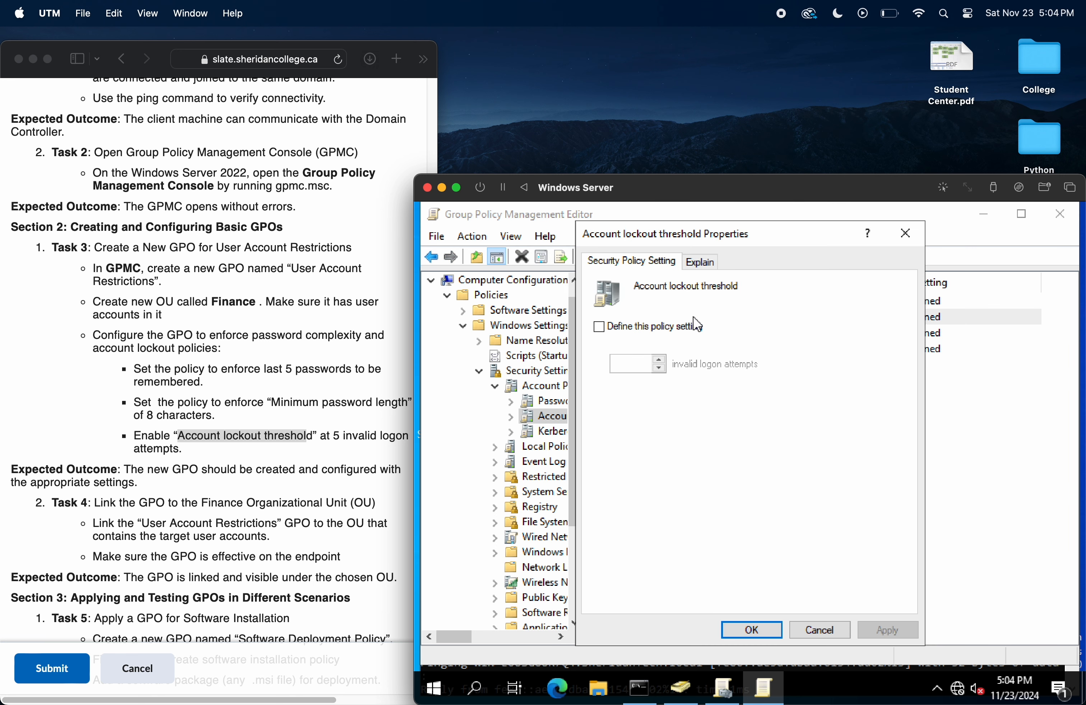
click(651, 328)
click(659, 359)
click(660, 368)
click(659, 368)
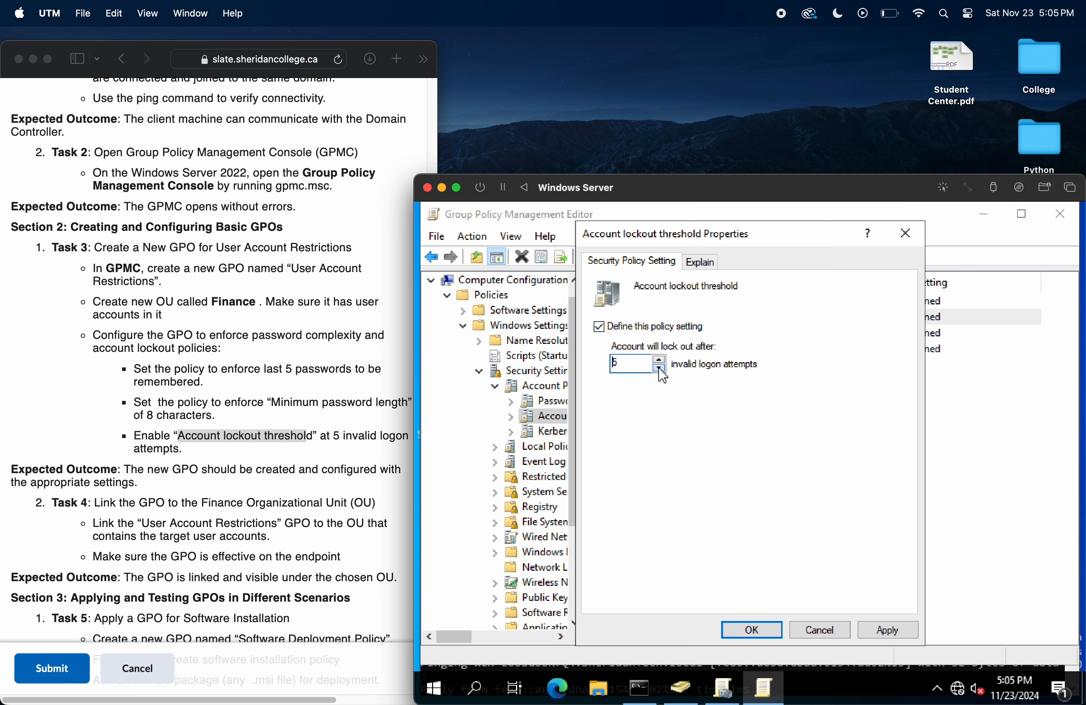
click(888, 630)
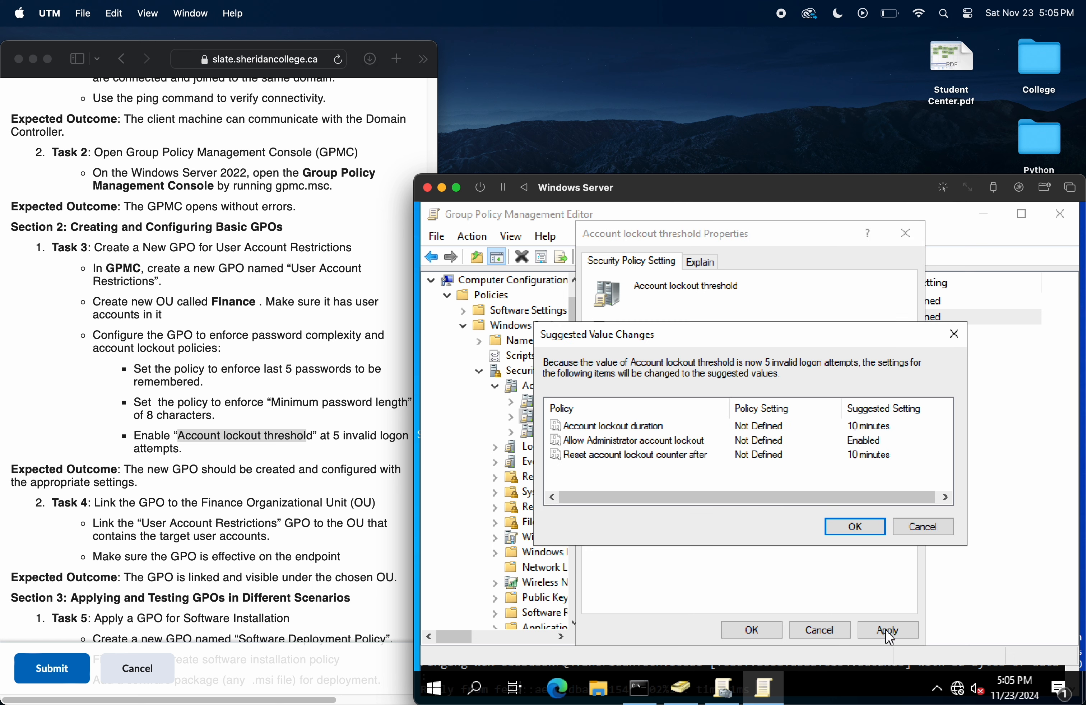
click(855, 531)
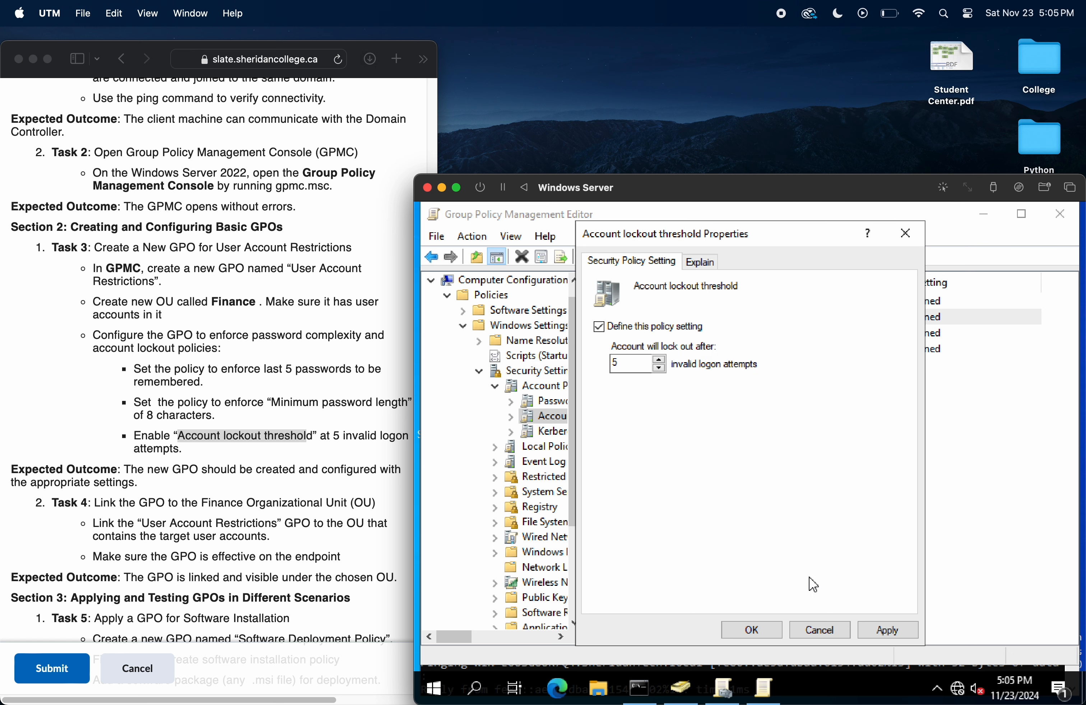
click(769, 631)
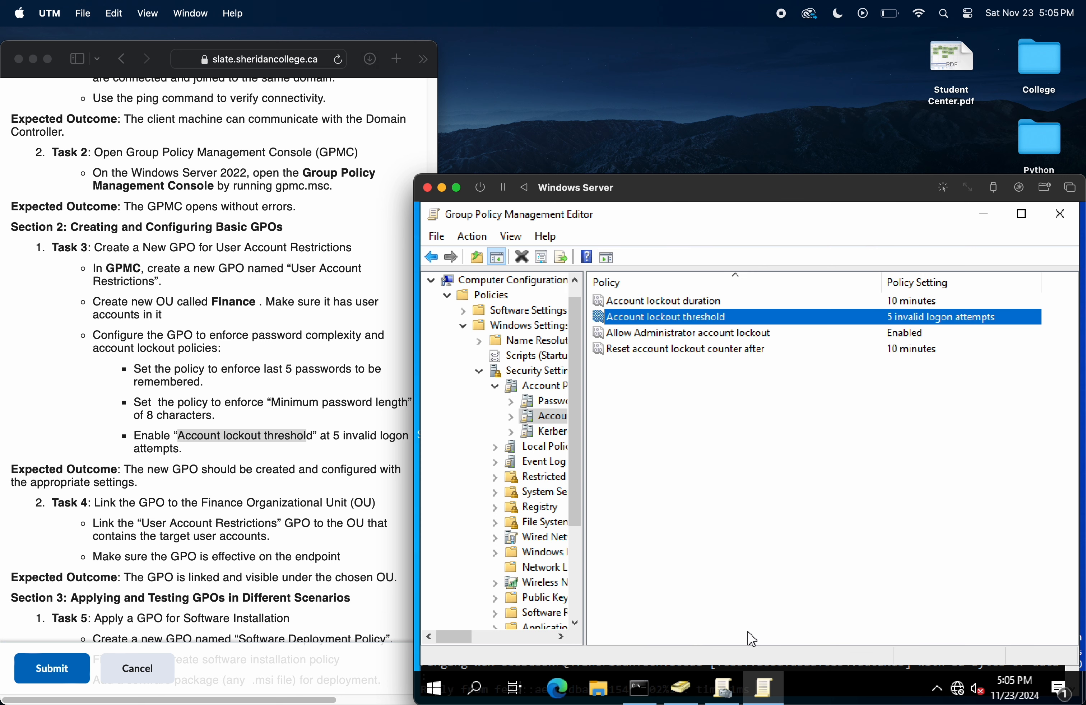
Step: Compare the account lockout policy settings with the lockout threshold requirement in the lab instructions
click(893, 353)
click(931, 317)
click(215, 458)
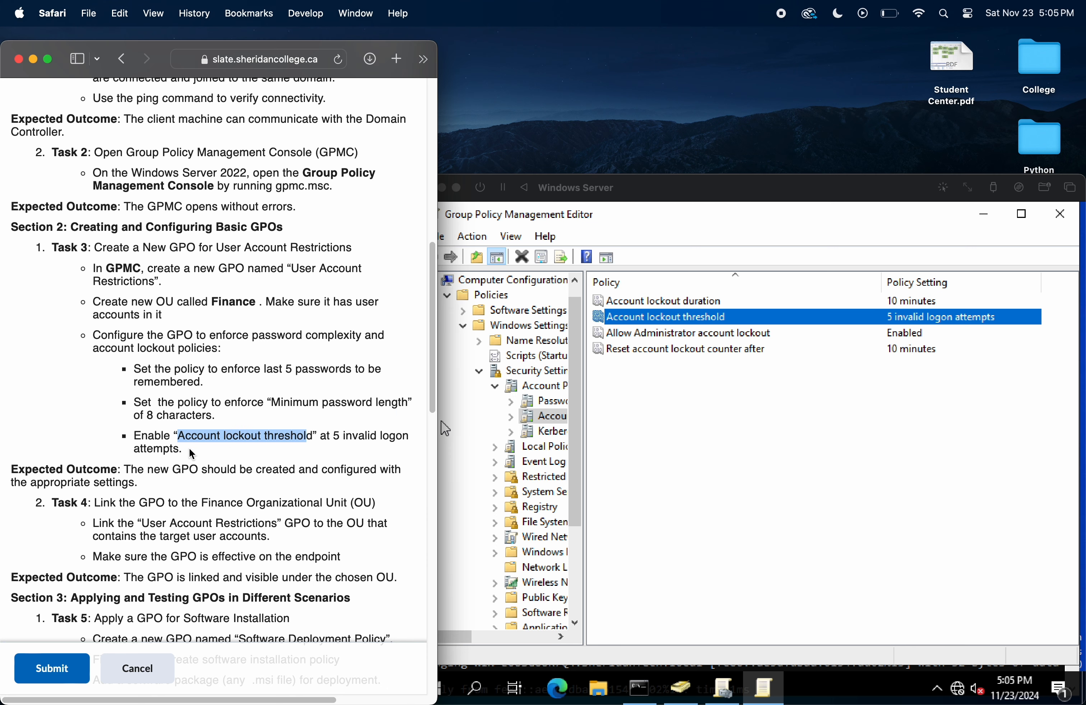
click(182, 452)
drag(182, 452, 144, 436)
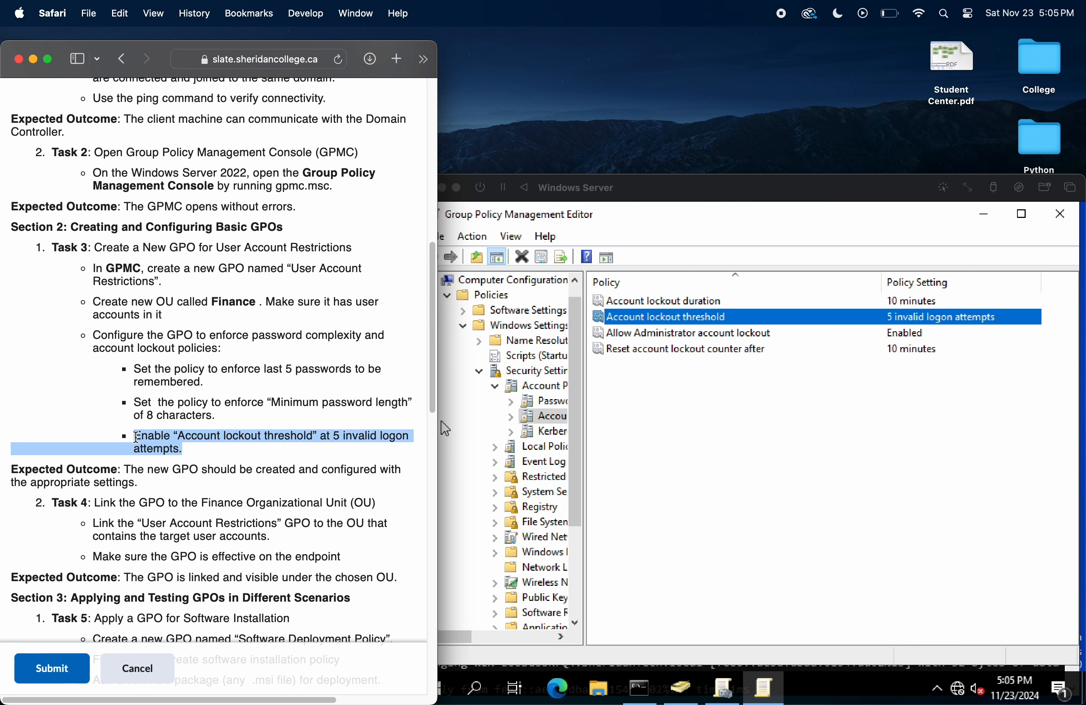
click(189, 446)
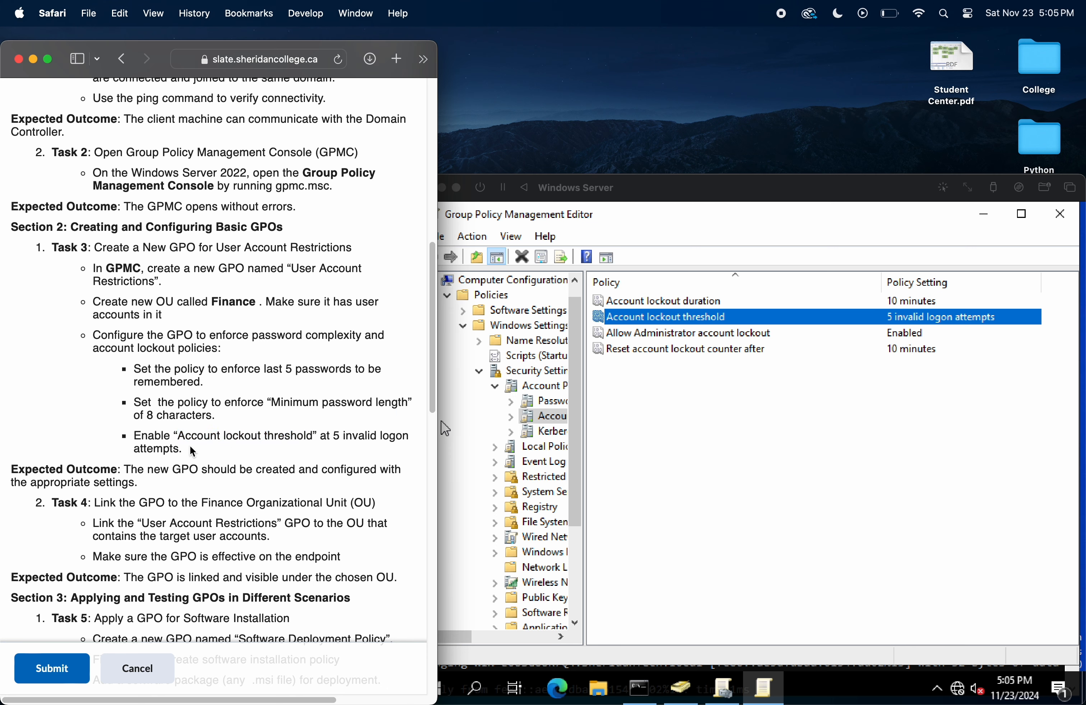
Step: Read Task 4 in the lab instructions about linking the GPO to the Finance OU, including its expected outcome
scroll(190, 446, down, 4)
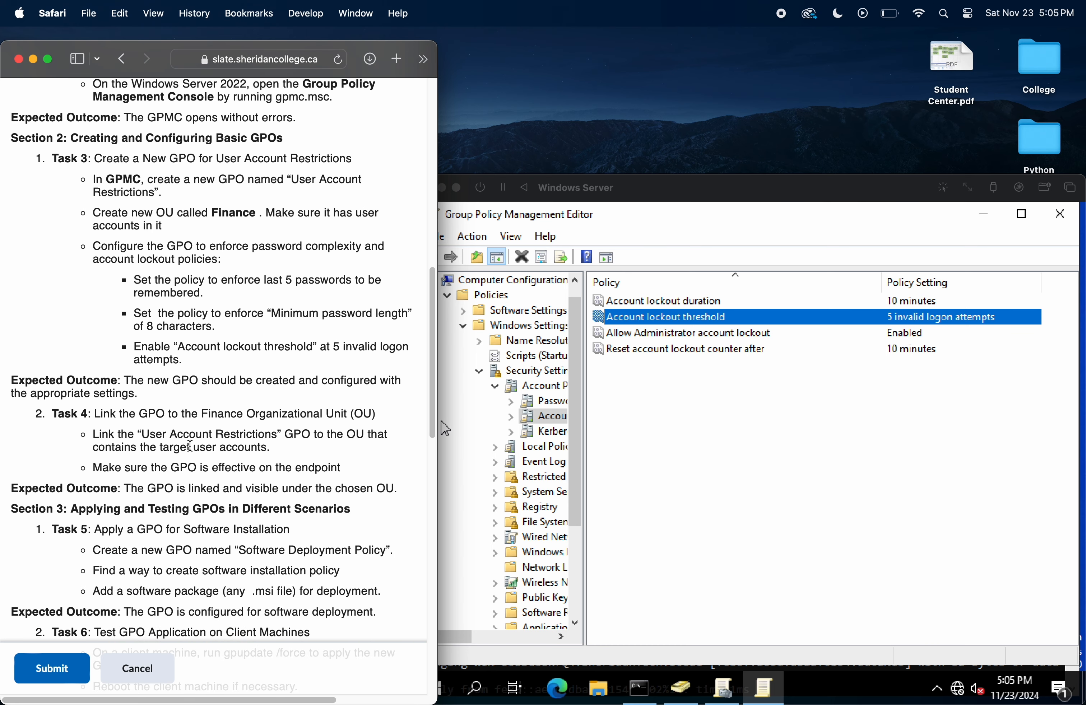
mouse_move(378, 414)
mouse_down()
mouse_move(53, 415)
mouse_move(101, 415)
mouse_up()
click(135, 414)
scroll(280, 458, down, 3)
drag(278, 394, 92, 375)
click(150, 373)
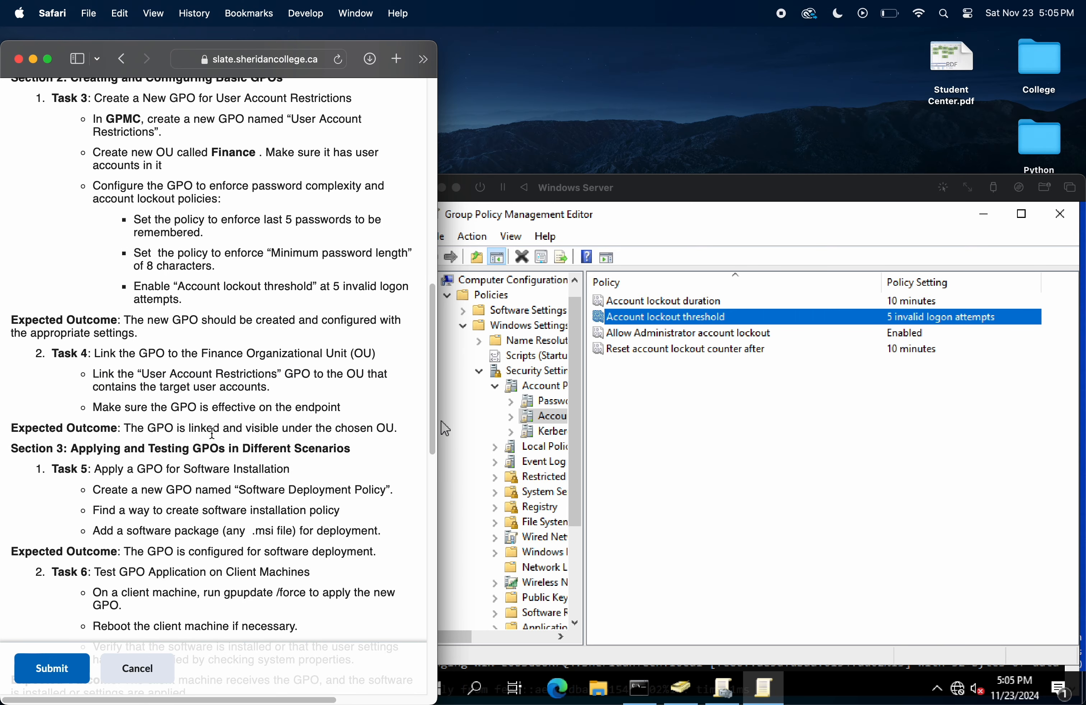
scroll(212, 433, down, 2)
drag(340, 365, 102, 366)
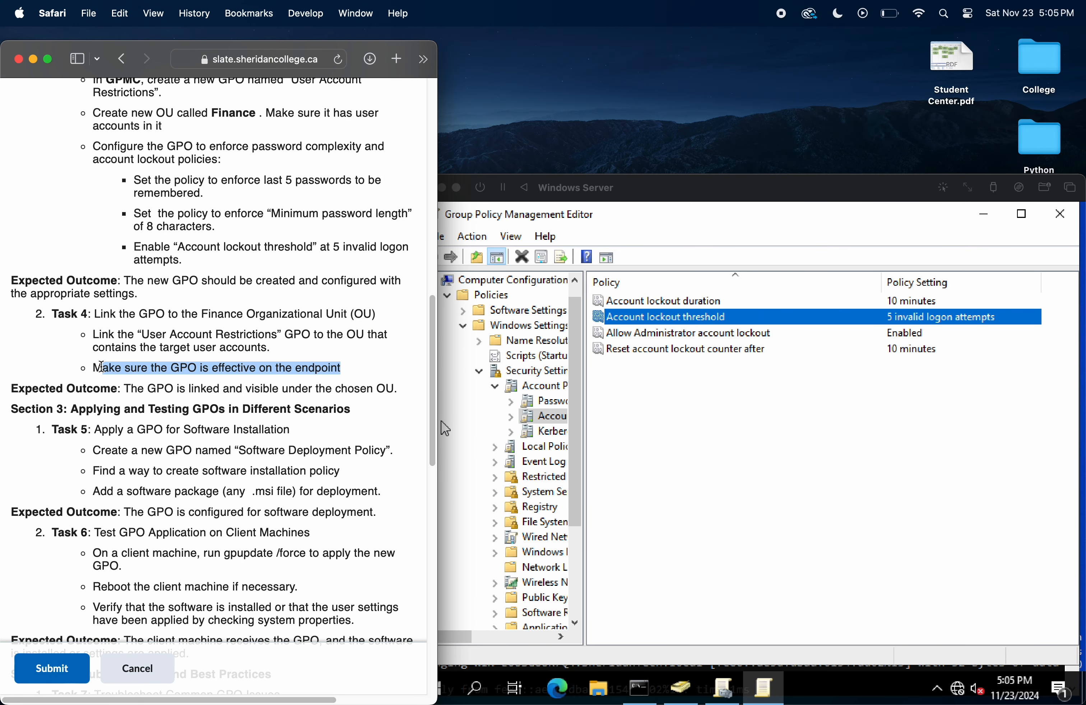
click(188, 402)
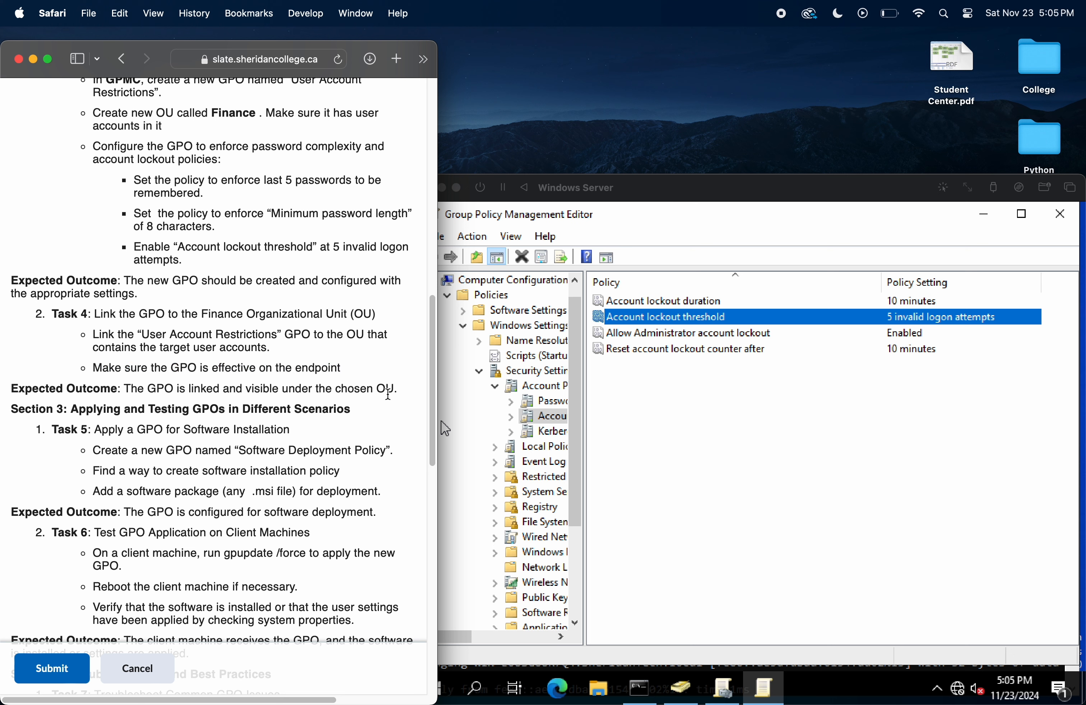
mouse_move(398, 390)
mouse_down()
mouse_move(144, 391)
mouse_move(393, 386)
mouse_up()
click(154, 390)
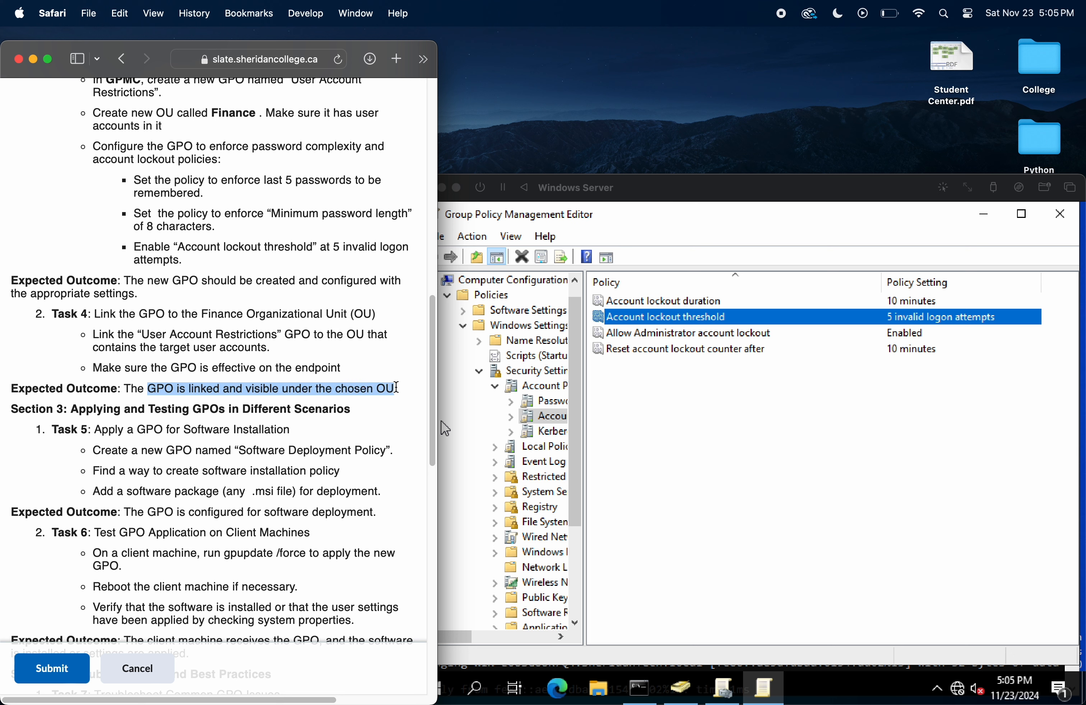
Step: Collapse the Policies folder under Computer Configuration and close the Group Policy Management Editor
click(479, 412)
click(490, 415)
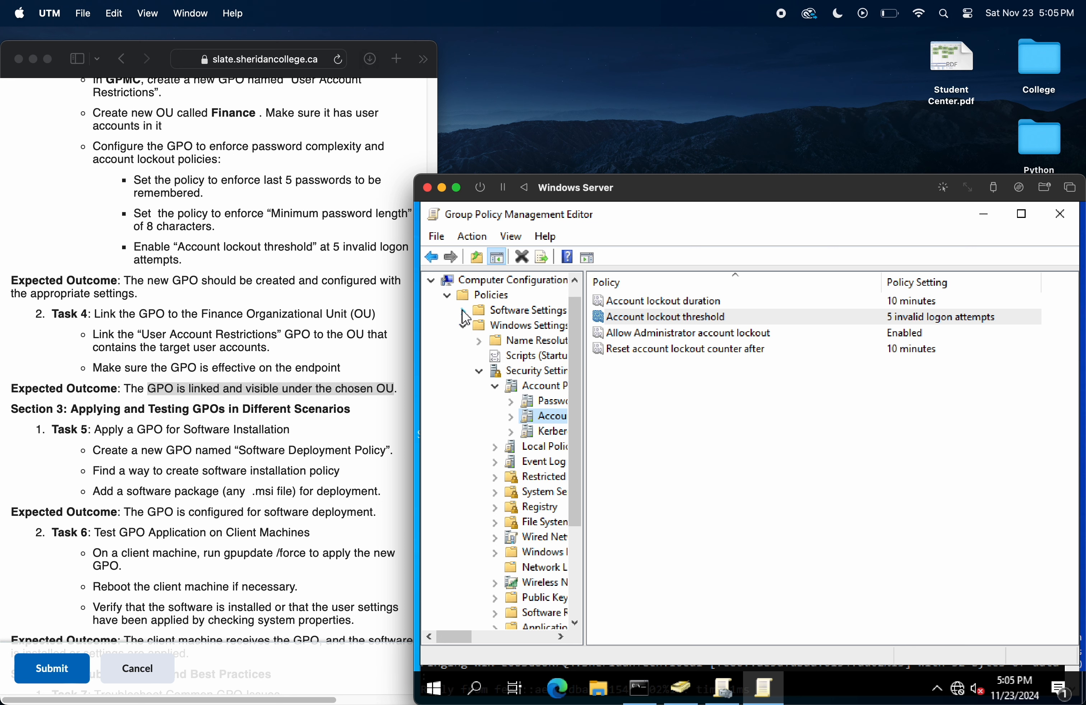
click(448, 296)
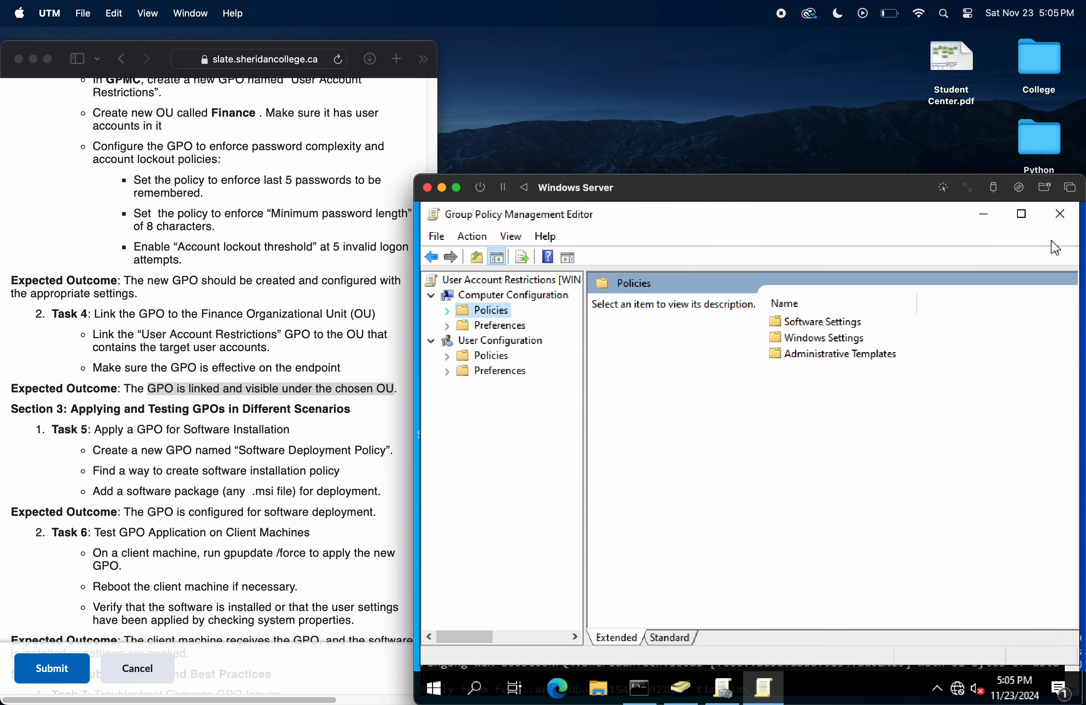
click(1060, 213)
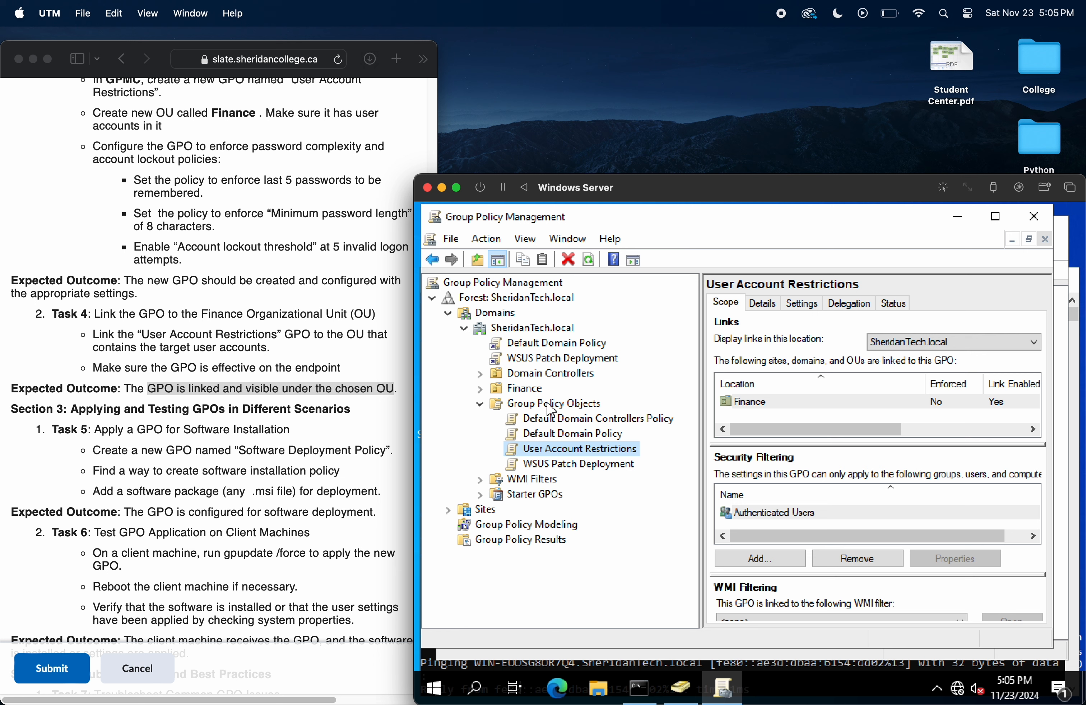
Step: Expand the Finance OU and check its User Account Restrictions link against the expected outcome of Task 4
click(480, 389)
click(551, 405)
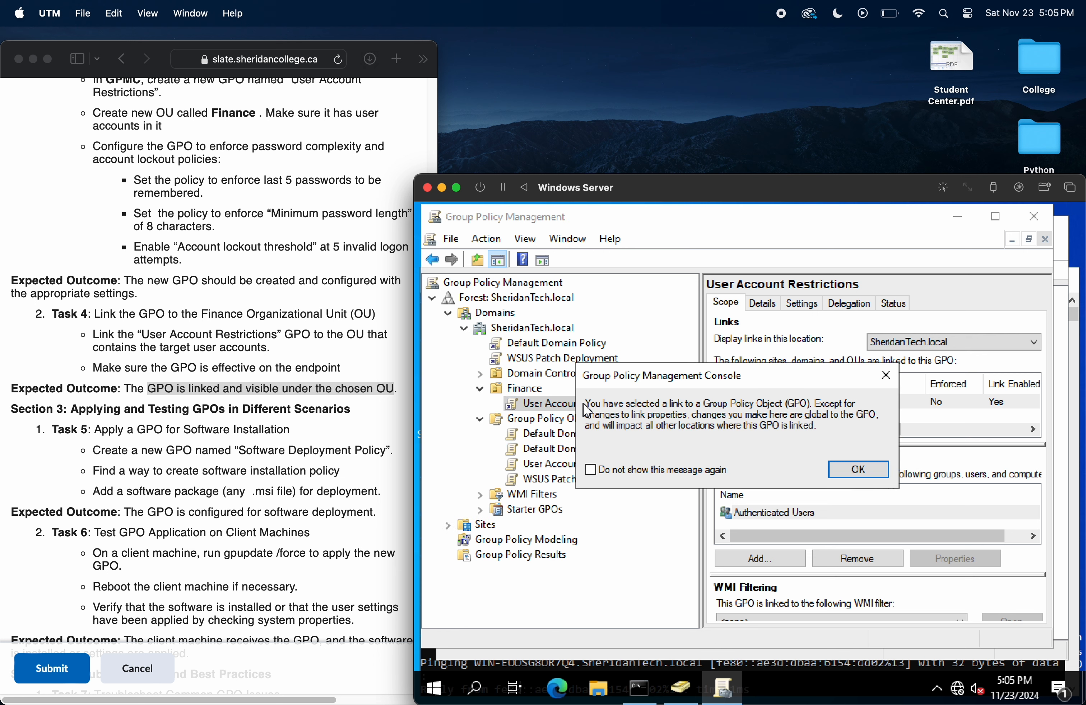
click(886, 386)
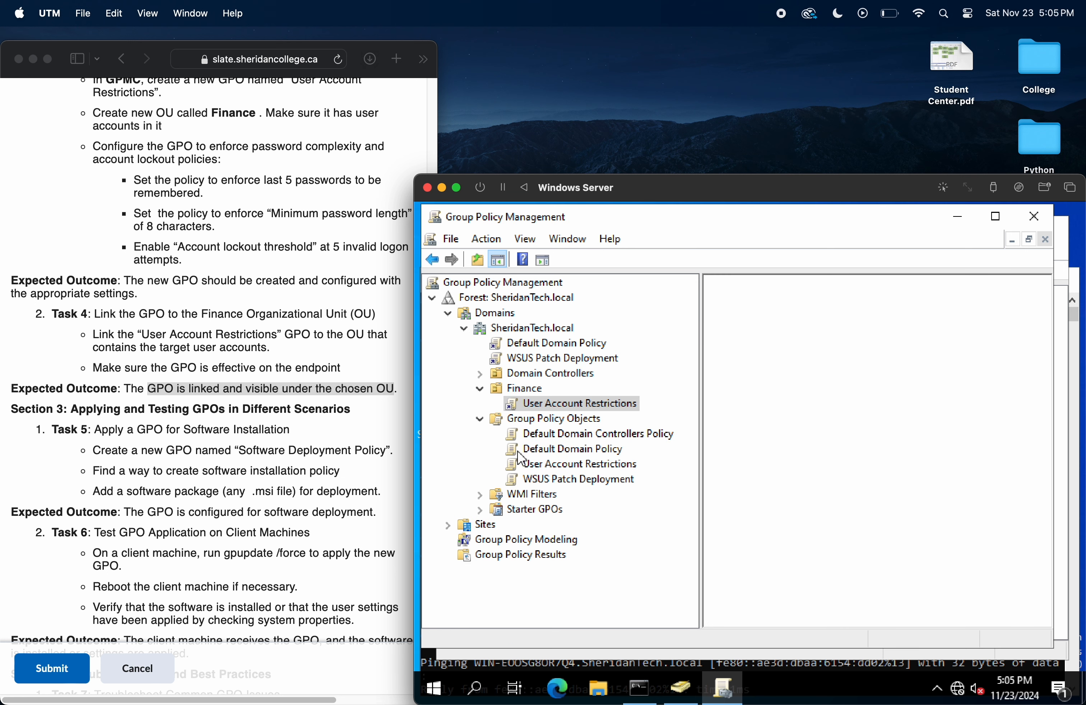
click(331, 389)
drag(405, 388, 125, 384)
click(270, 385)
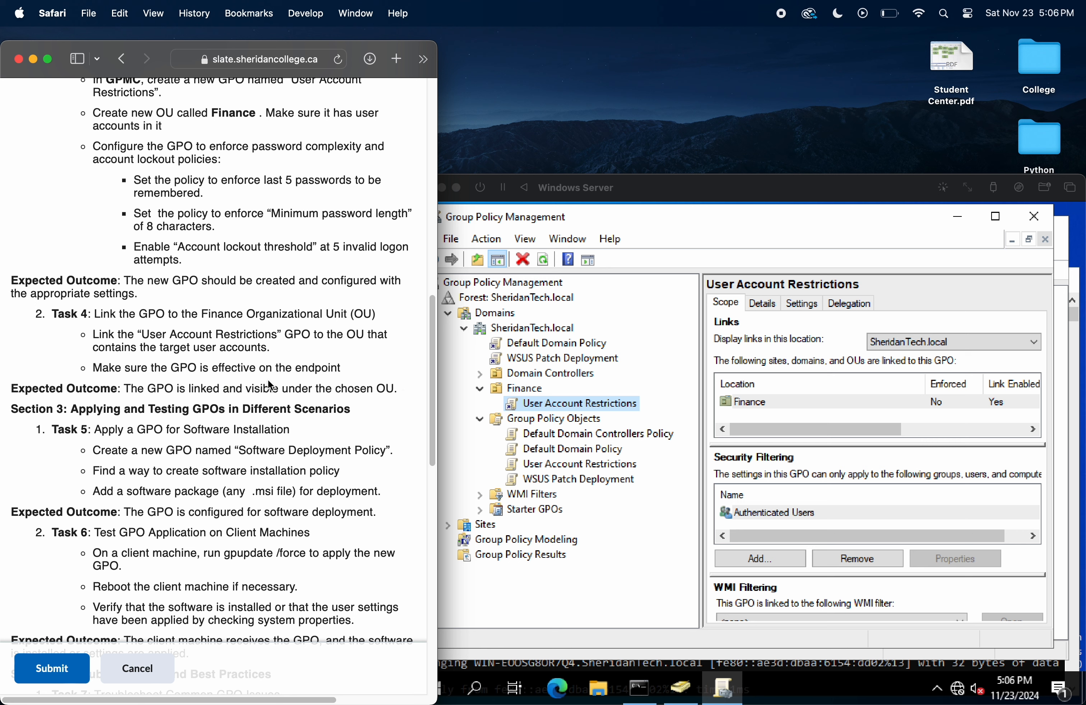
click(637, 393)
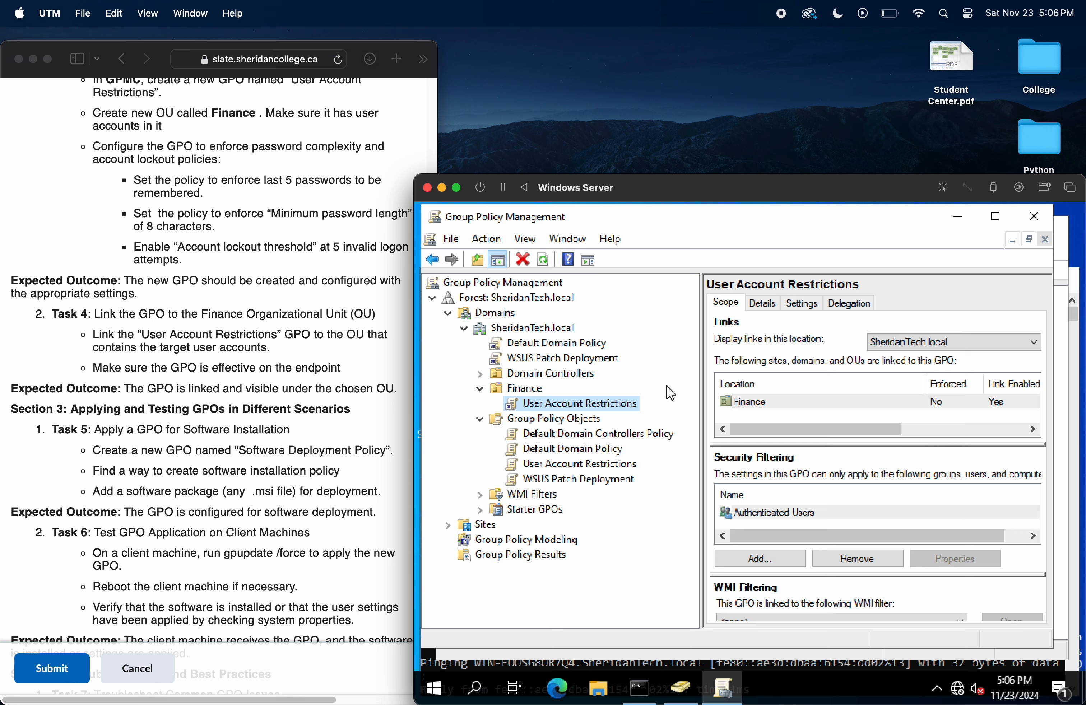
click(581, 406)
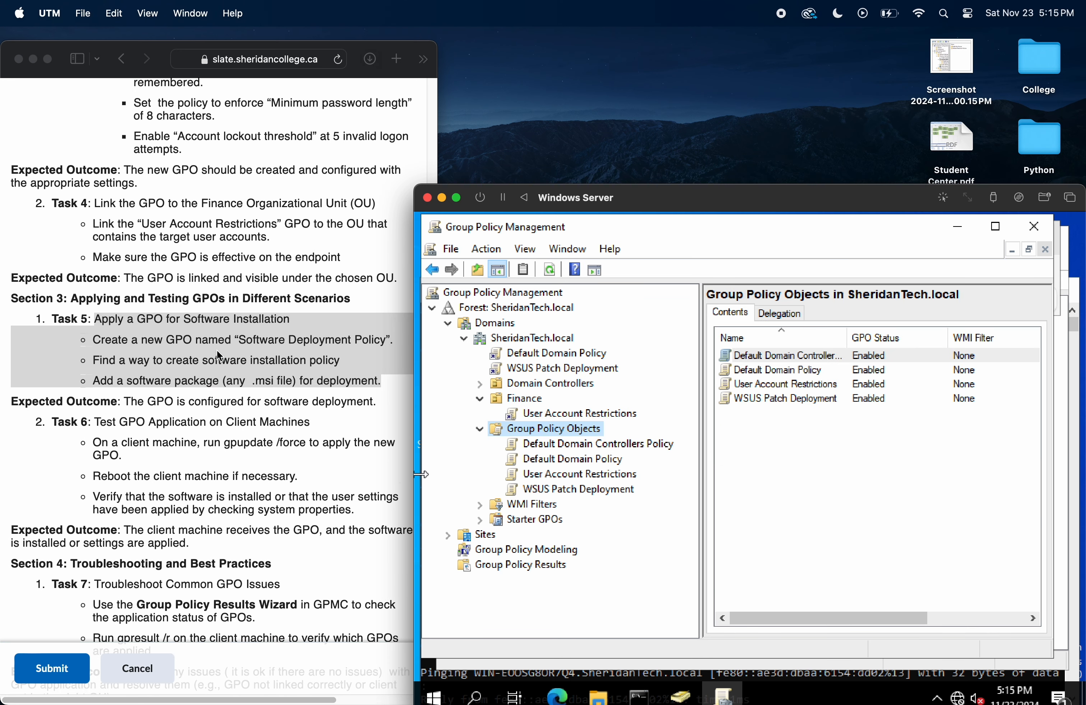
Step: Create a new GPO named "Software Deployment Policy" under Group Policy Objects, as Task 5 requires, with no source starter GPO
click(220, 357)
click(345, 341)
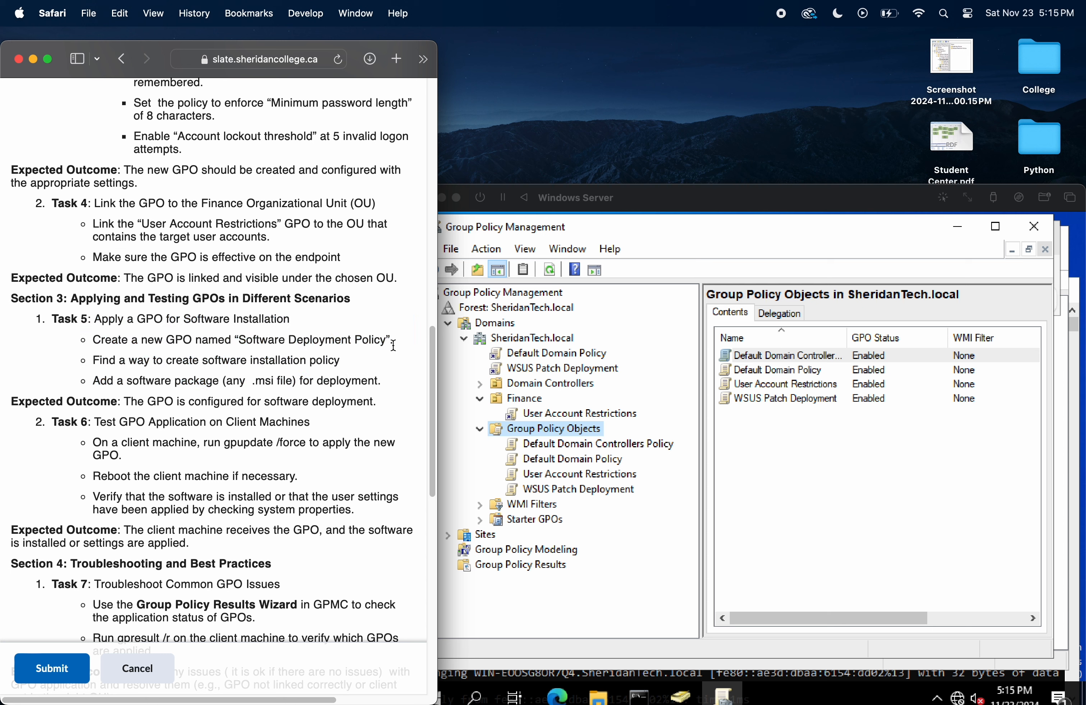
click(571, 429)
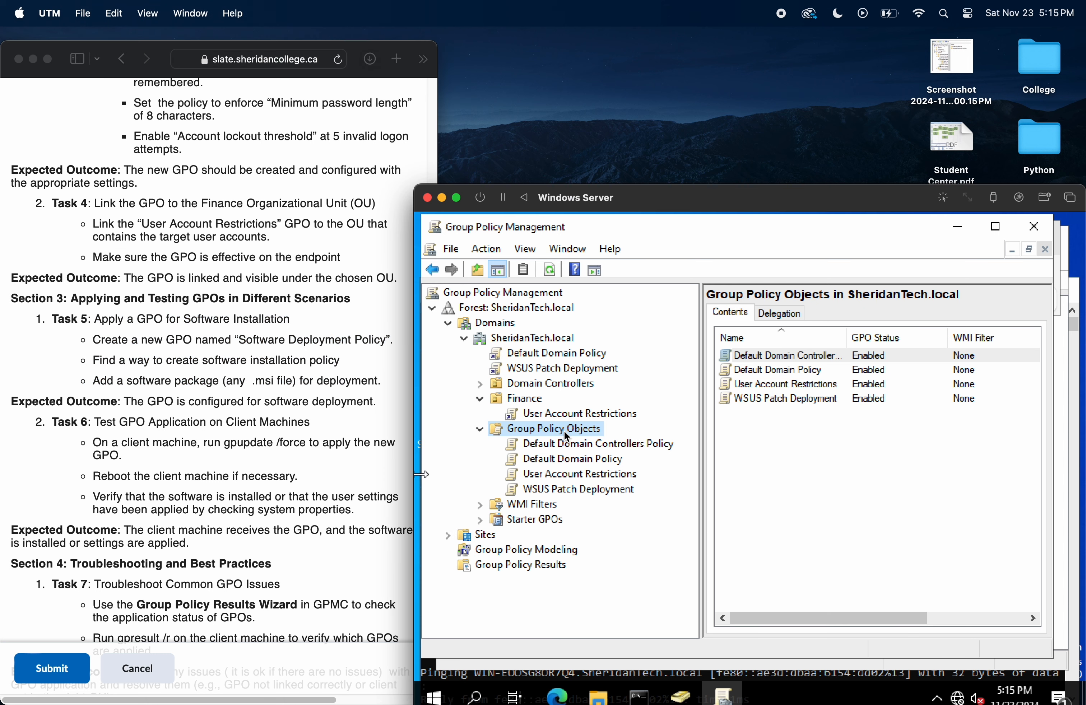
click(493, 246)
mouse_move(530, 256)
click(499, 270)
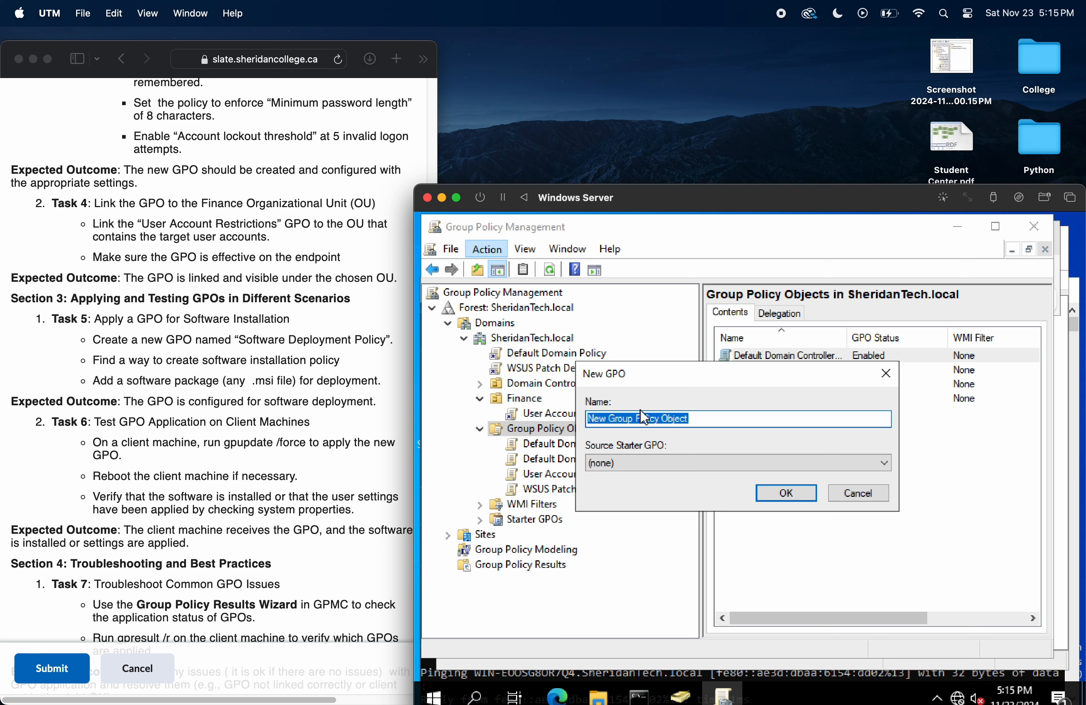
key(BackSpace)
text(Software Deployment Policy)
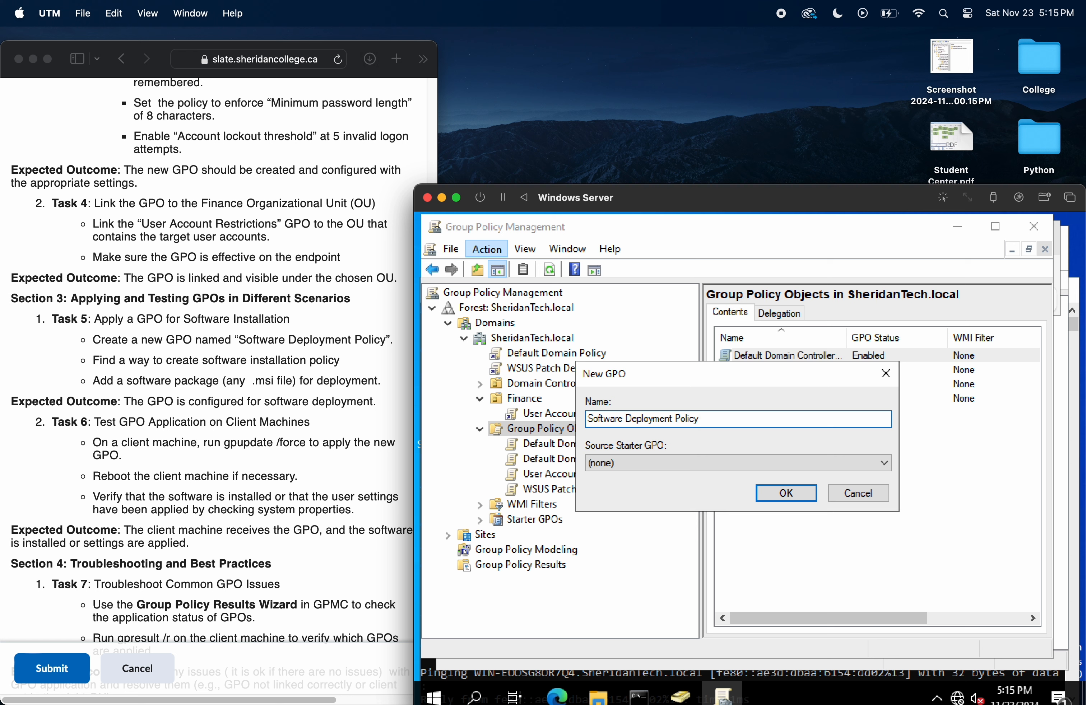
click(775, 501)
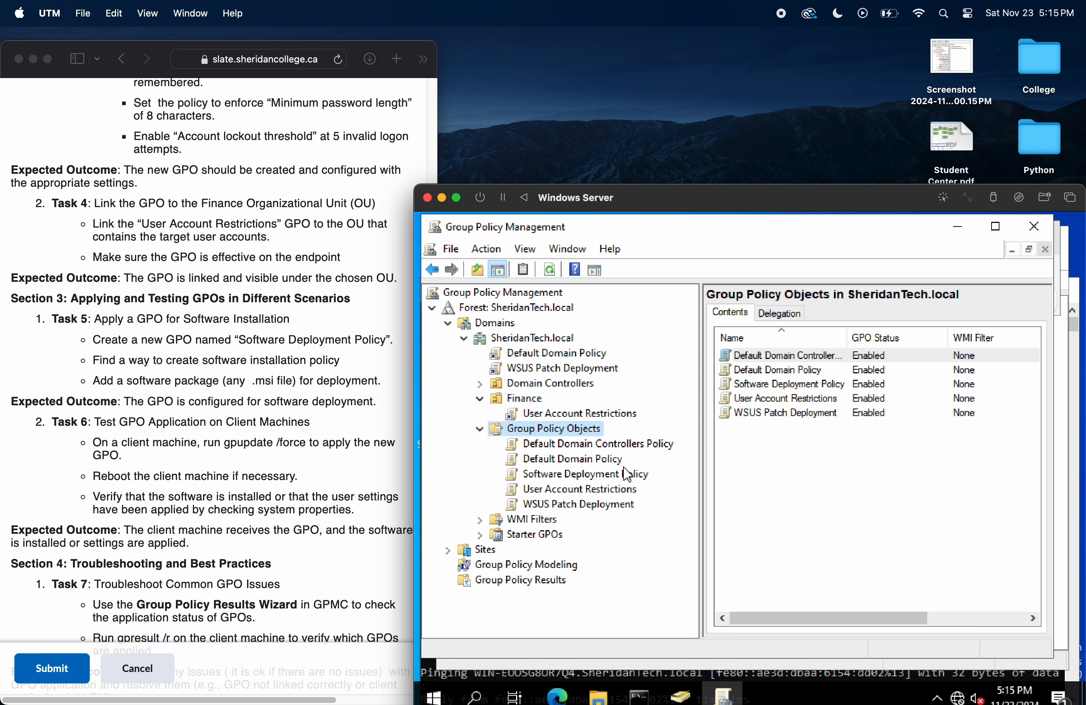
Step: Open the Software Deployment Policy GPO for editing and go to Software installation in the Computer Configuration policies' Software Settings
click(618, 476)
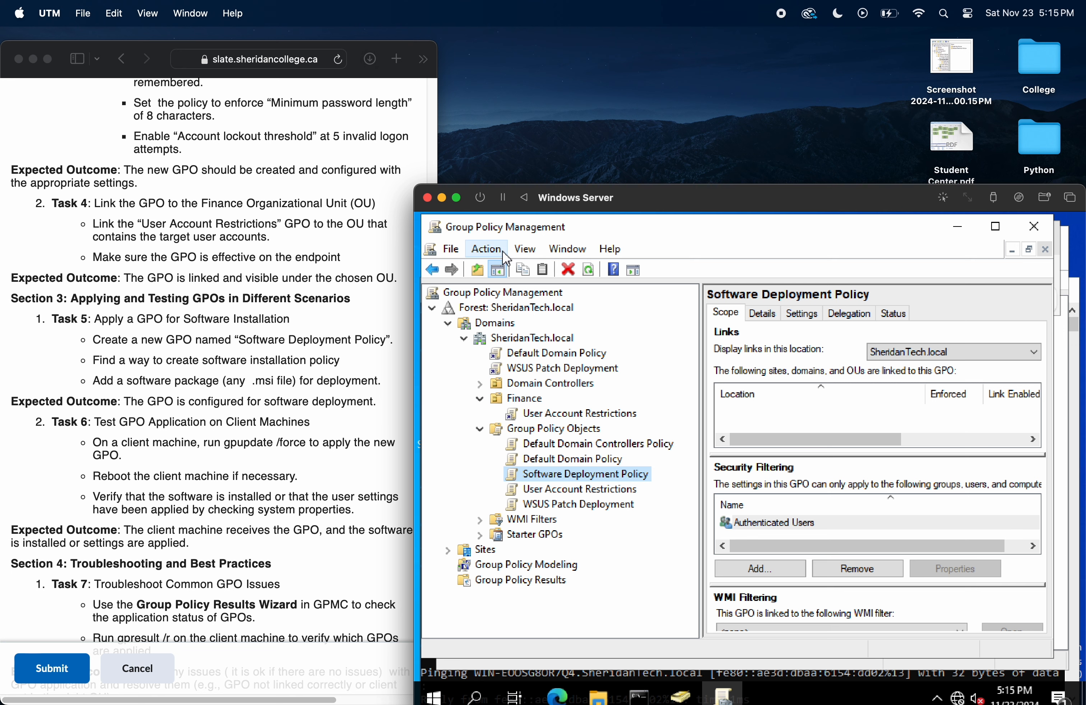
click(486, 248)
click(506, 269)
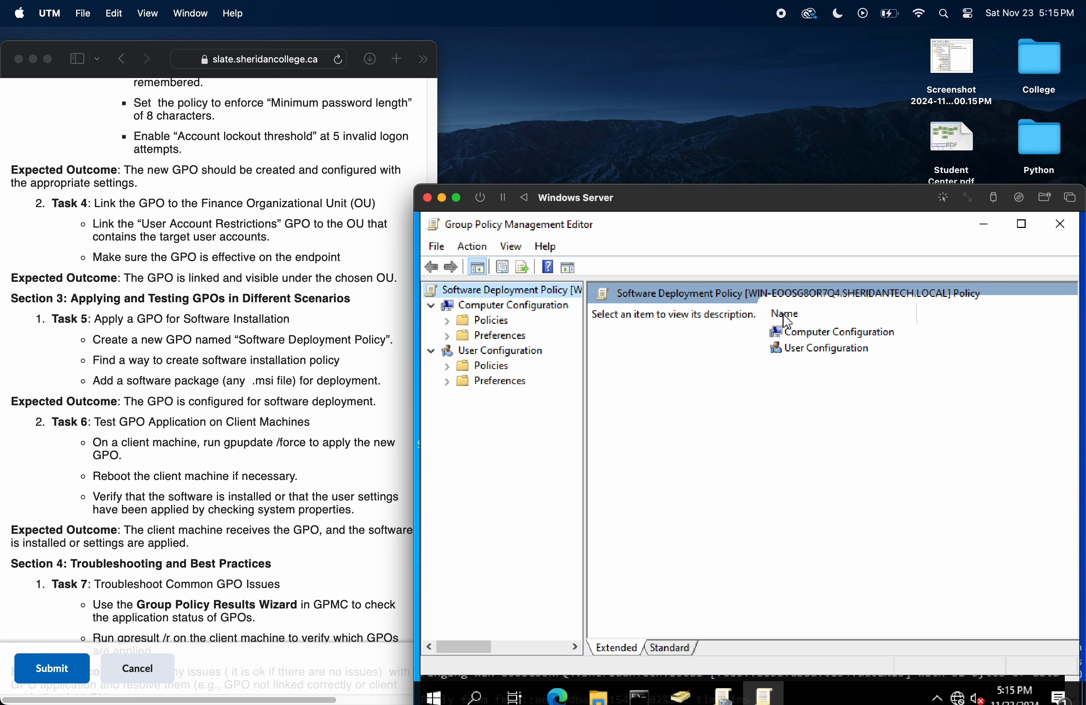
click(840, 338)
double_click(839, 334)
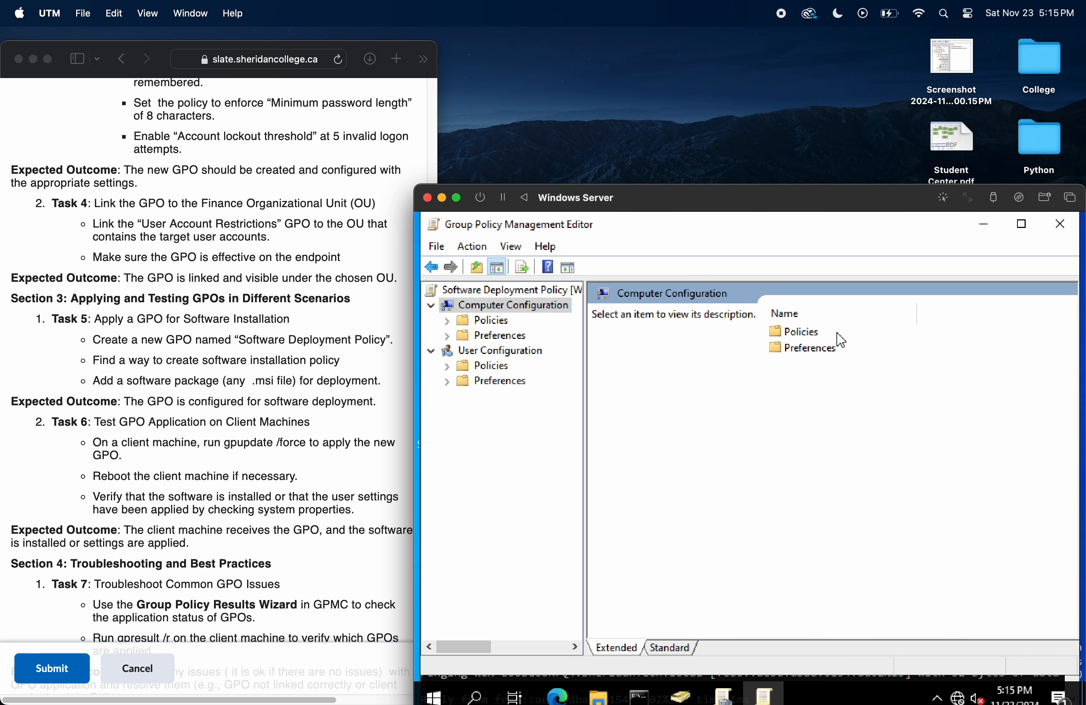
double_click(810, 338)
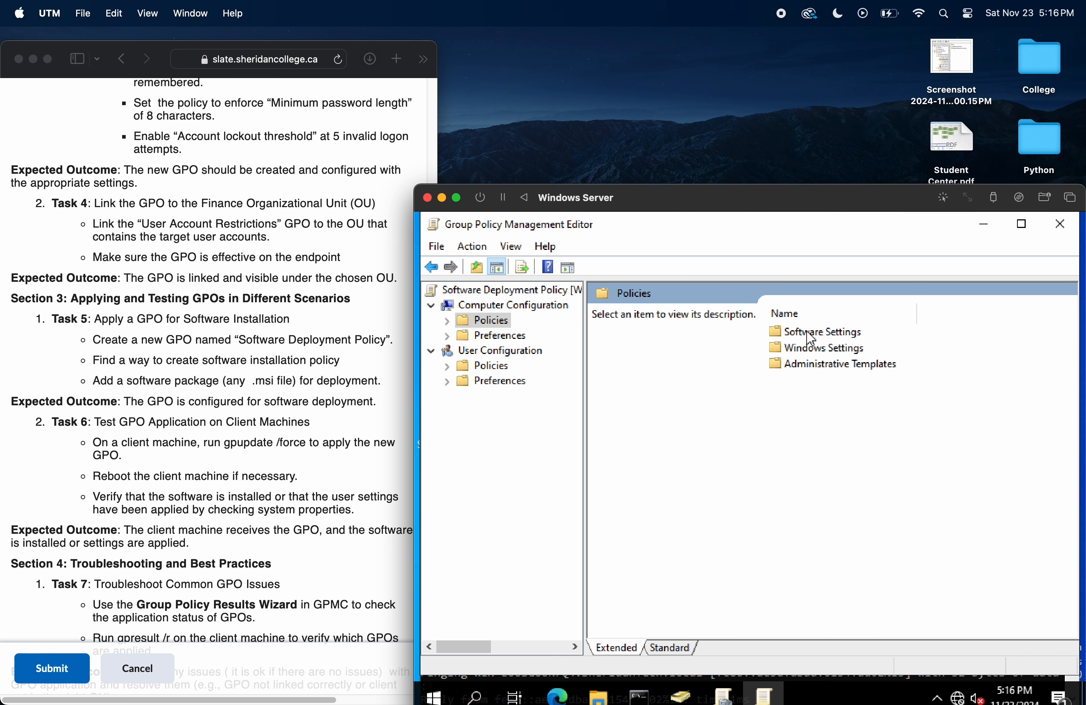
double_click(841, 337)
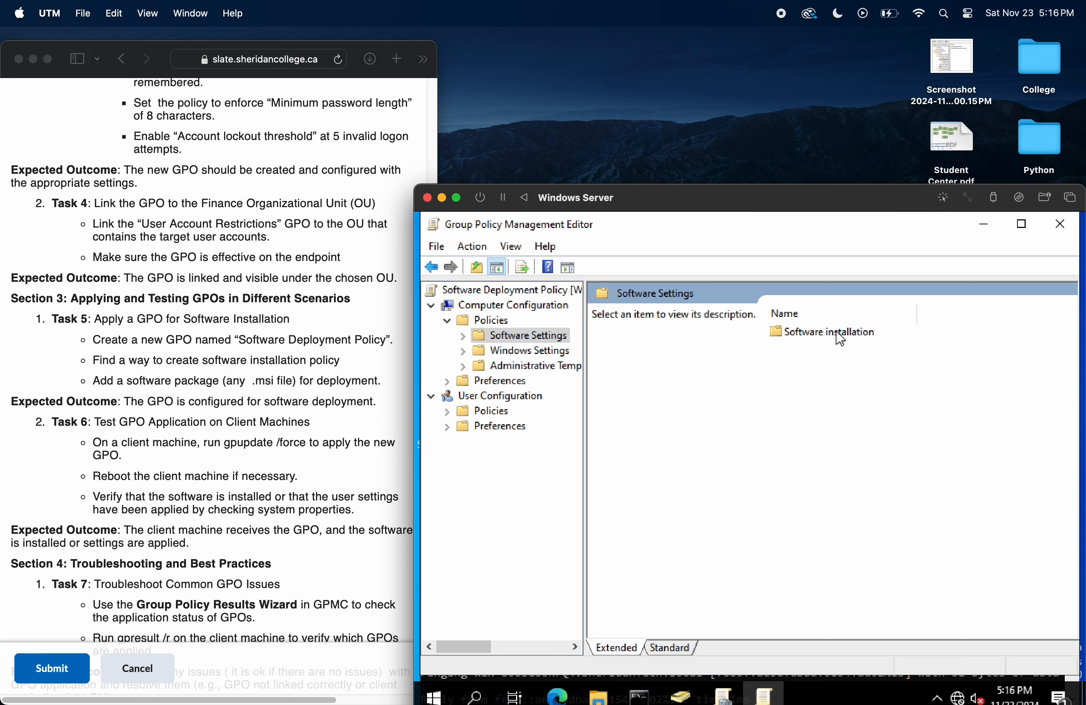
double_click(843, 338)
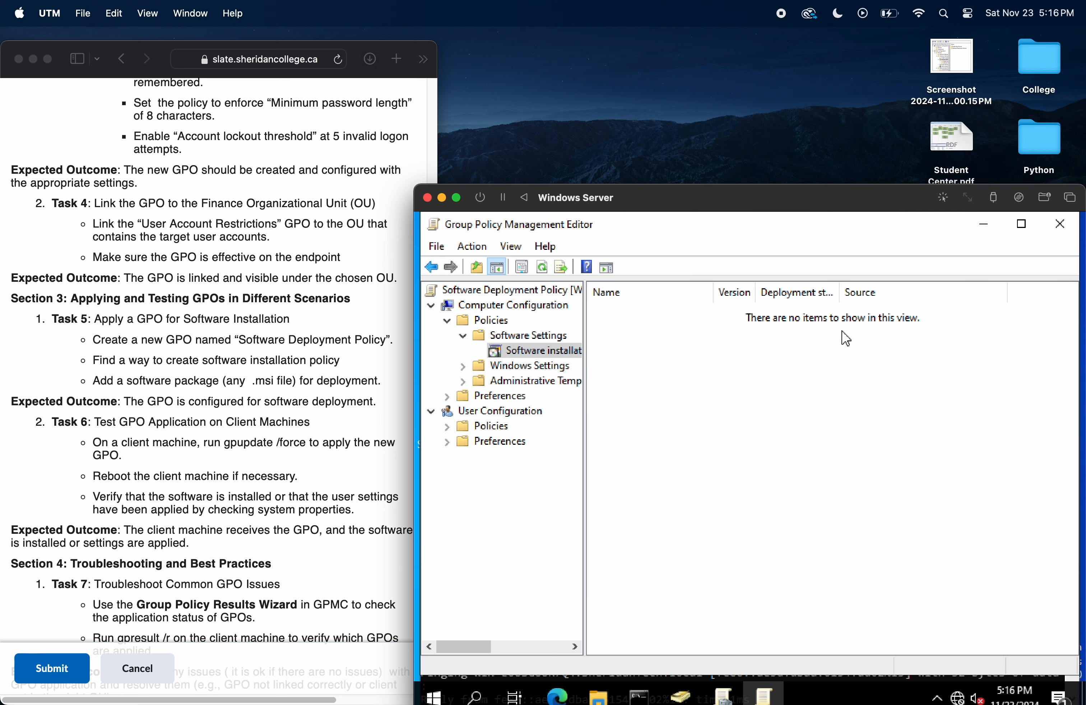
Step: Try to add the dummy.msi package from the Desktop to Software installation, using the Assigned deployment method
click(471, 250)
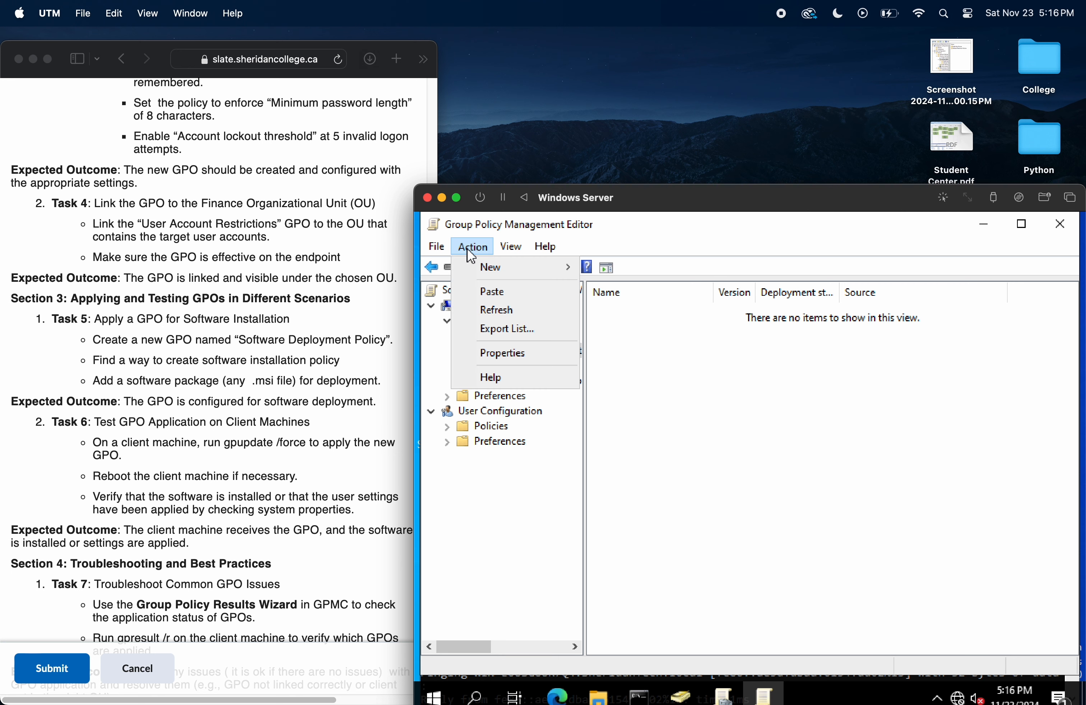
mouse_move(487, 270)
click(614, 269)
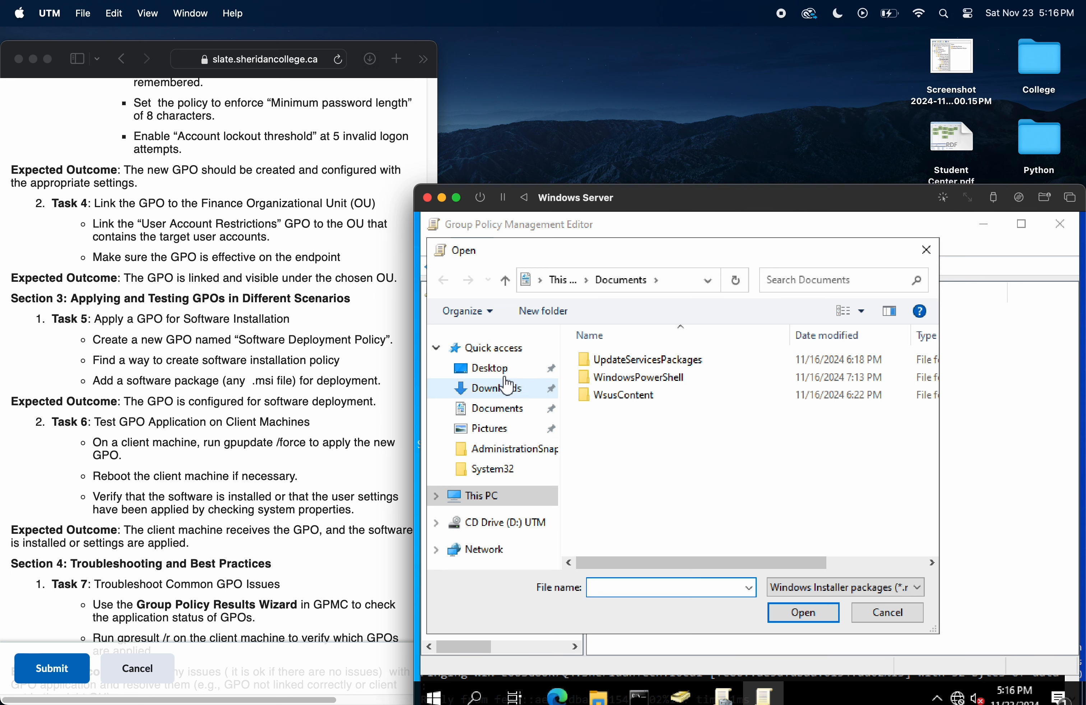
click(506, 369)
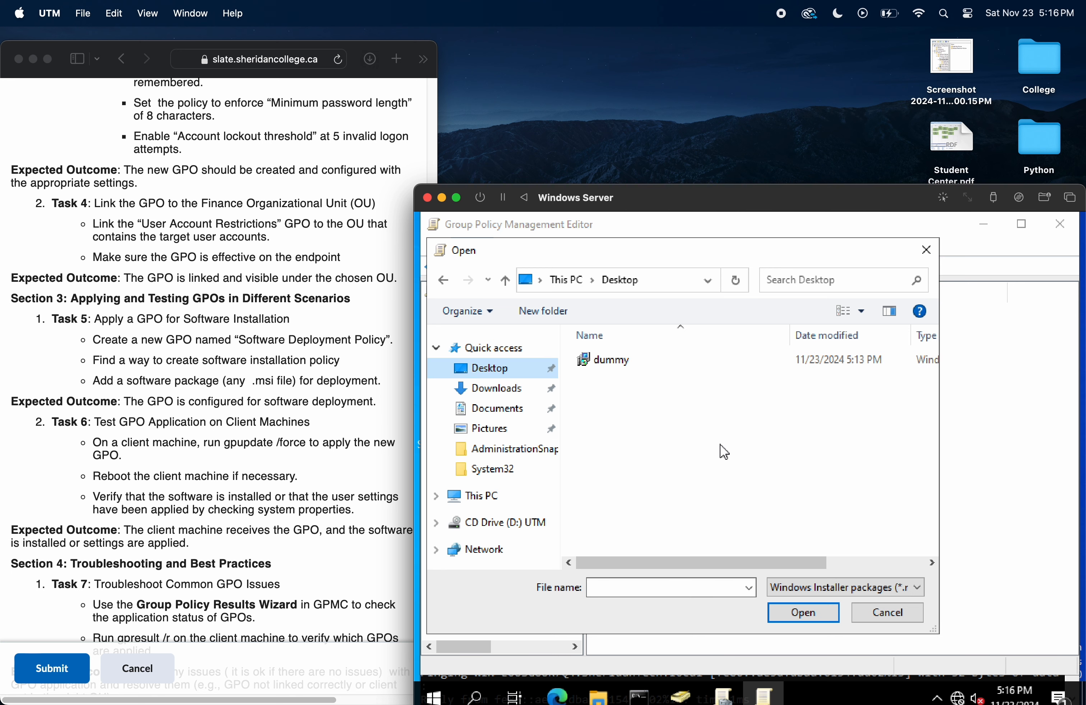
click(657, 373)
click(806, 611)
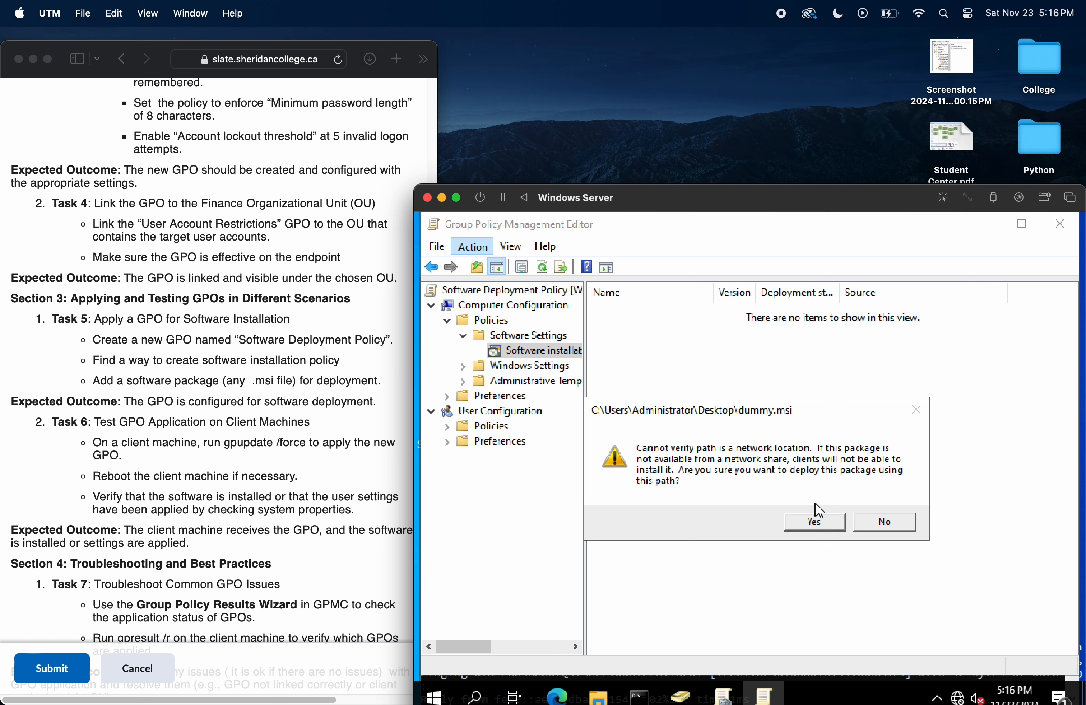
click(814, 520)
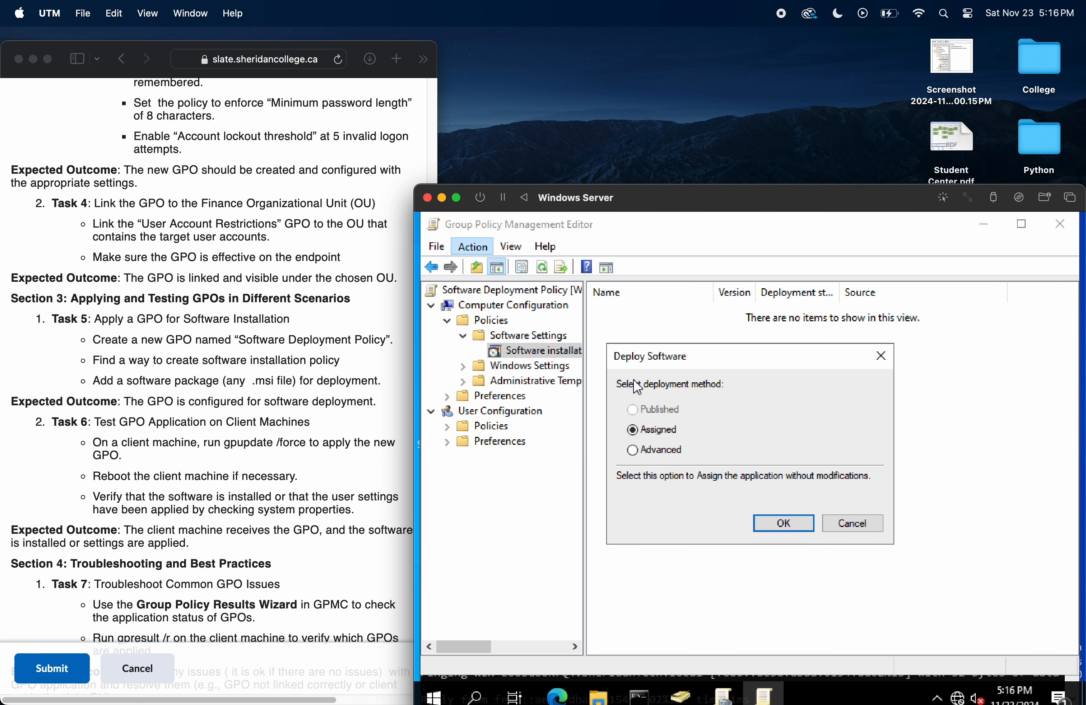
click(778, 527)
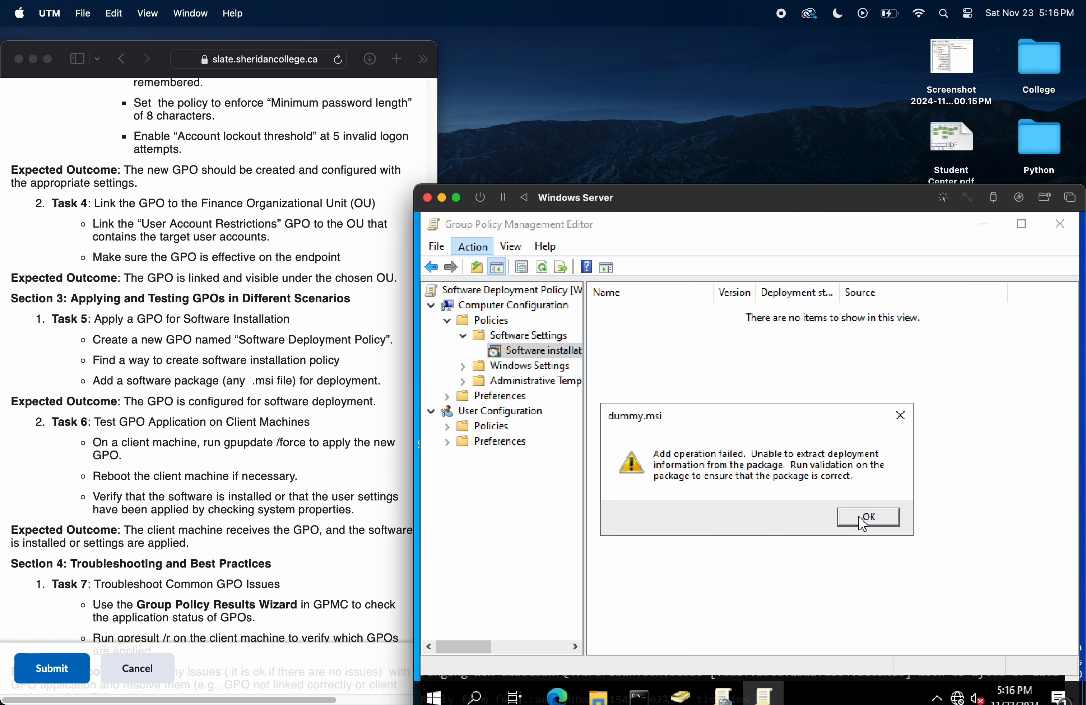
click(866, 517)
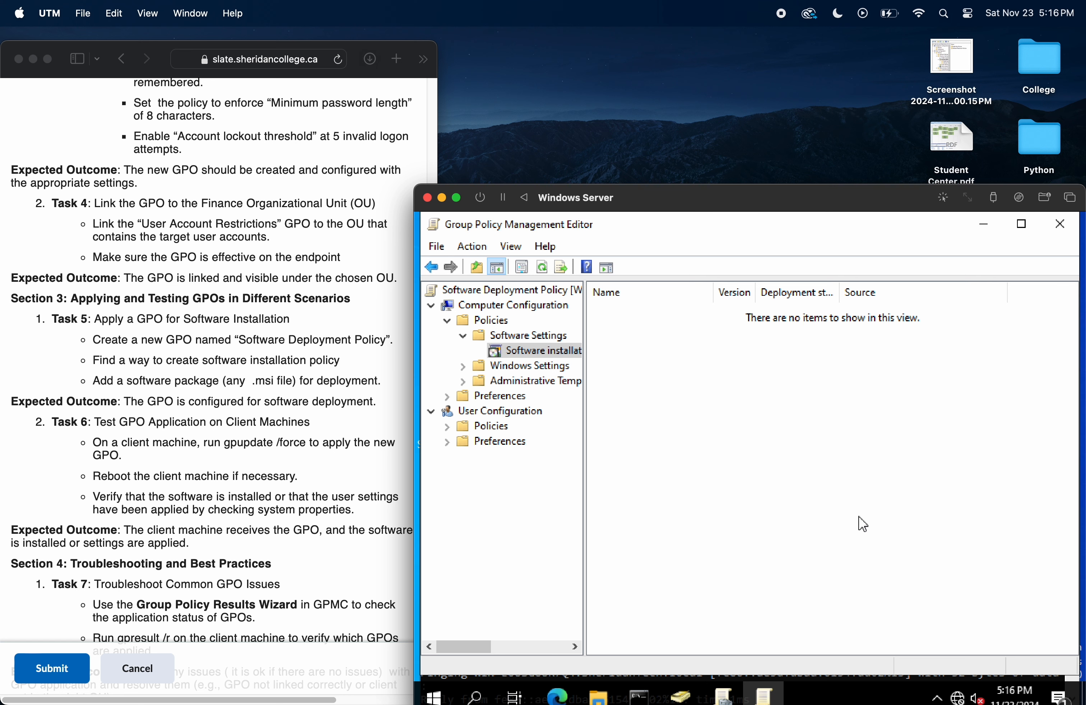
Step: Try to add the dummy.msi package to Software installation again, using the Advanced deployment method
click(485, 254)
mouse_move(522, 279)
click(605, 268)
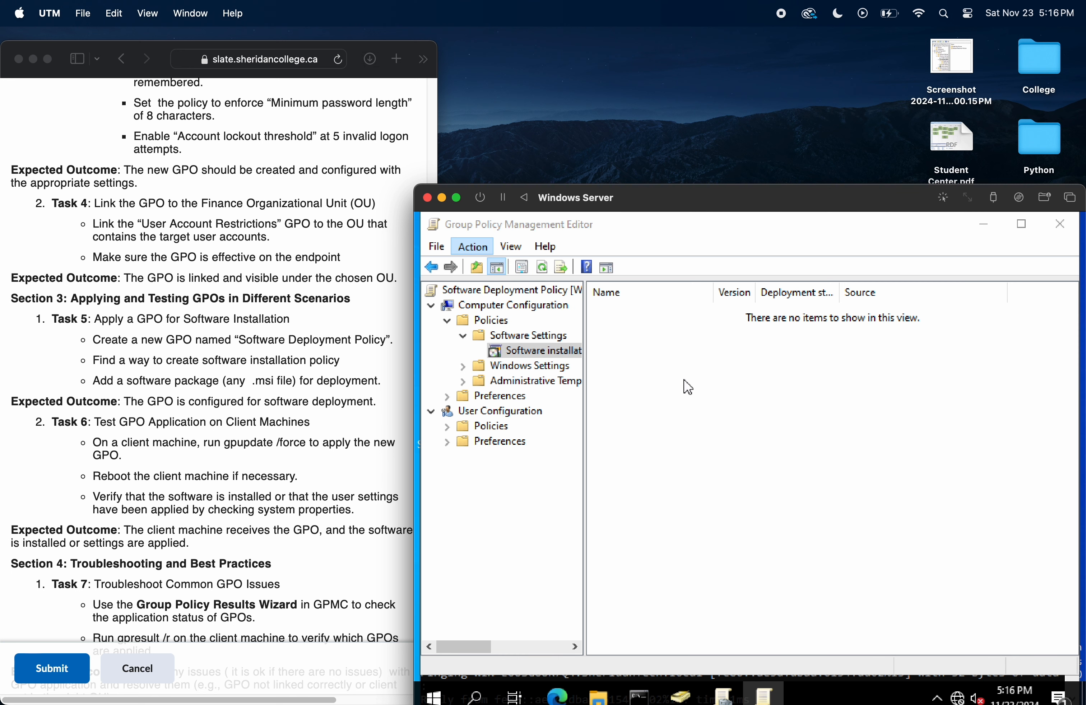
click(640, 366)
click(776, 613)
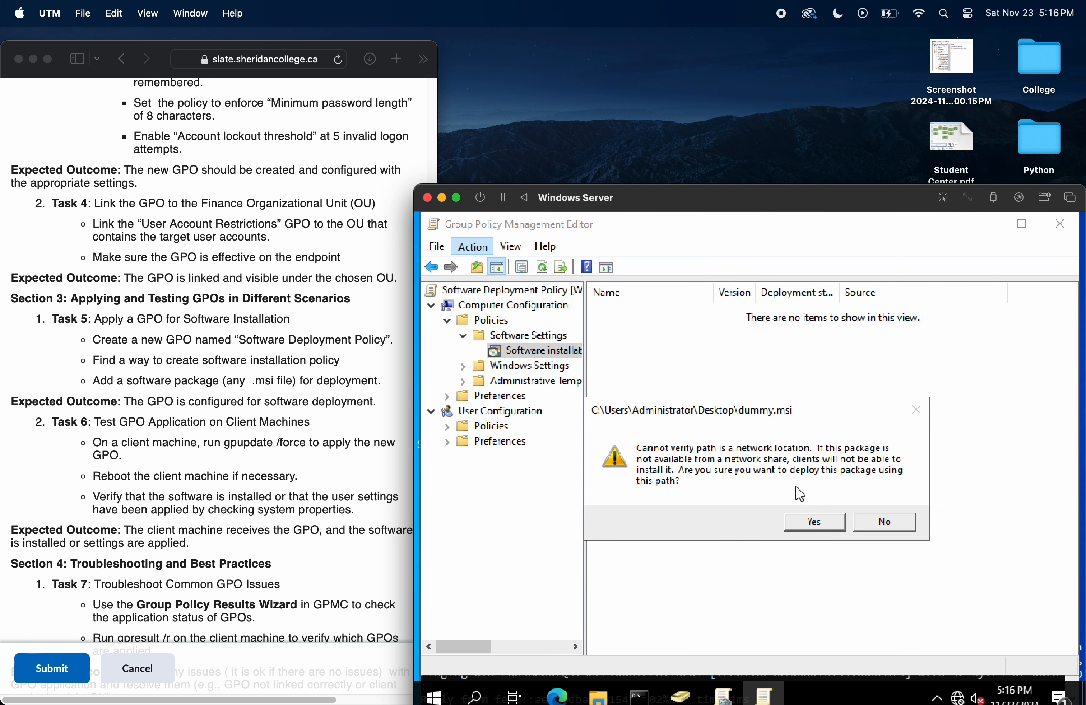
click(820, 526)
click(669, 450)
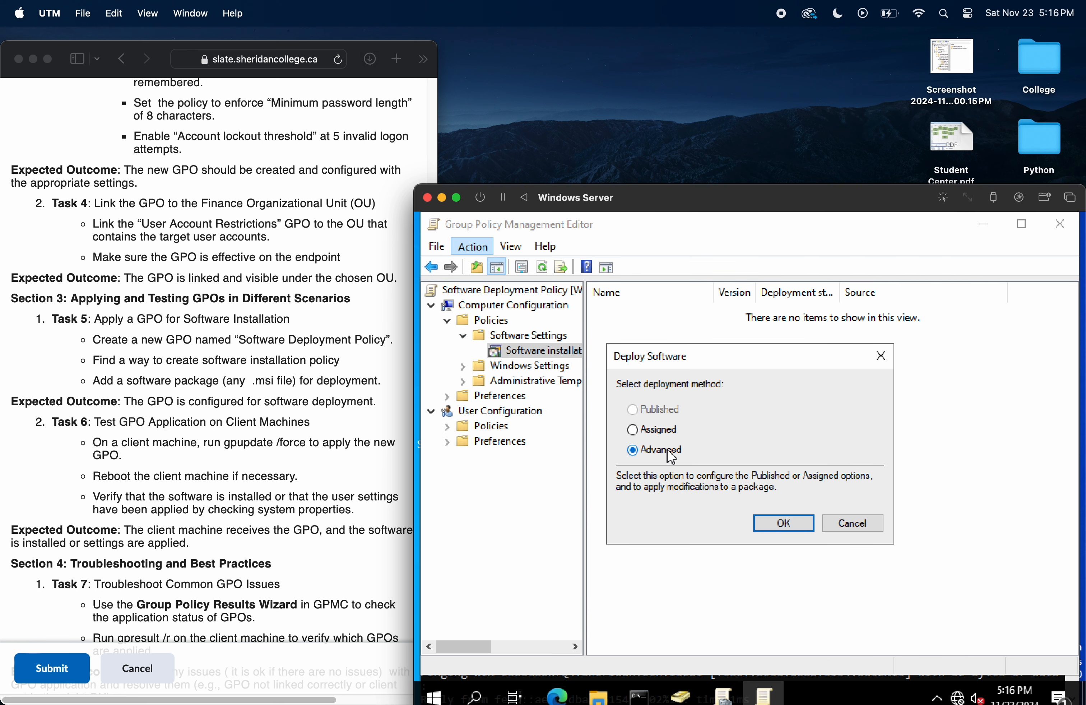
click(803, 529)
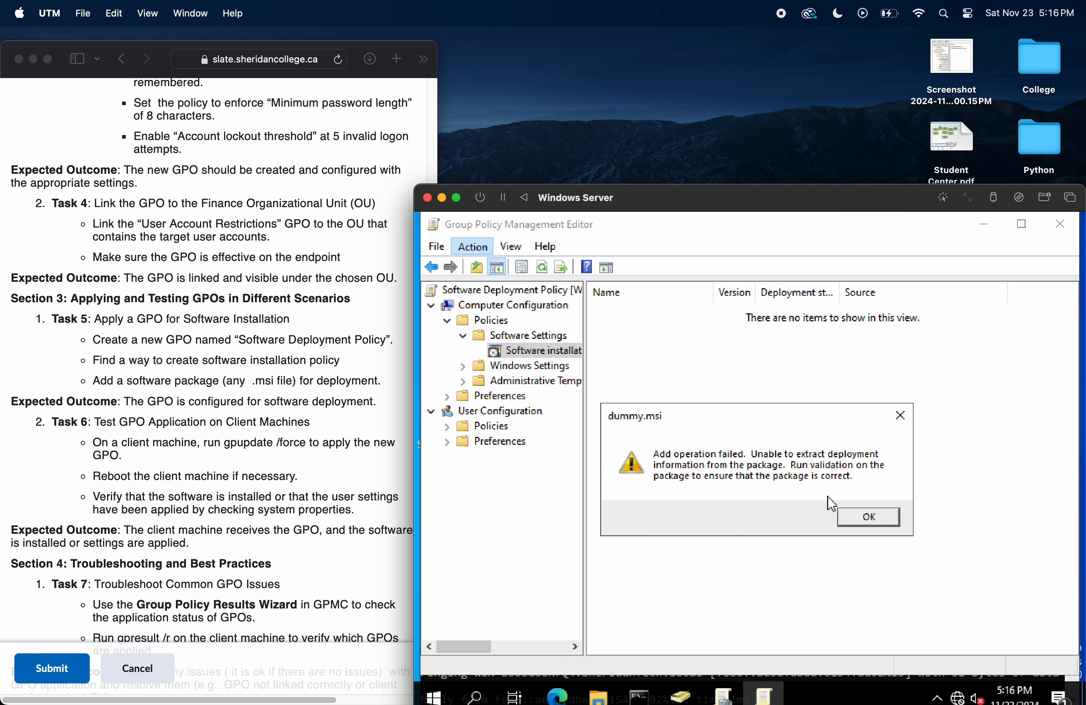
click(870, 517)
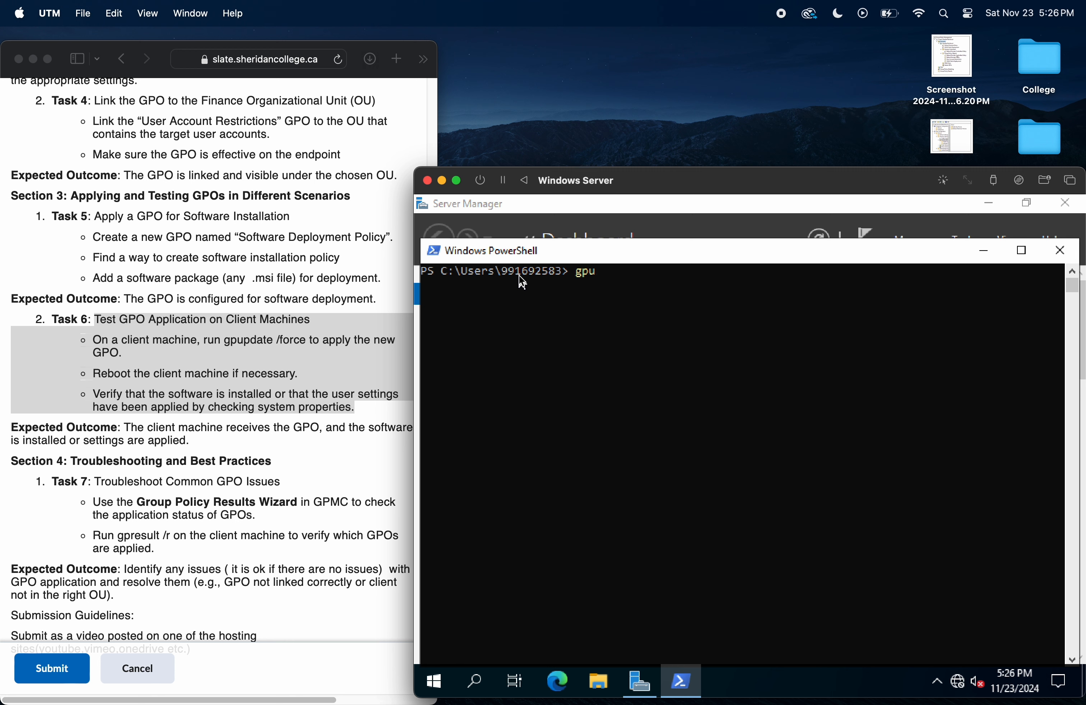
Step: Force a Group Policy refresh in Windows PowerShell with gpupdate /force
text(te /force)
key(Return)
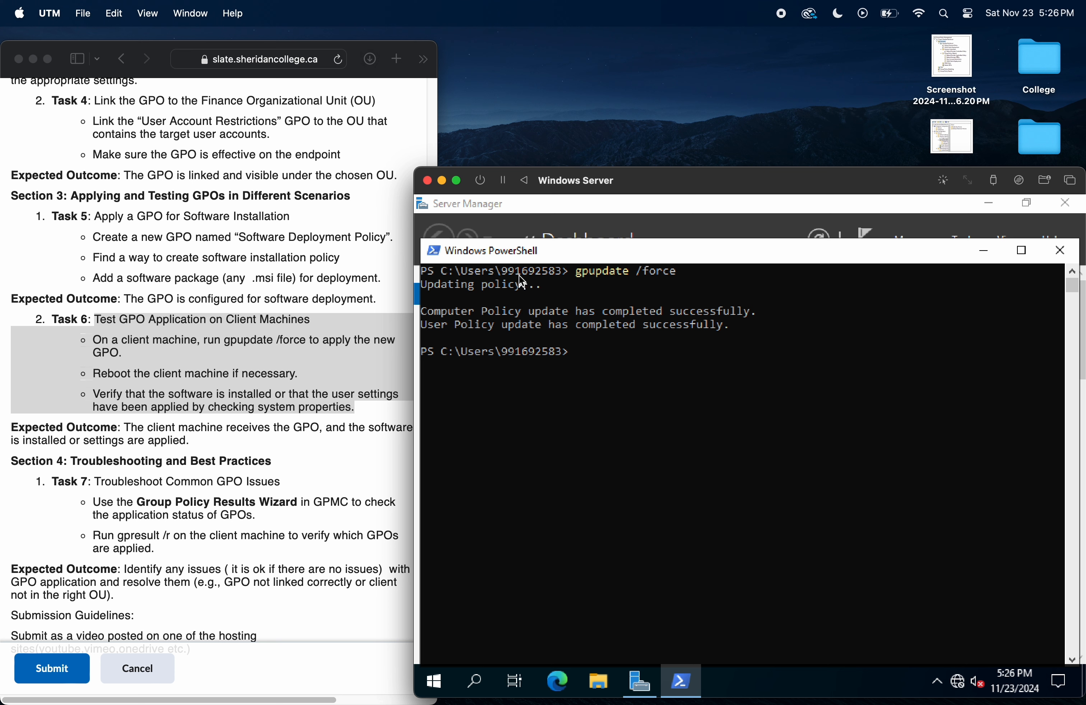
Step: List the domain password policy by running Get-ADDefaultDomainPasswordPolicy
key(Up)
key(Up)
key(Up)
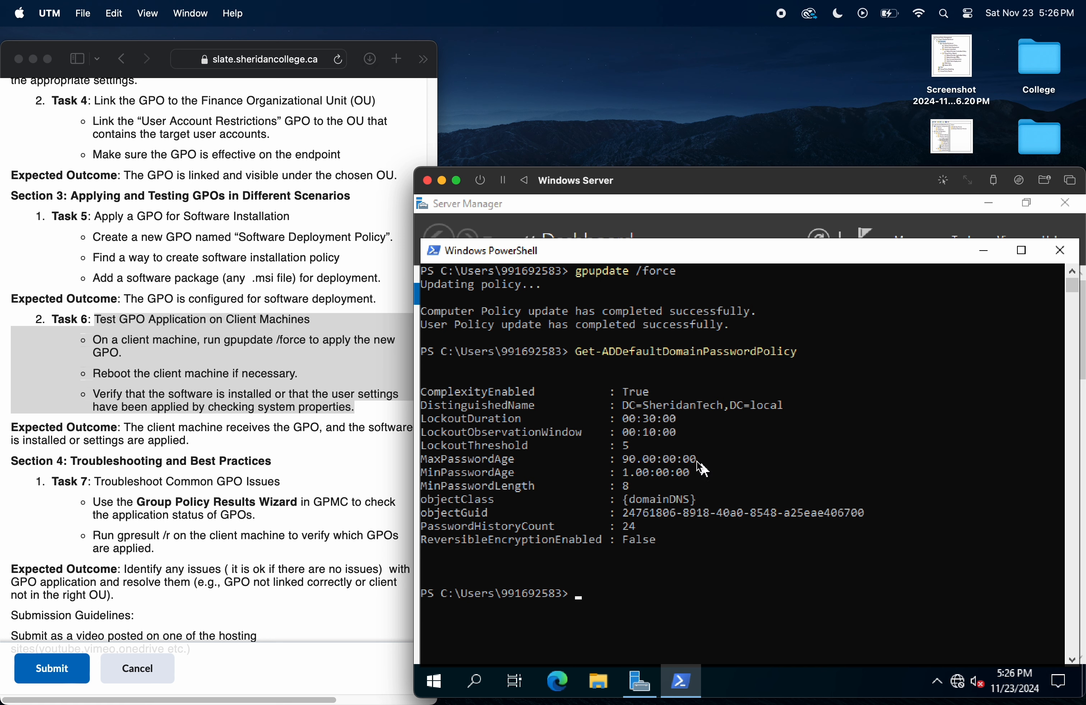
Step: Find the Task 3 password requirements in the lab instructions and highlight the password history one
scroll(219, 325, up, 4)
scroll(220, 325, up, 12)
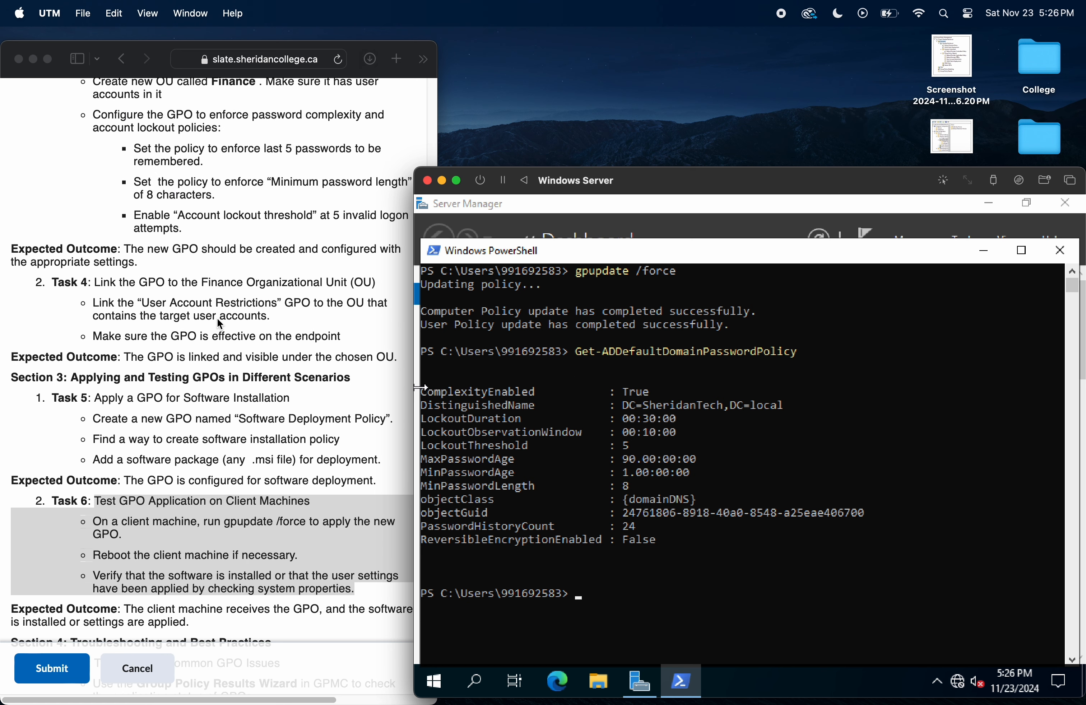
scroll(177, 397, up, 1)
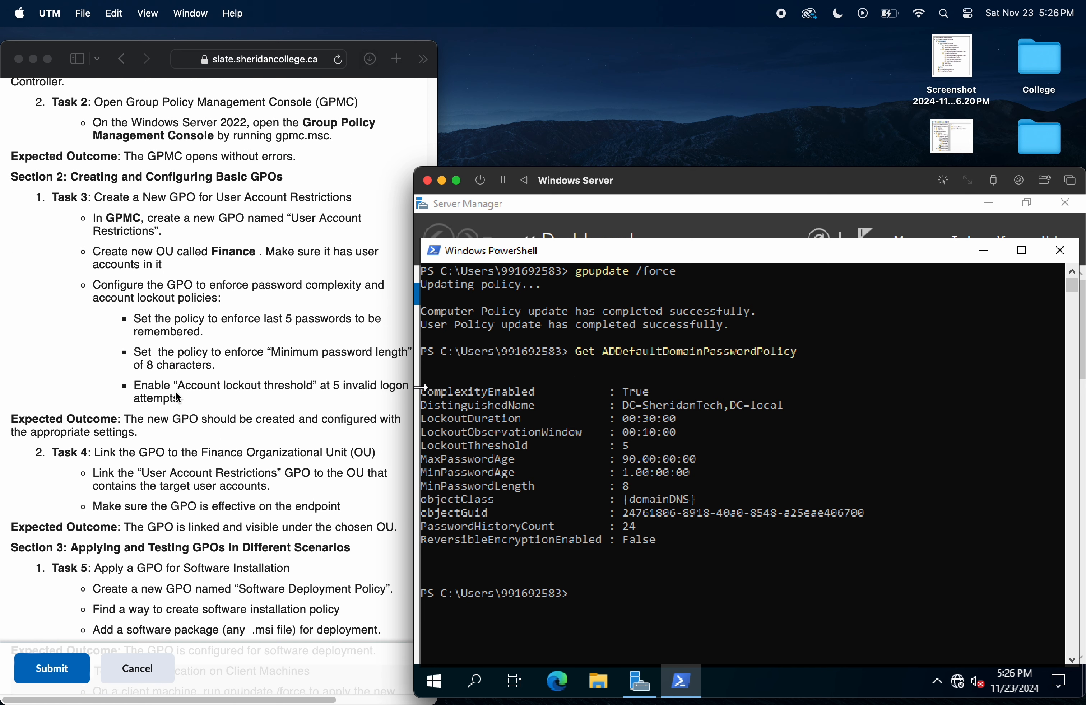
scroll(178, 396, down, 4)
click(250, 271)
click(296, 236)
drag(280, 223, 372, 238)
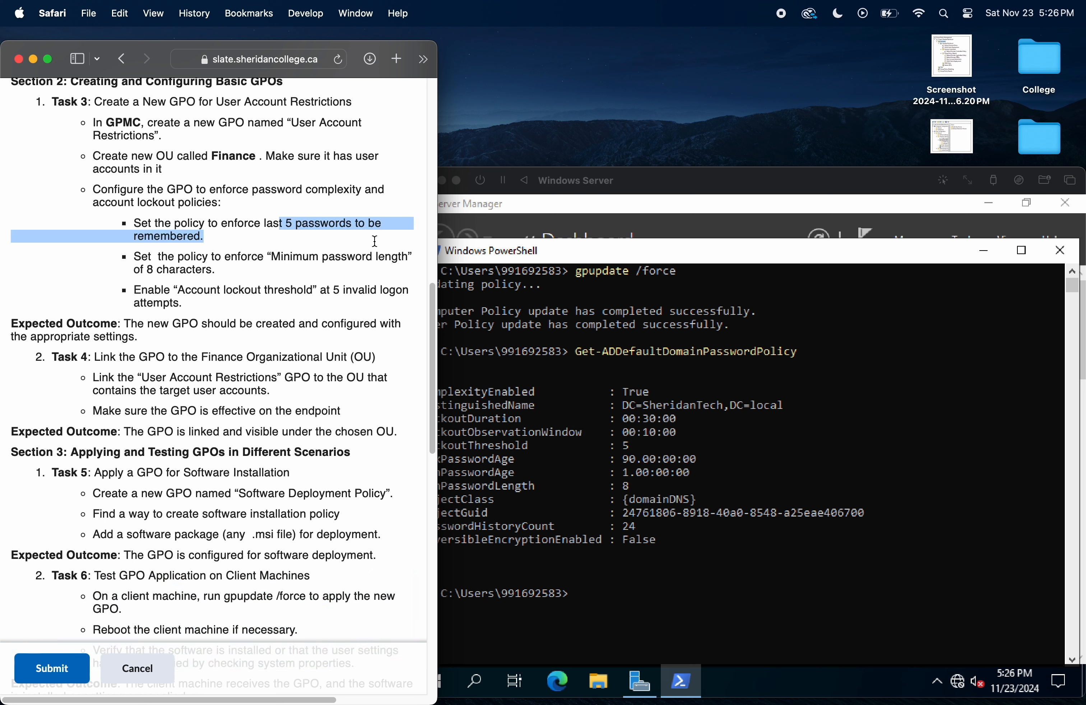
Step: Compare the minimum password length requirement in the lab instructions with MinPasswordLength in the PowerShell output
click(271, 303)
triple_click(223, 274)
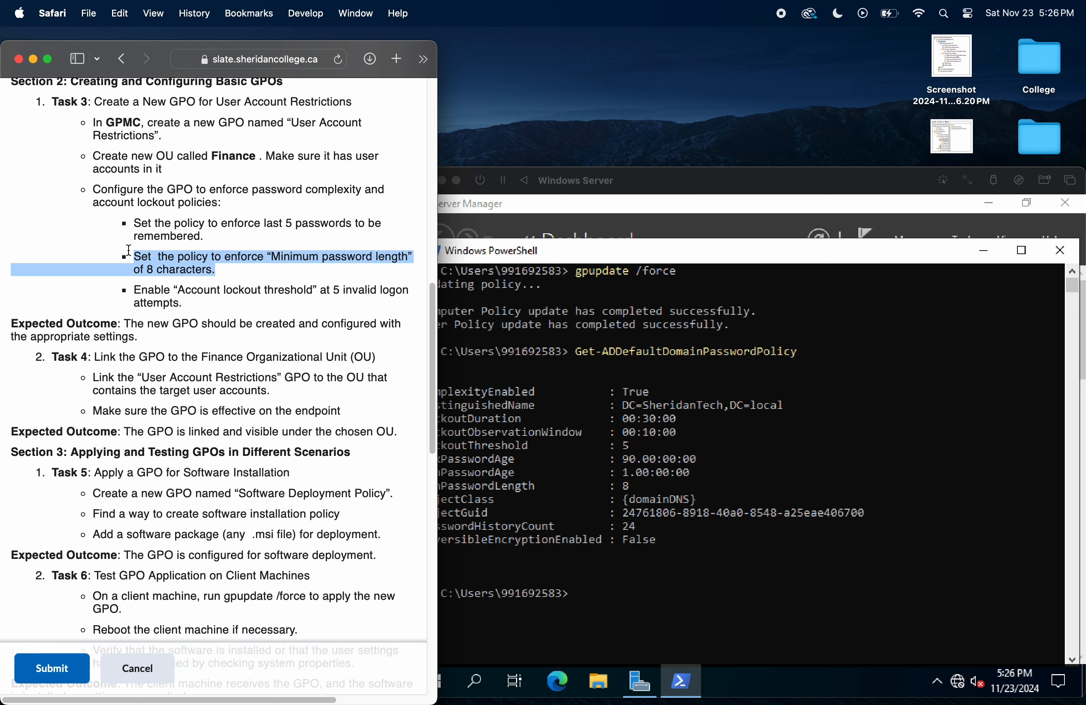
click(595, 424)
drag(631, 487, 421, 474)
Step: Compare the account lockout threshold requirement in the lab instructions with LockoutThreshold in the PowerShell output
click(293, 313)
drag(214, 304, 140, 292)
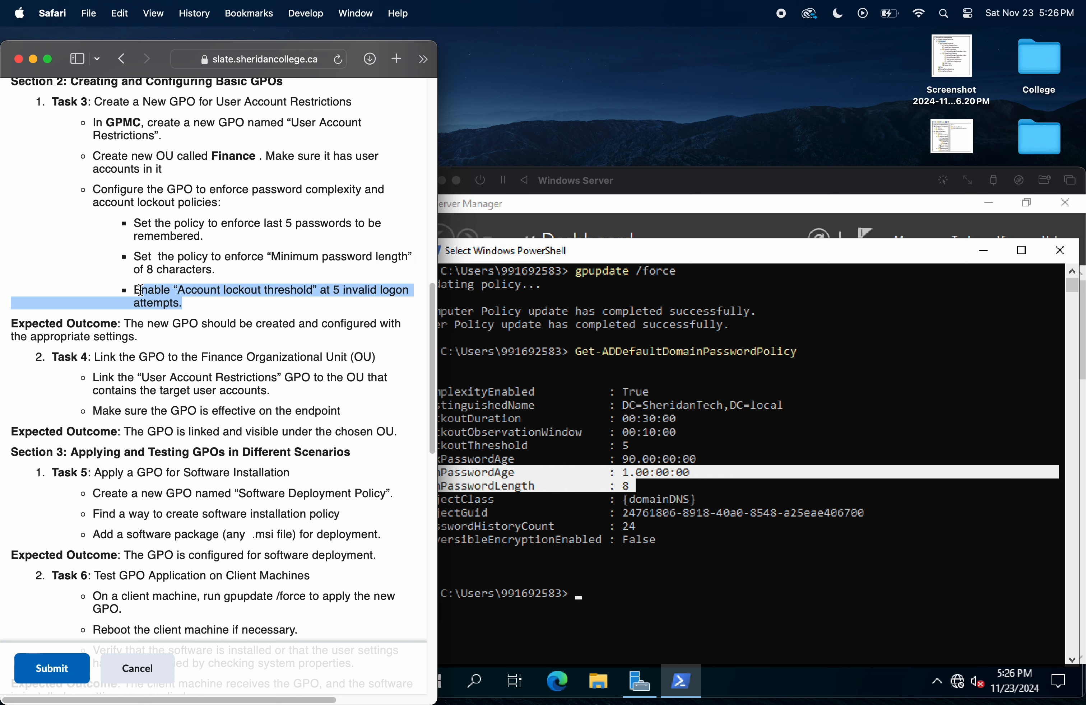
click(733, 443)
drag(631, 444, 420, 447)
click(713, 451)
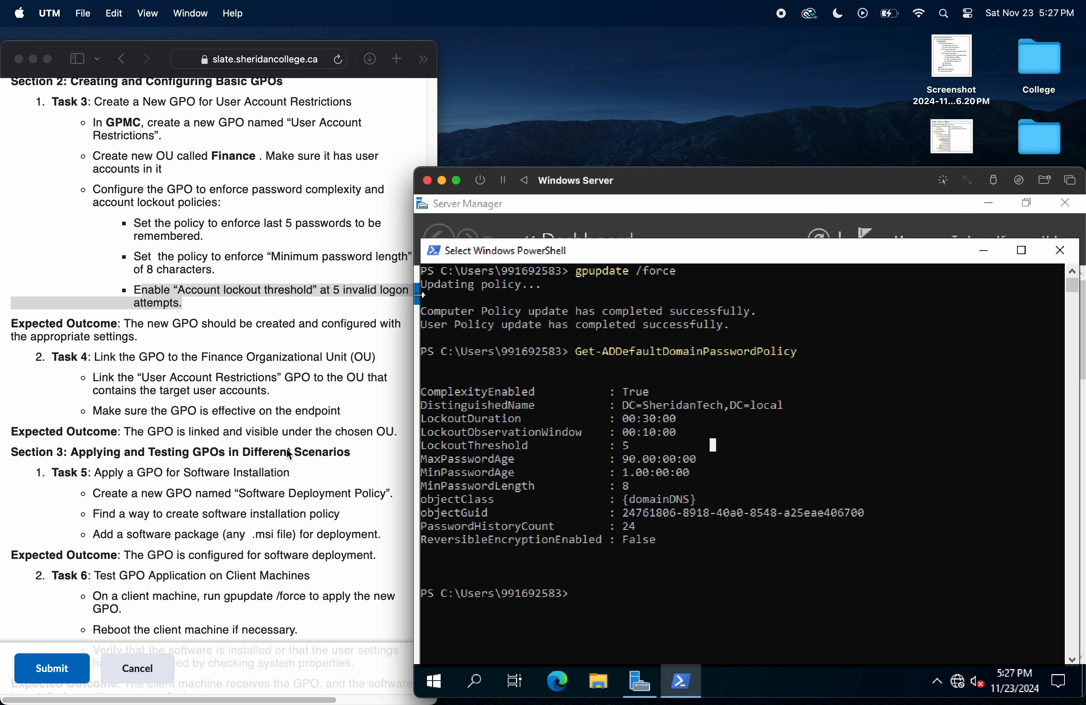
Step: Review Tasks 5 and 6 in the lab instructions and highlight the Task 6 steps for testing GPO application on client machines
scroll(289, 454, down, 5)
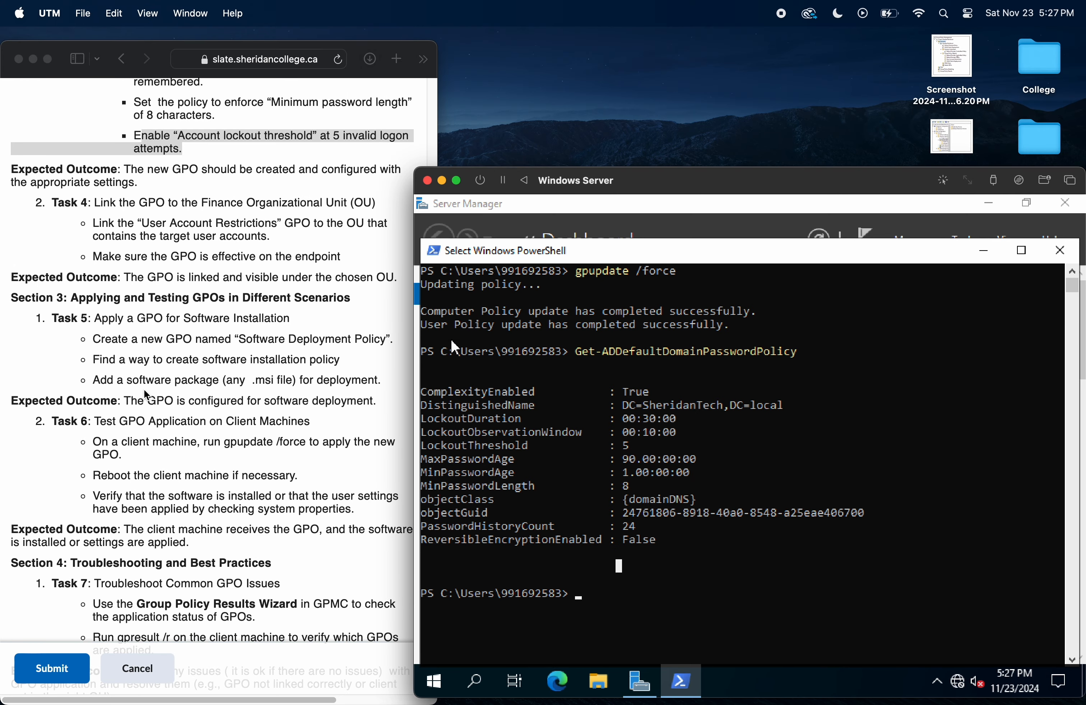
click(158, 386)
click(380, 406)
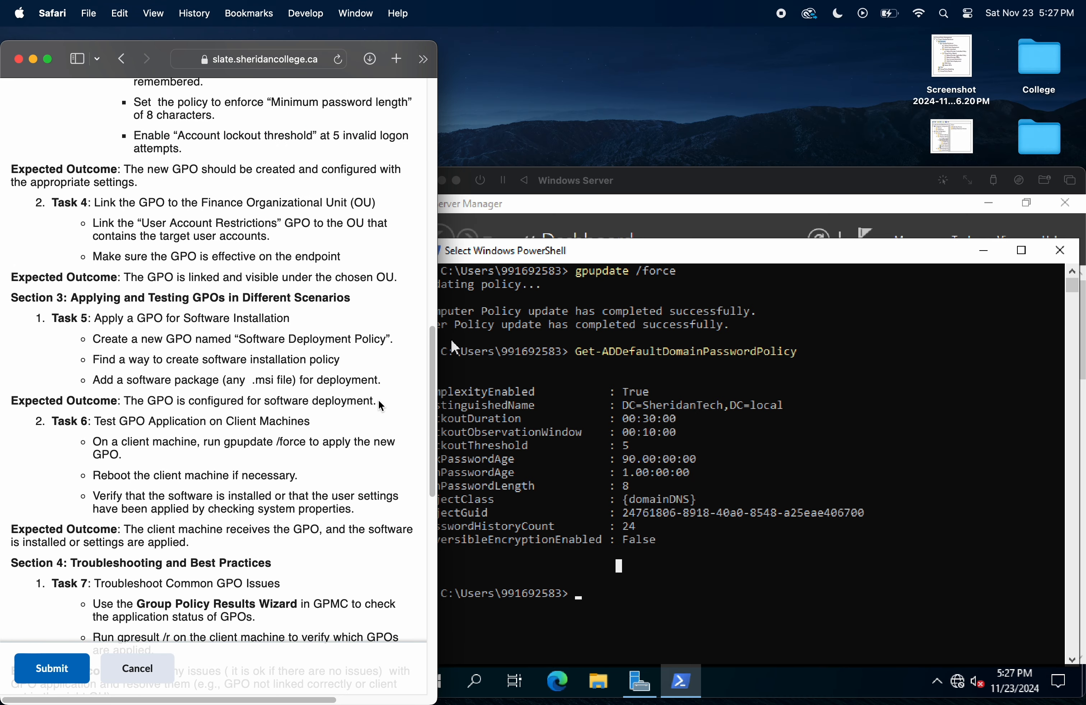
scroll(243, 523, down, 4)
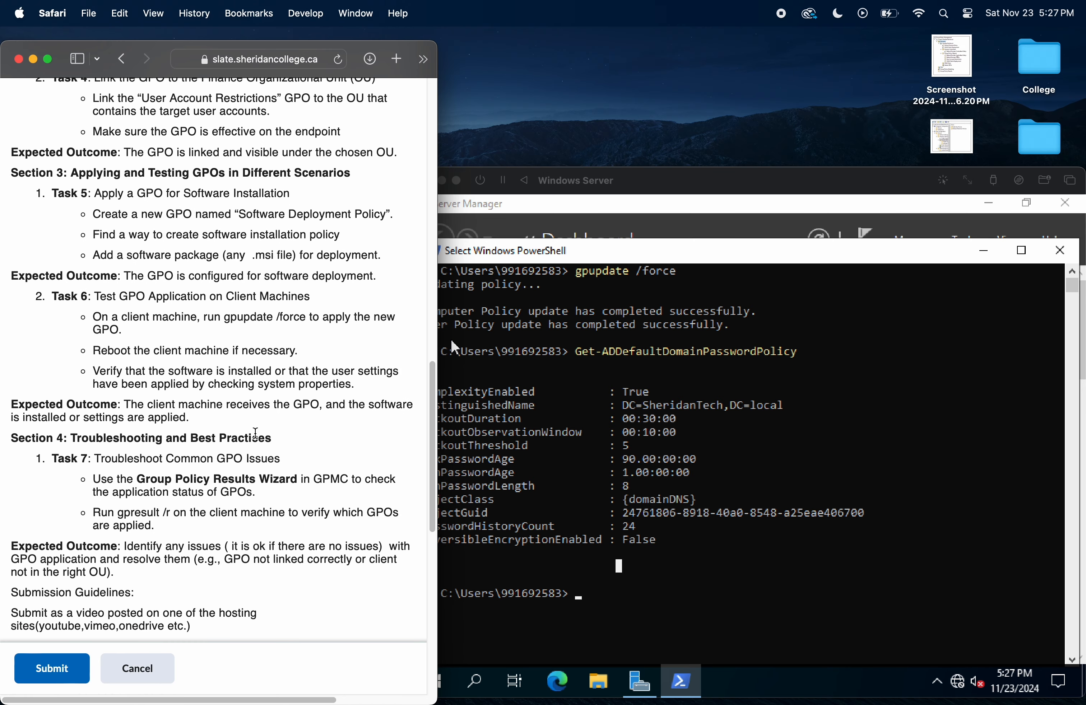
drag(93, 317, 346, 389)
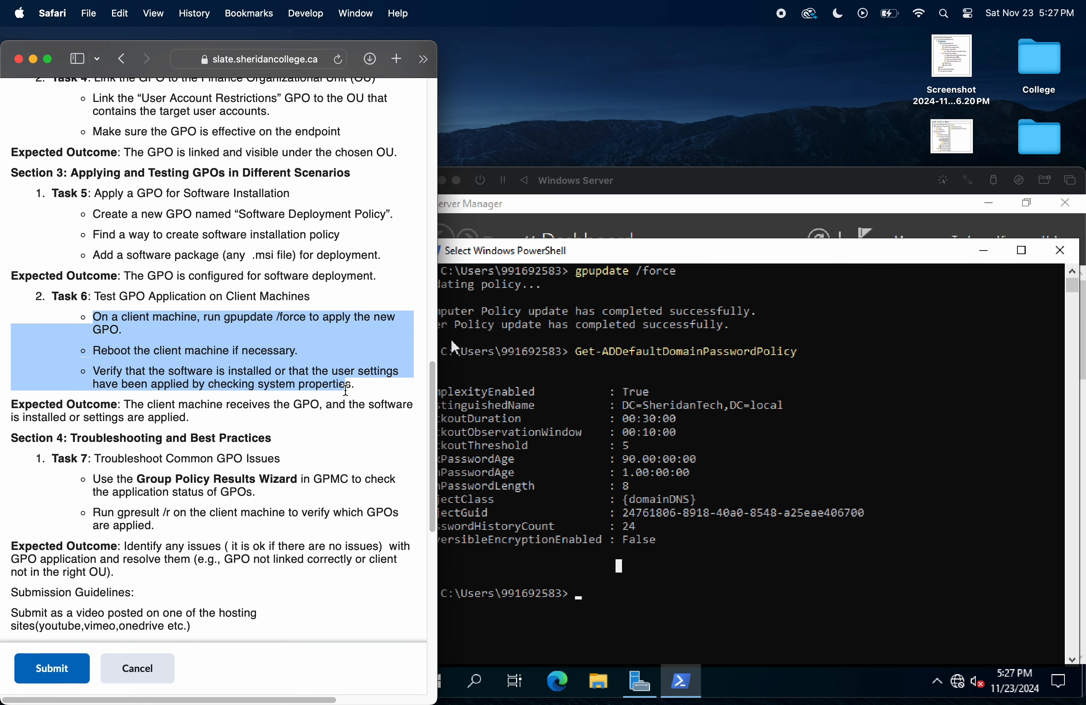
Step: Review the expected outcome of Task 6 in the lab instructions and highlight its text
click(222, 402)
drag(342, 406, 297, 414)
click(286, 420)
mouse_move(190, 417)
mouse_down()
mouse_move(73, 409)
mouse_move(203, 417)
mouse_move(187, 418)
mouse_up()
click(79, 417)
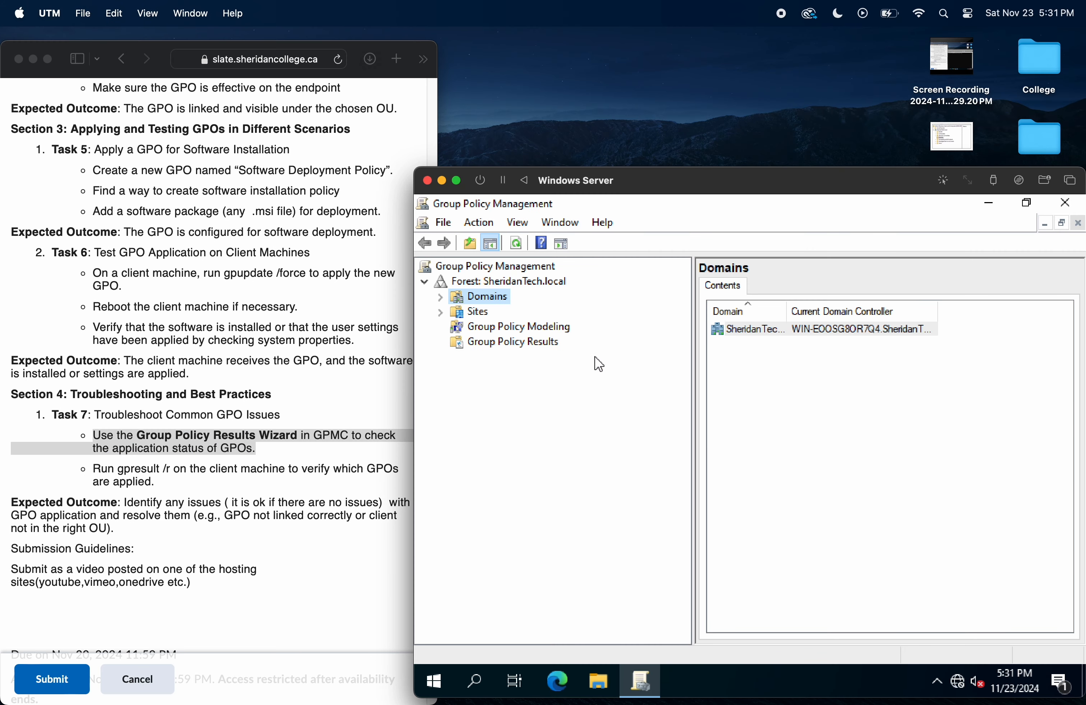
Step: Start the Group Policy Results Wizard for the SheridanTech.local forest and continue to the computer selection
click(534, 345)
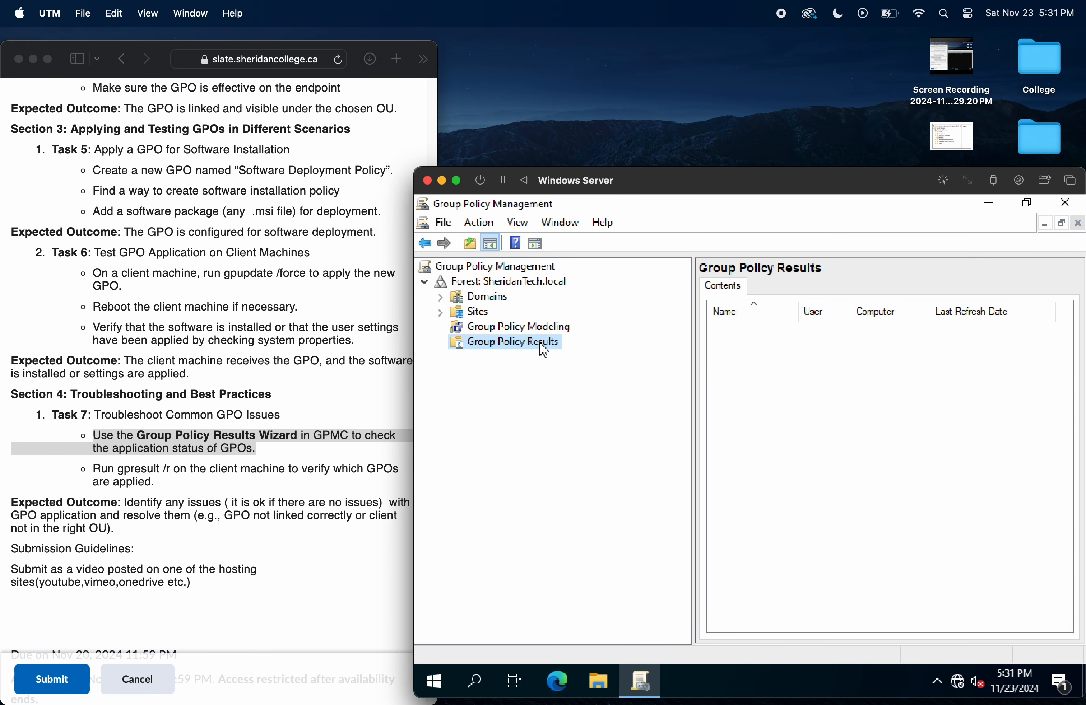
click(489, 224)
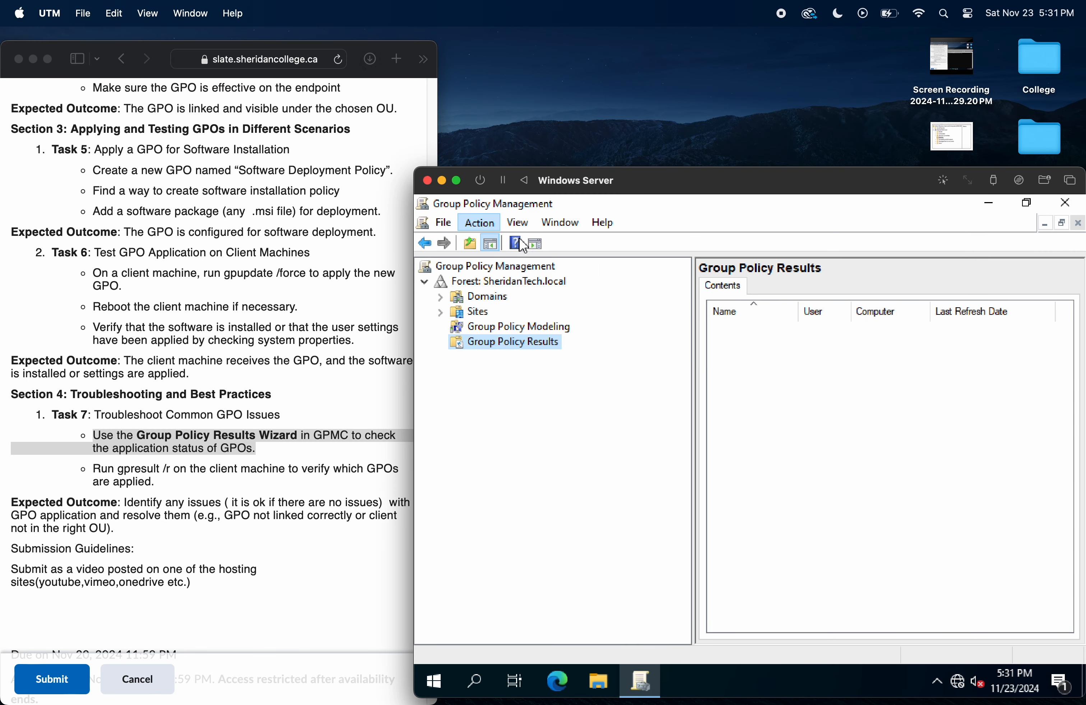
click(491, 246)
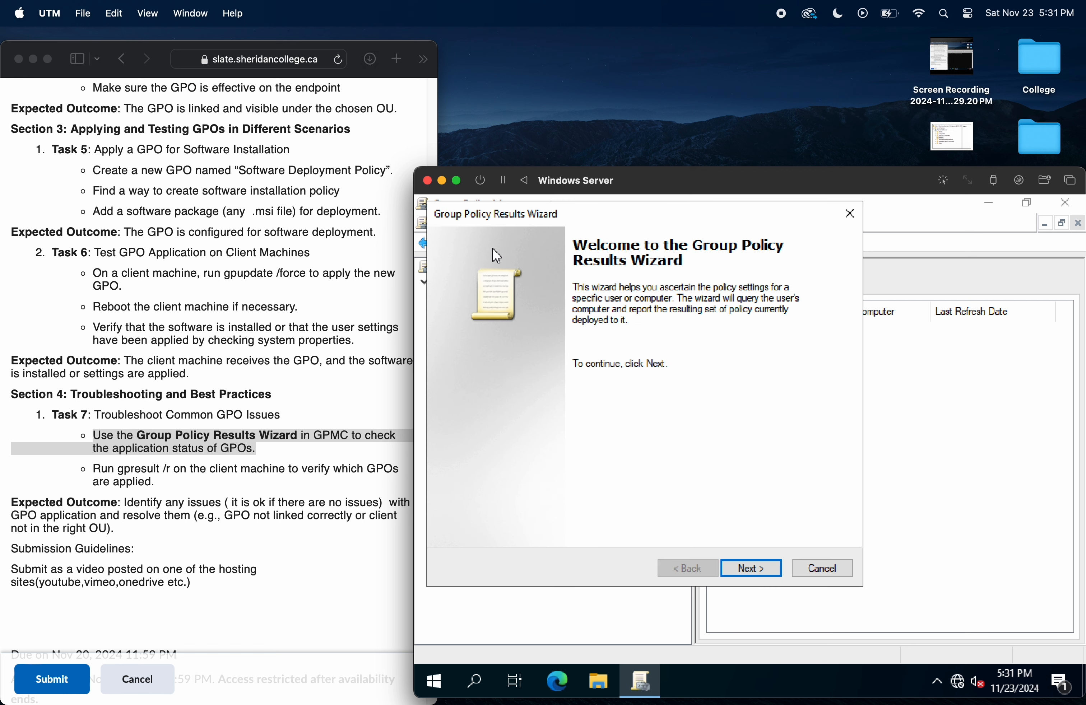
click(757, 574)
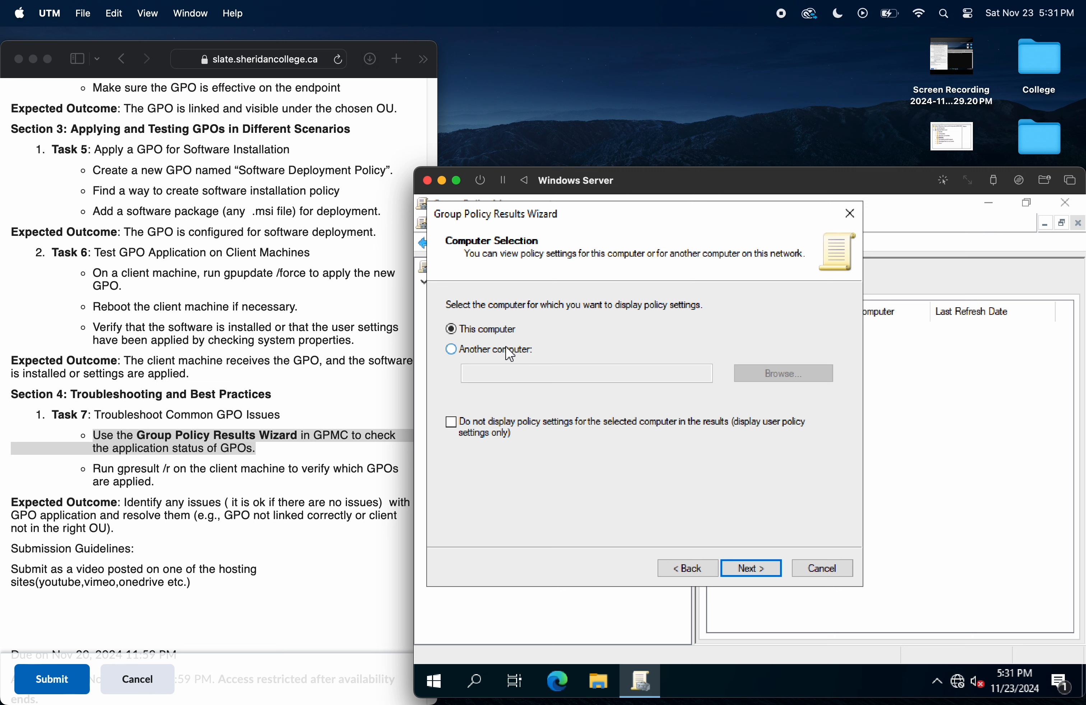
Step: Try to choose another computer in SheridanTech.local by entering the student ID number as the object name
click(498, 349)
click(763, 376)
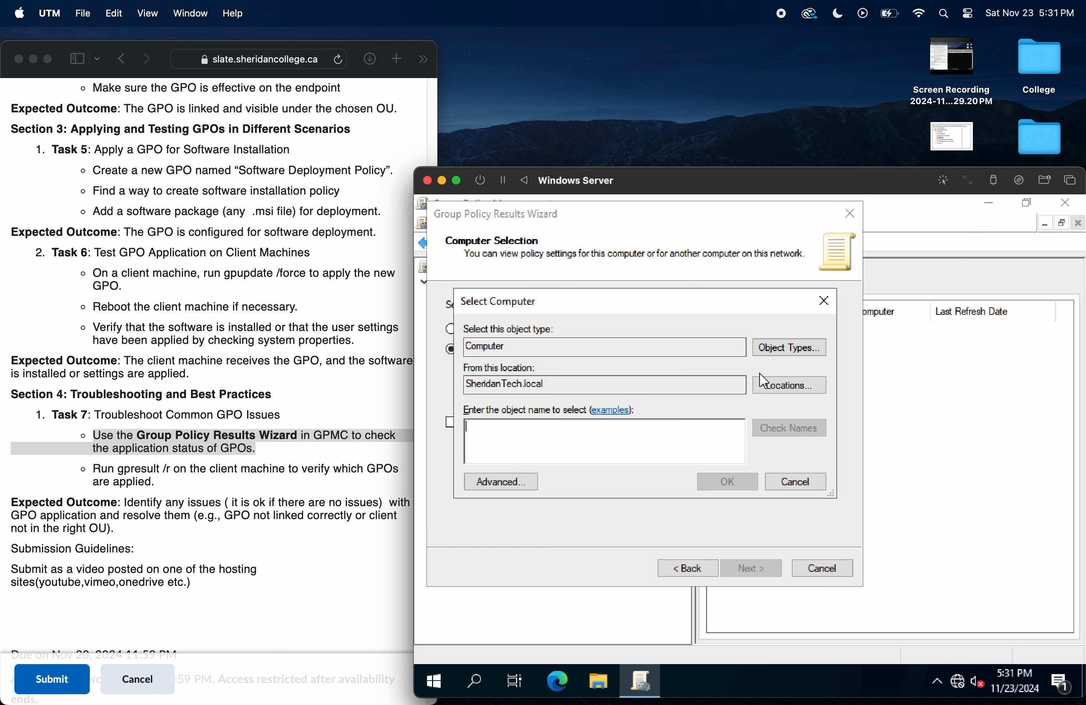
text(991692583)
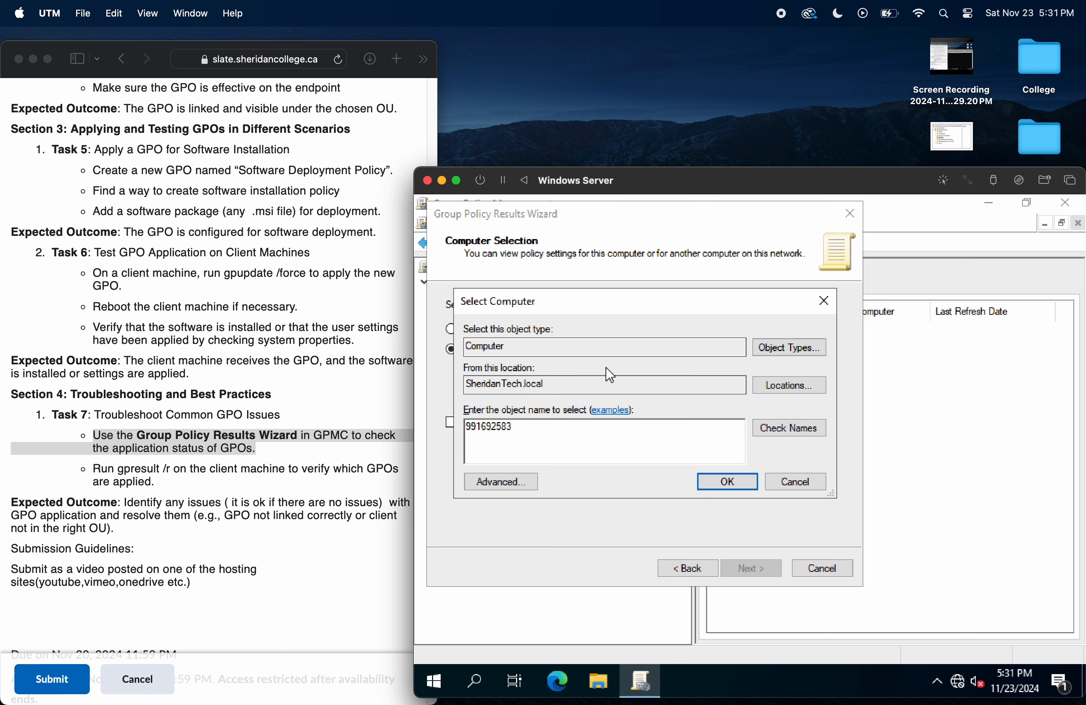
click(715, 488)
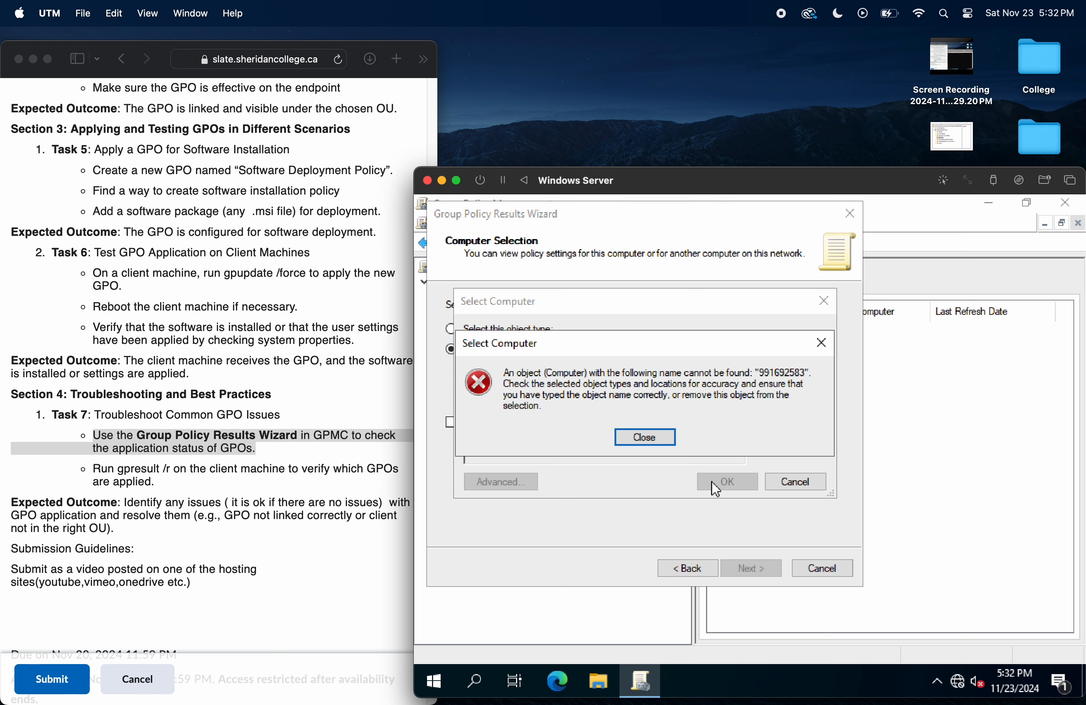
click(667, 438)
click(795, 429)
click(662, 440)
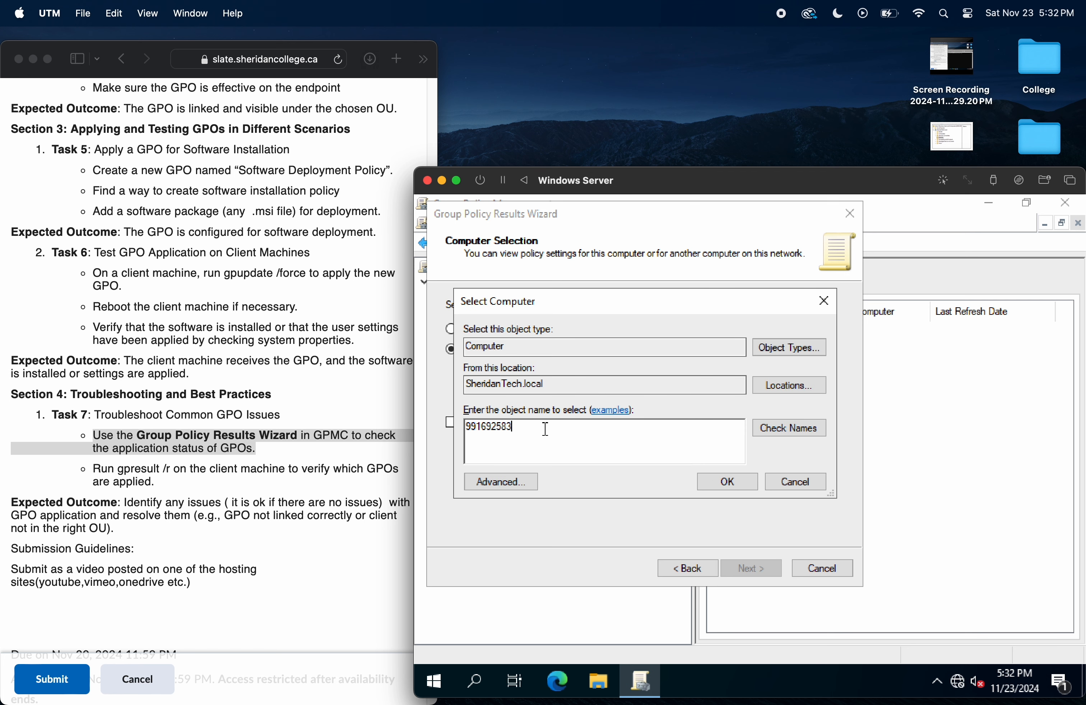
Step: Check the allowed object types, try a different ID number as the computer name, and clear the entry
drag(545, 429, 450, 424)
click(778, 347)
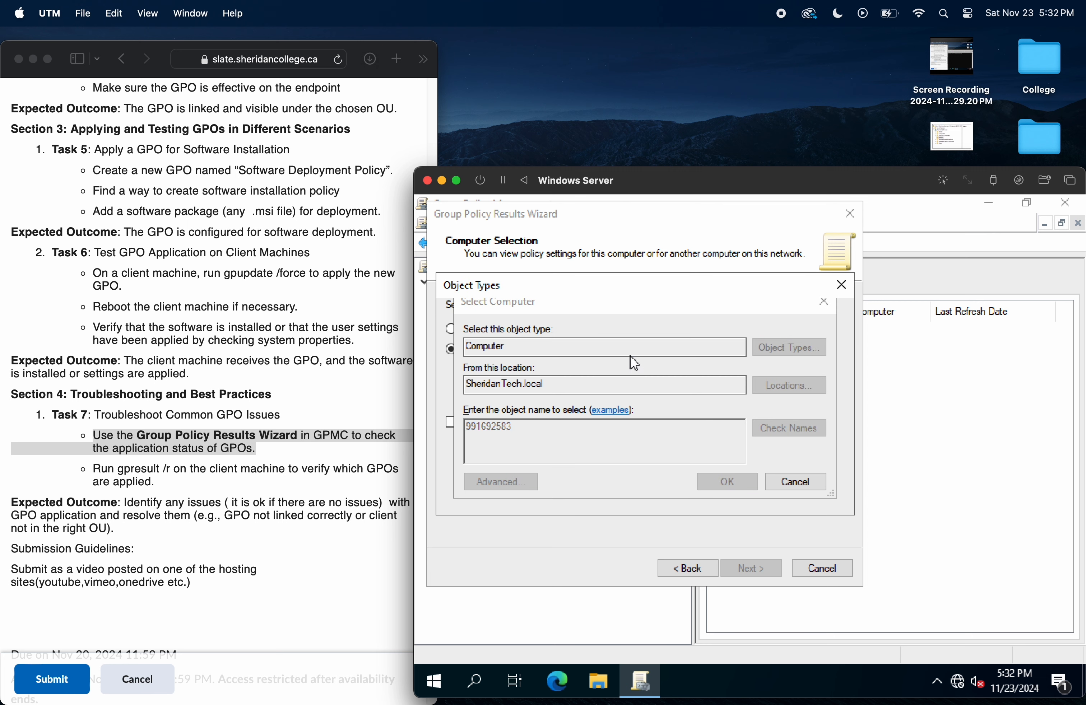
click(749, 494)
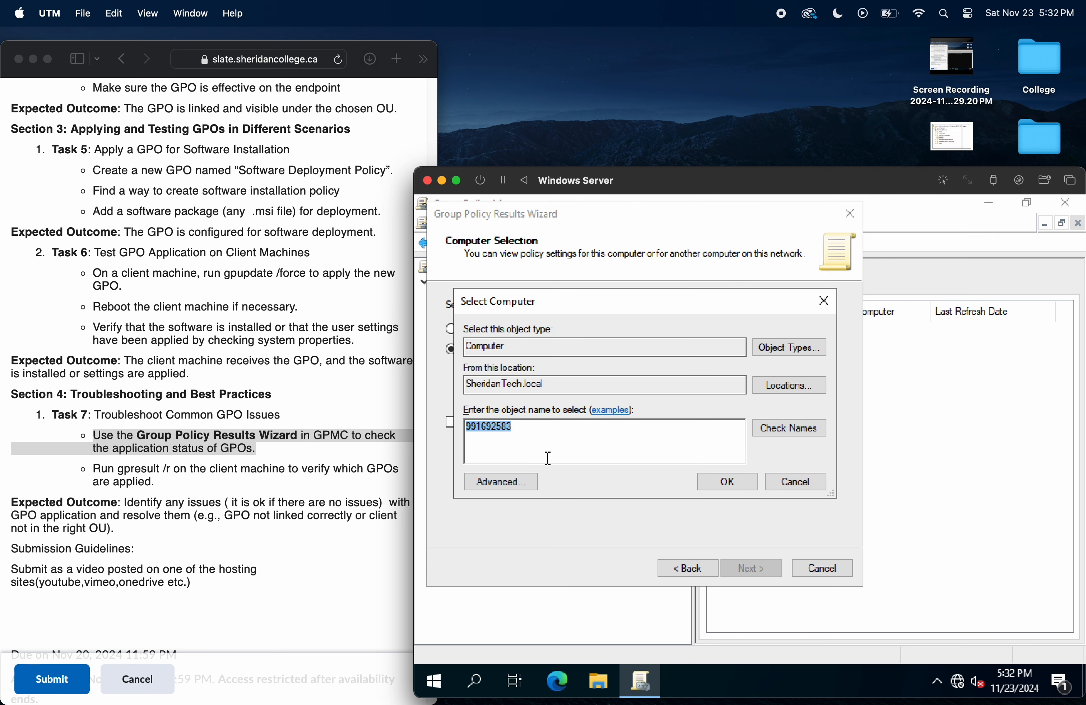
click(568, 439)
click(810, 433)
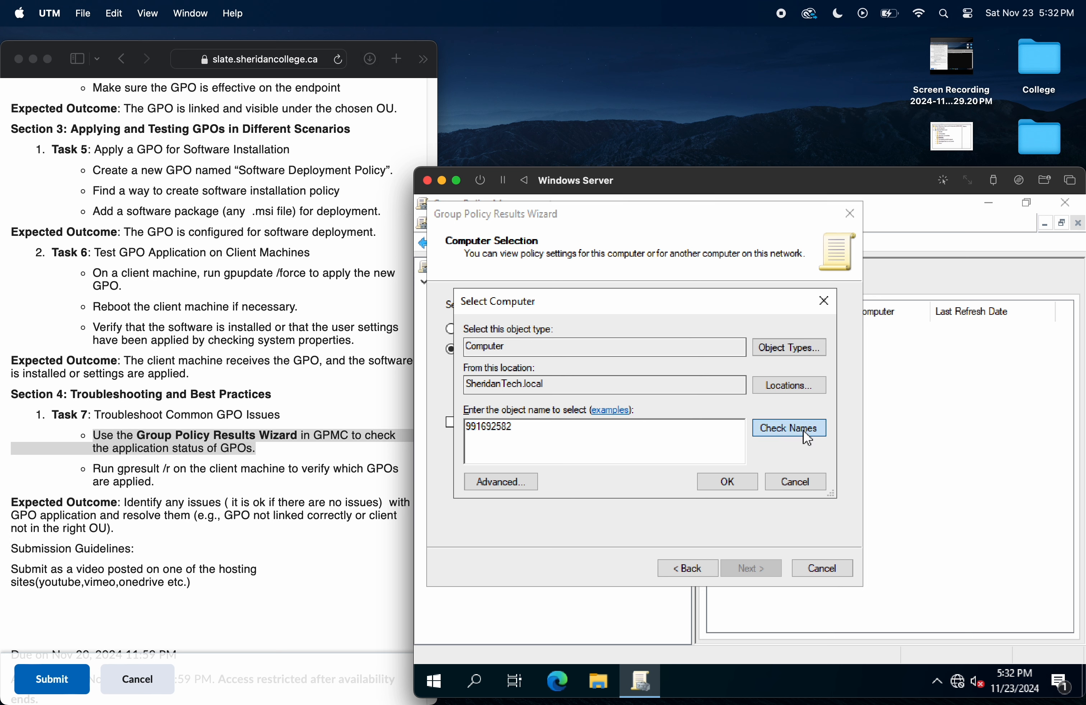
click(646, 438)
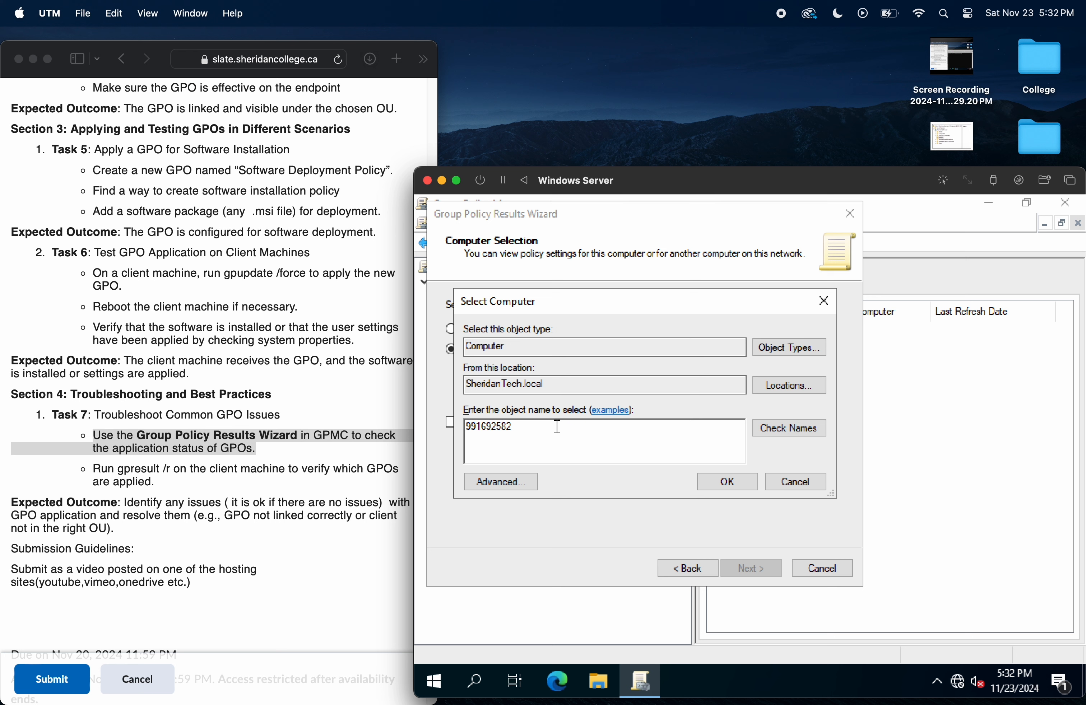
key(BackSpace)
key(BackSpace)
key(BackSpace)
key(BackSpace)
key(BackSpace)
key(BackSpace)
key(BackSpace)
key(BackSpace)
Step: Check the search location and advanced computer search options, and cancel the computer selection
click(786, 385)
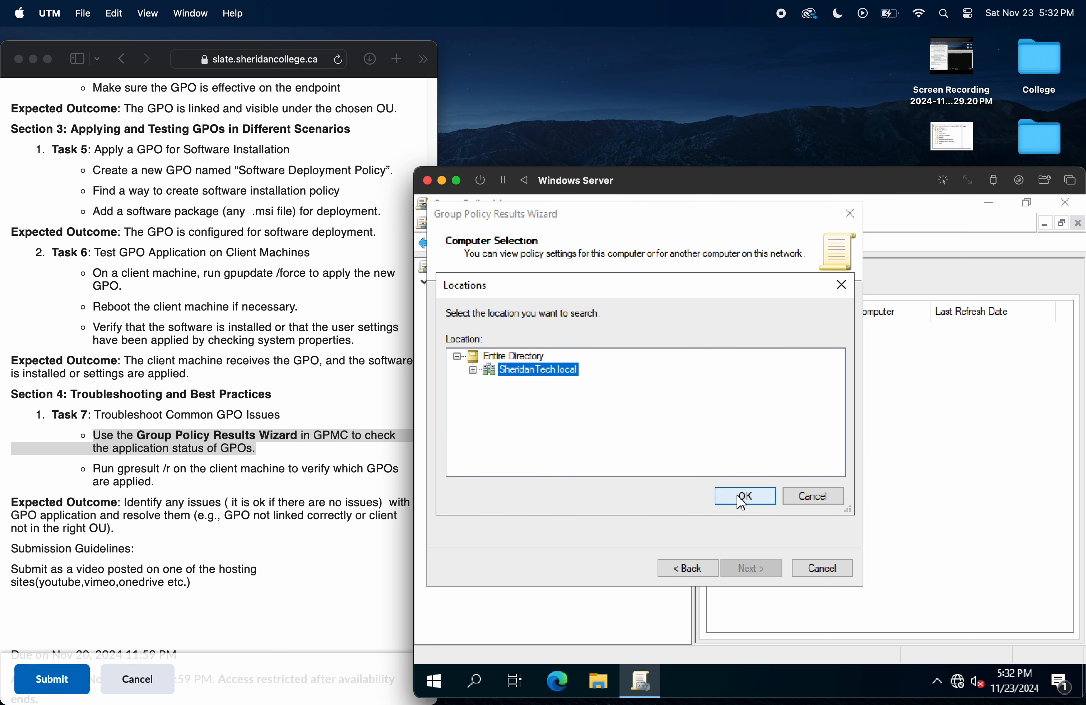
click(746, 495)
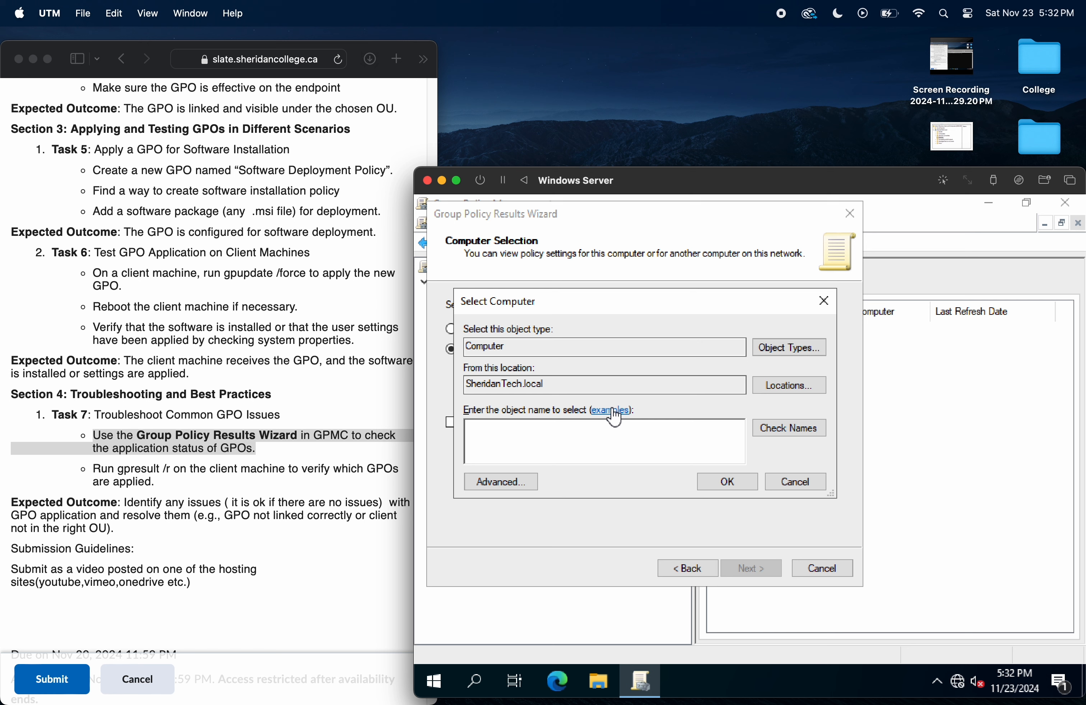
click(533, 480)
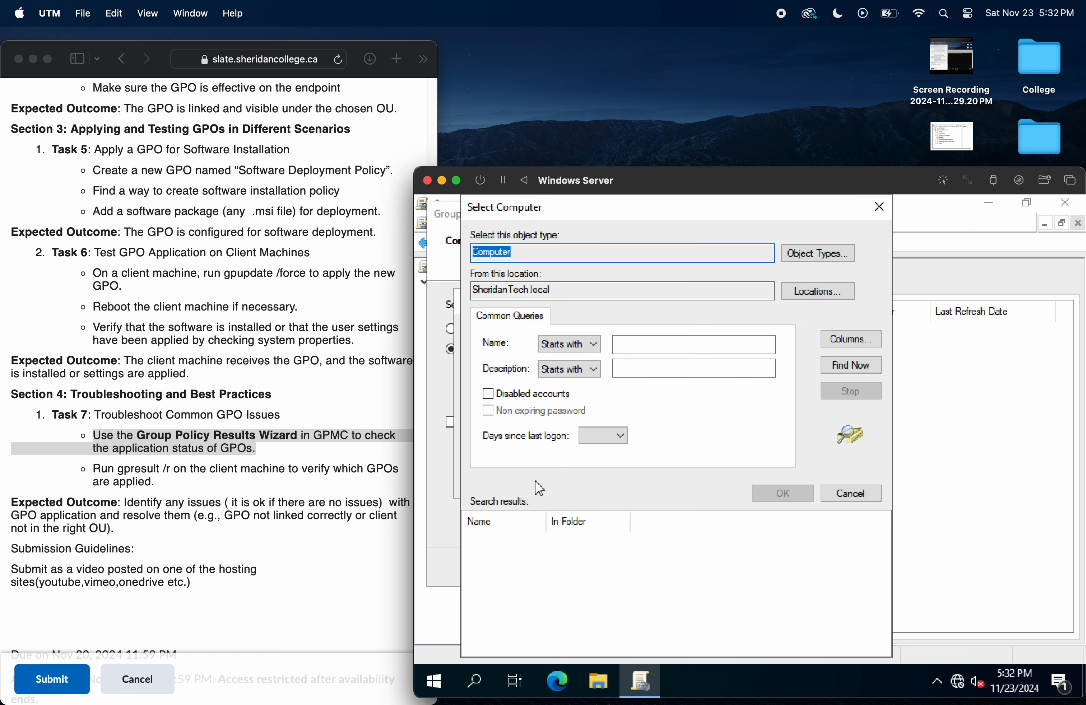
click(879, 207)
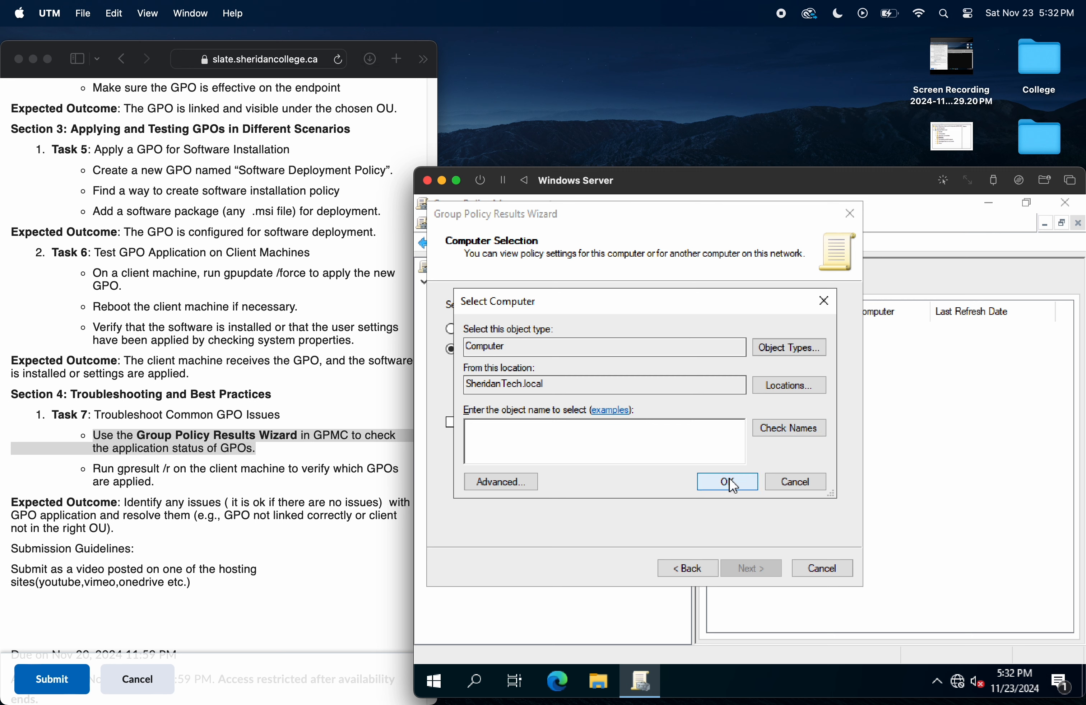
click(791, 474)
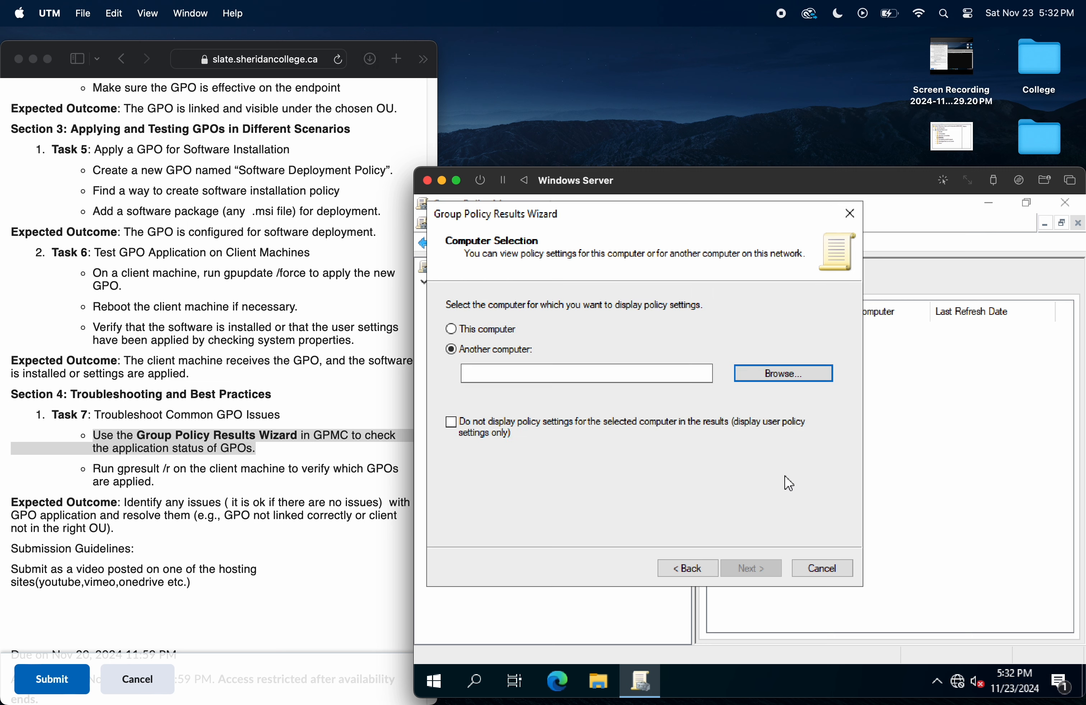
Step: Generate the Group Policy Results report for this computer and the specific user account named with the student ID
click(499, 330)
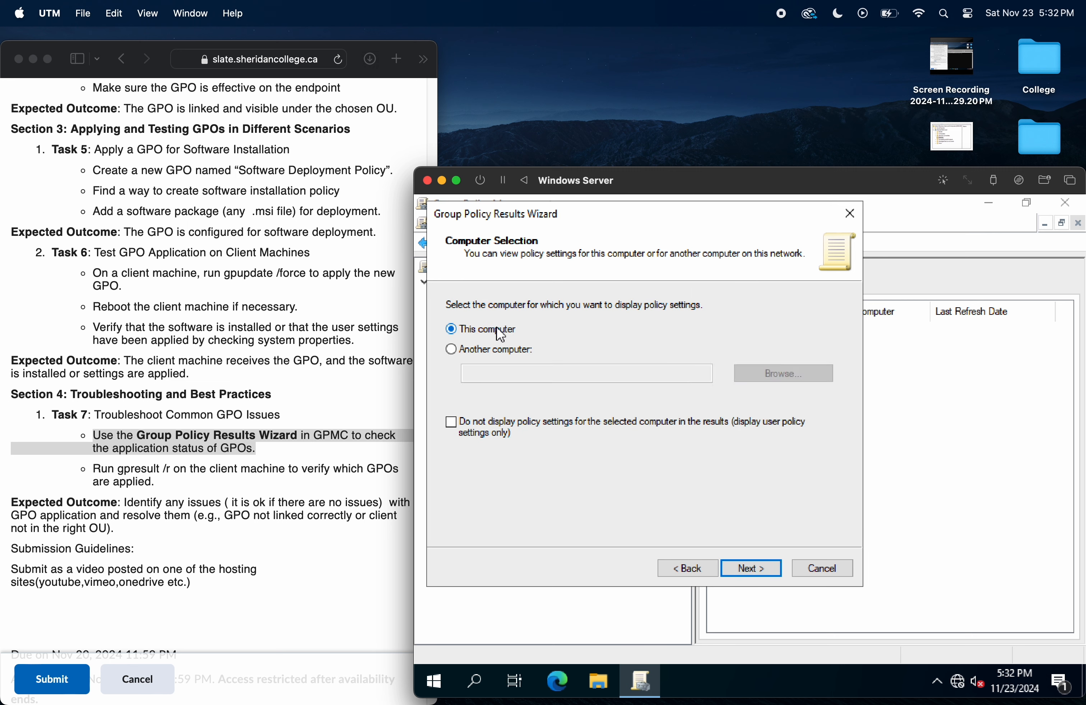
click(763, 569)
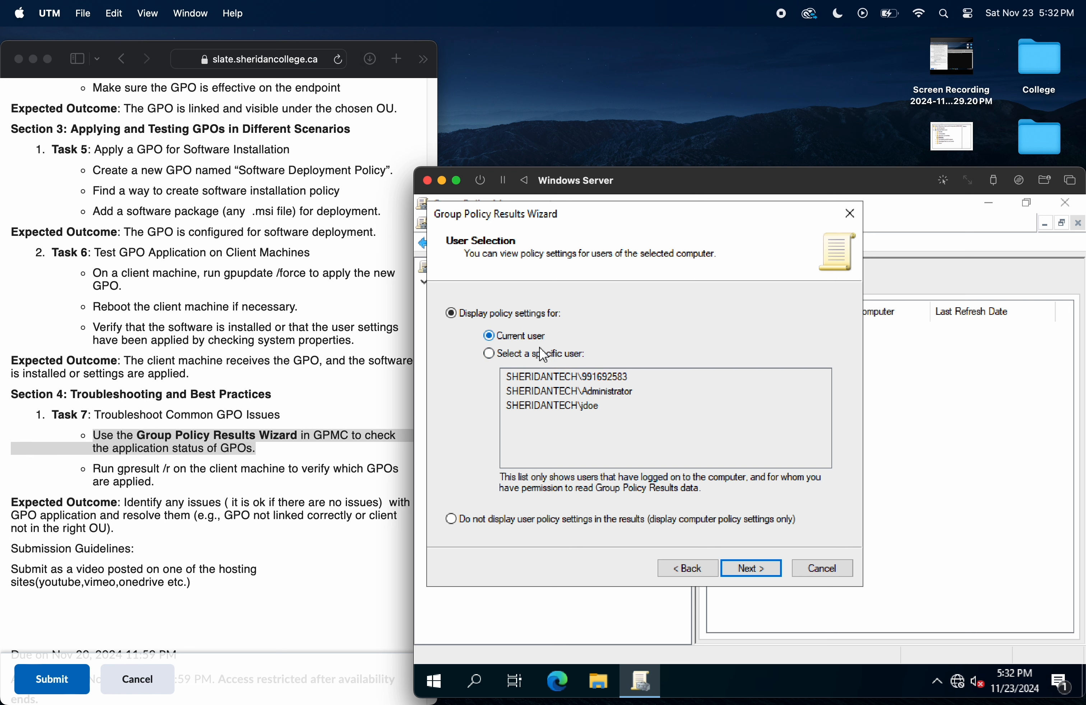
click(544, 355)
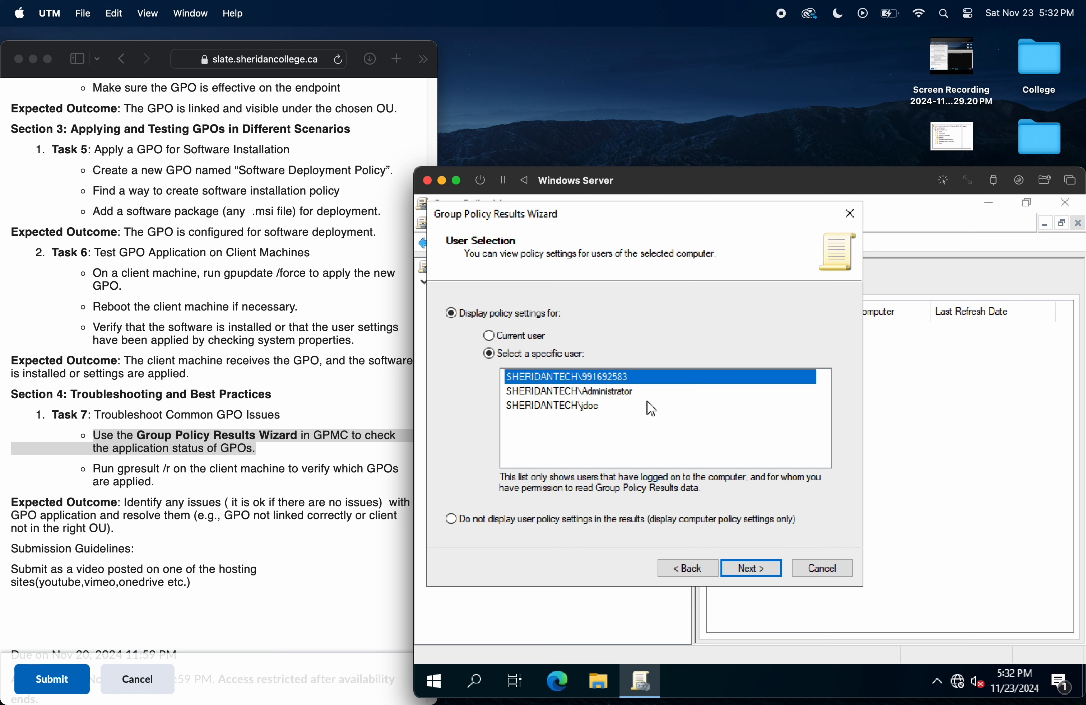
click(763, 572)
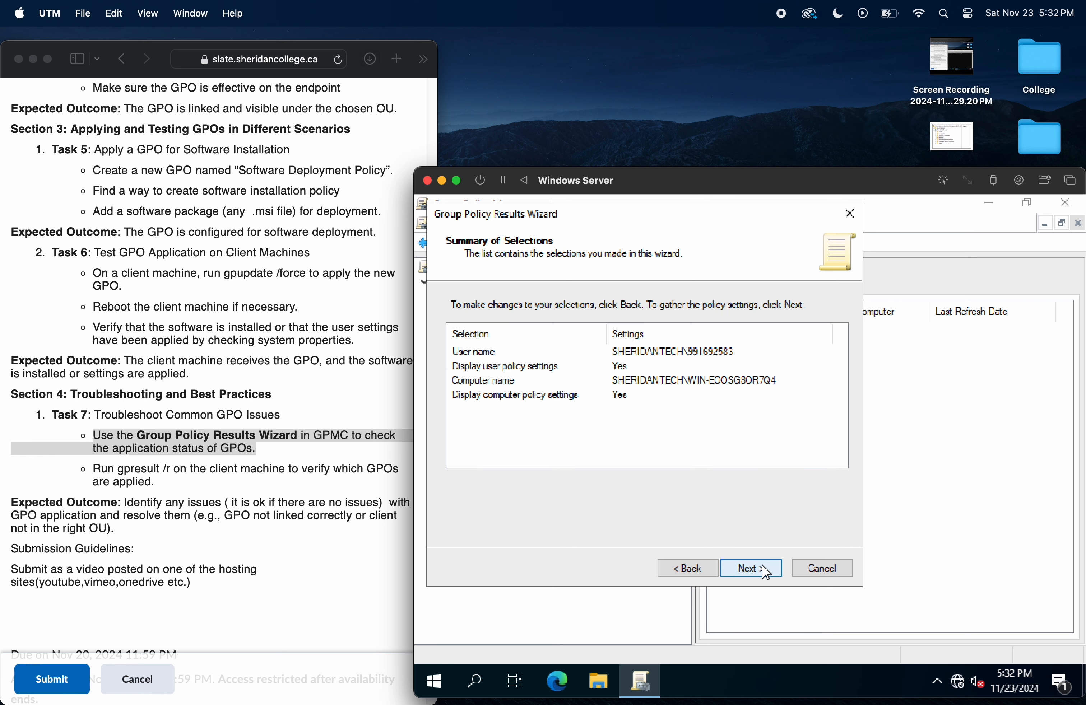
click(766, 573)
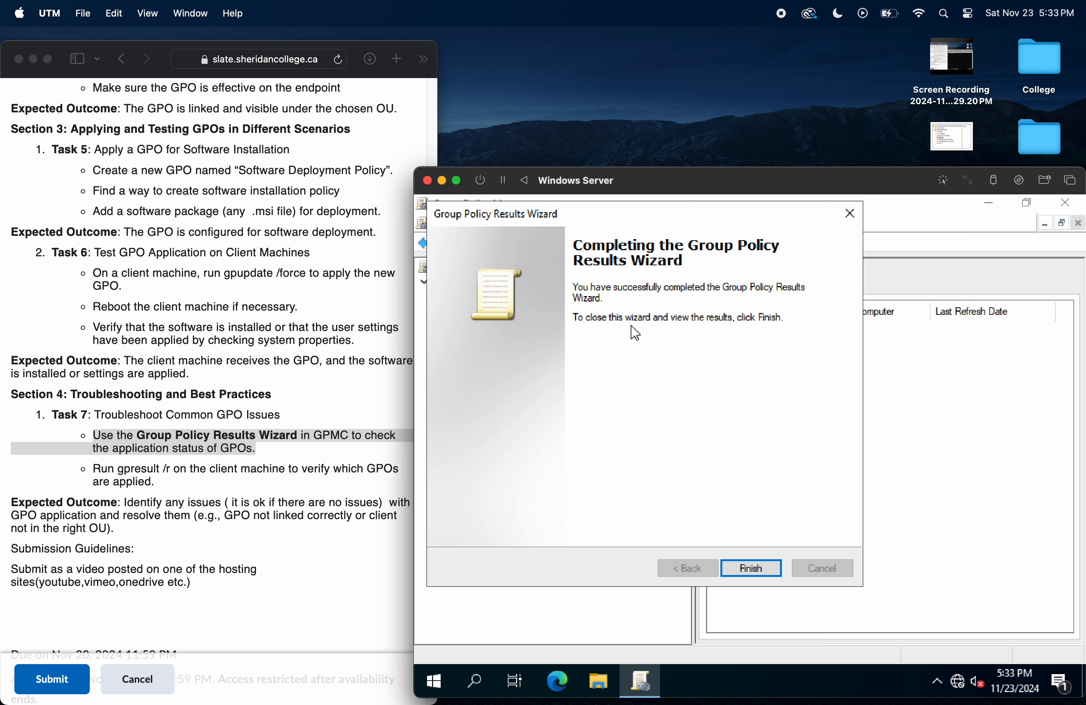
click(753, 570)
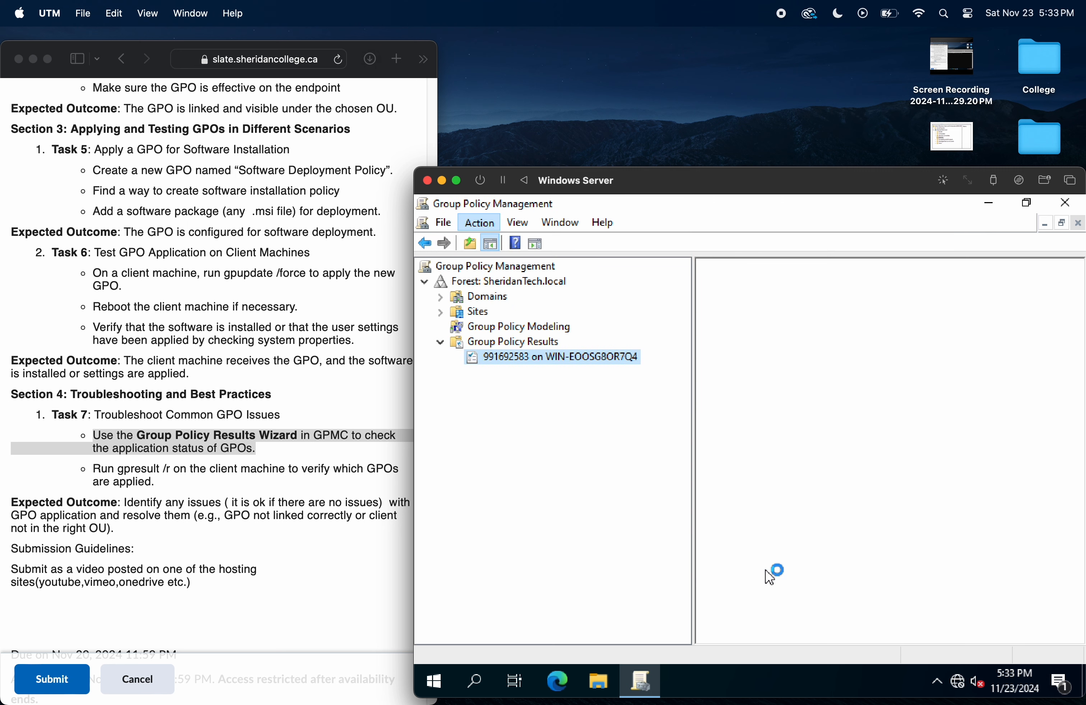
Step: Widen the report area and add about:security_mmc.exe to the trusted sites so the report content can load
drag(695, 394, 536, 382)
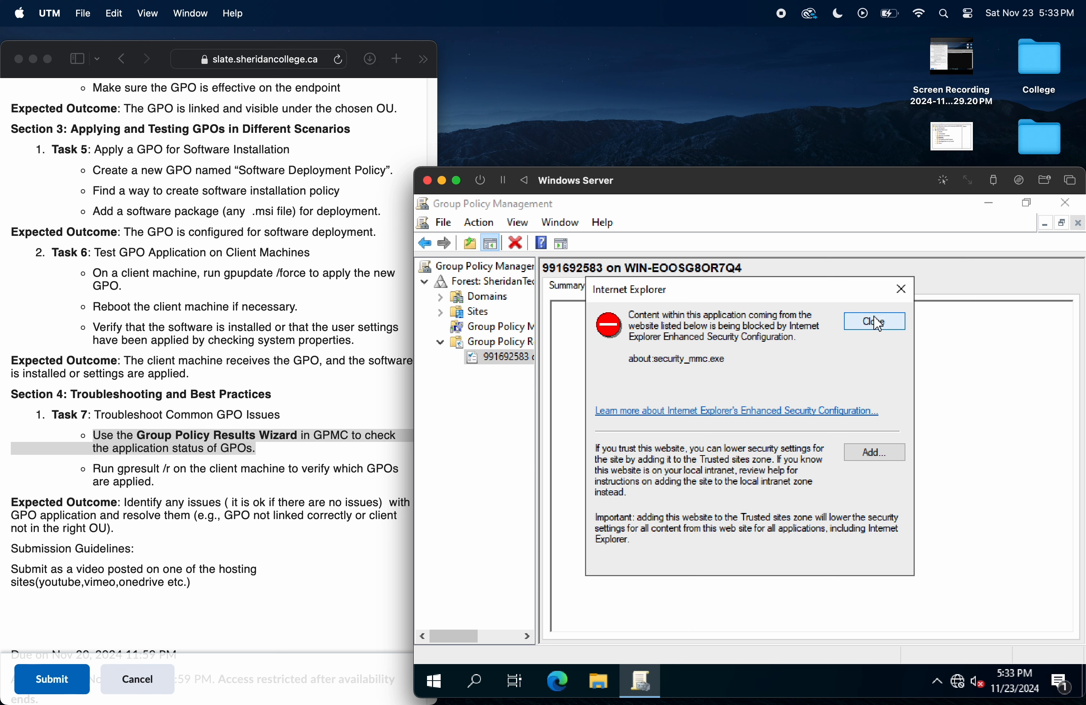
click(882, 460)
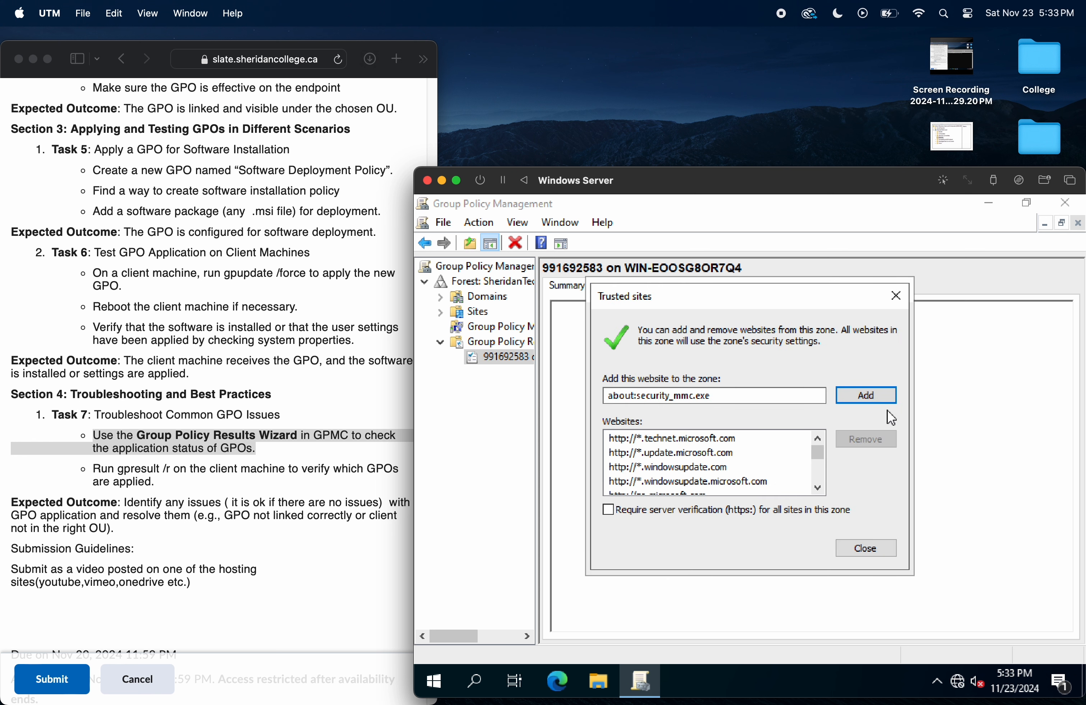
click(882, 402)
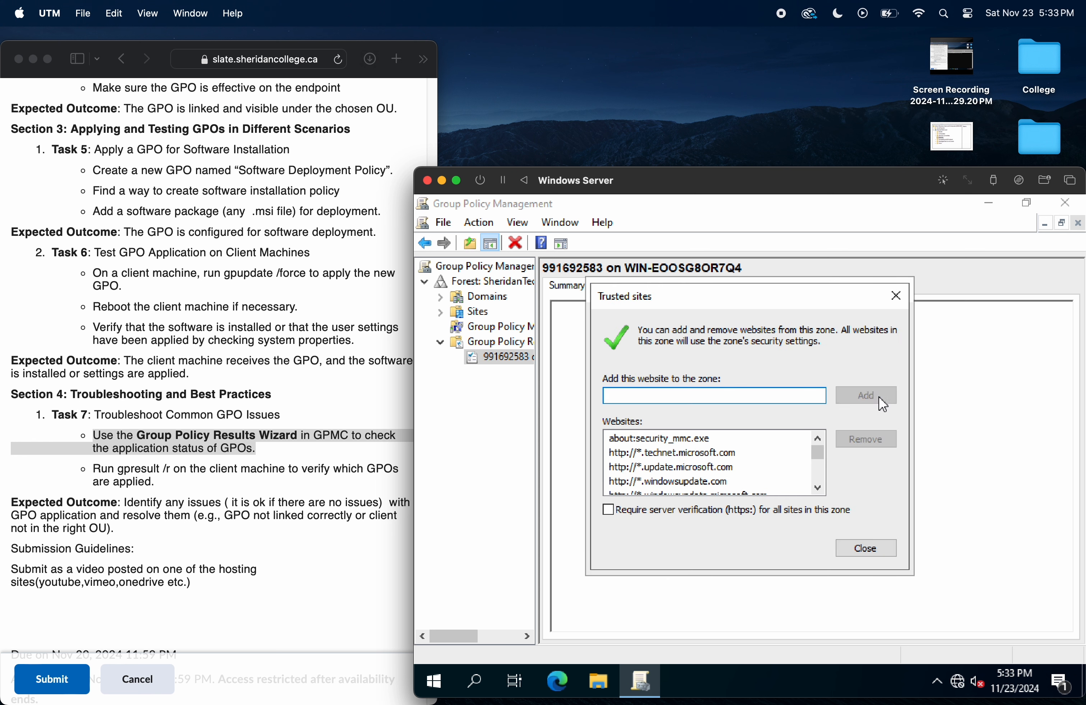
click(861, 547)
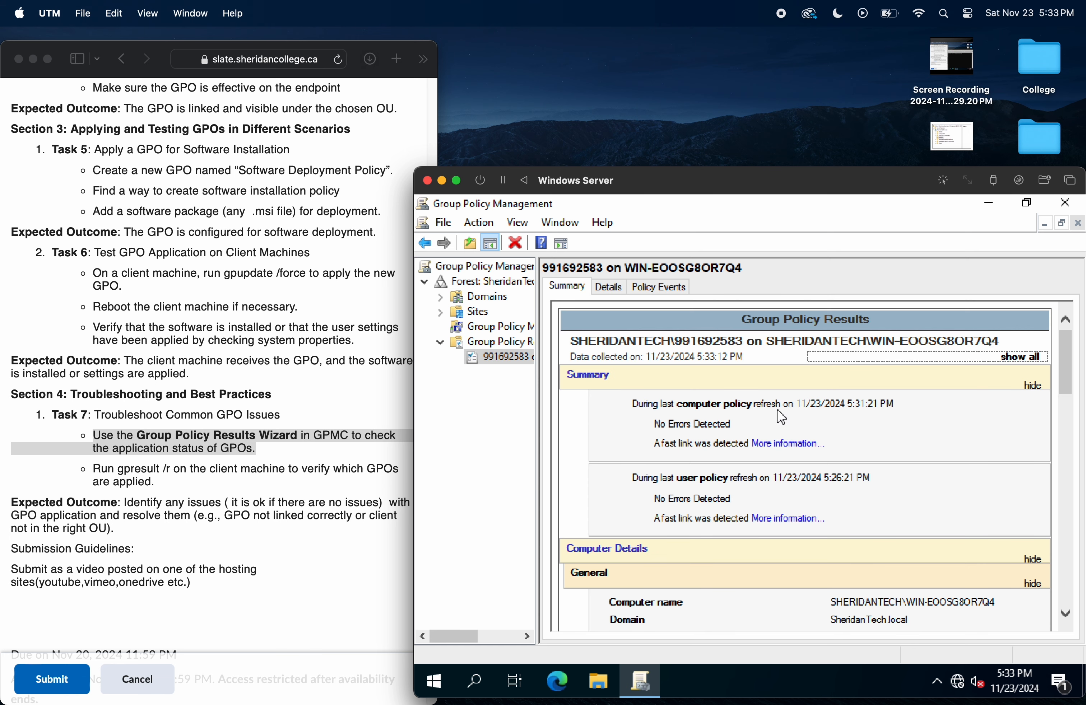
Step: Highlight the error status of the last computer policy and user policy refreshes in the report summary
drag(728, 424, 657, 429)
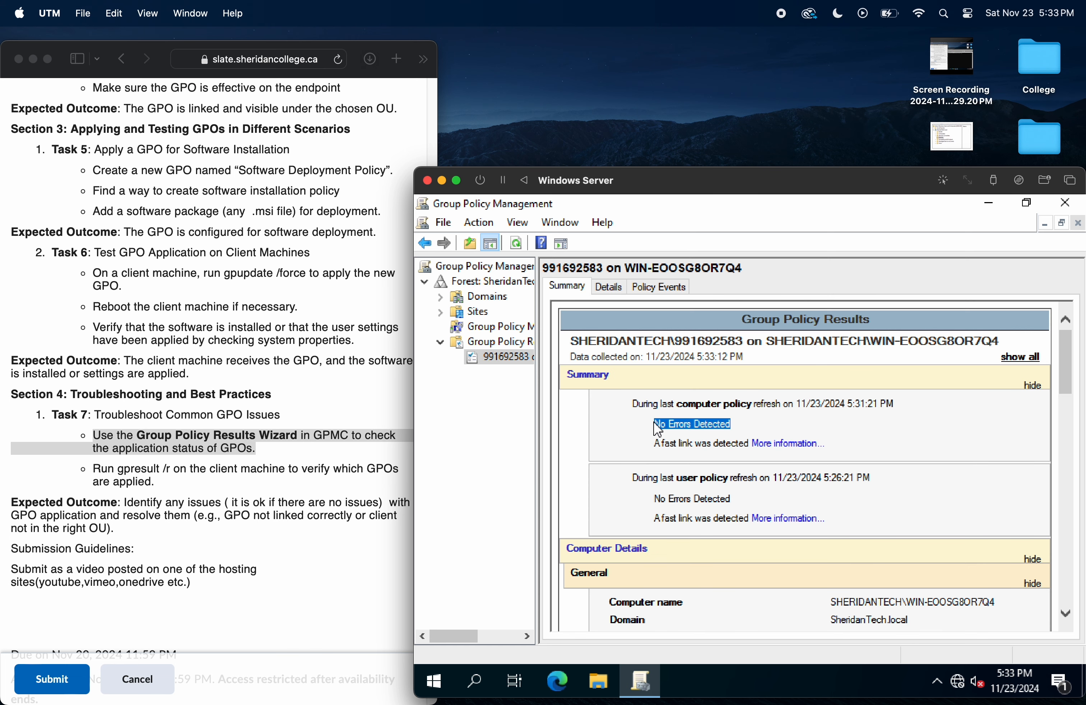
click(738, 501)
drag(738, 500, 654, 500)
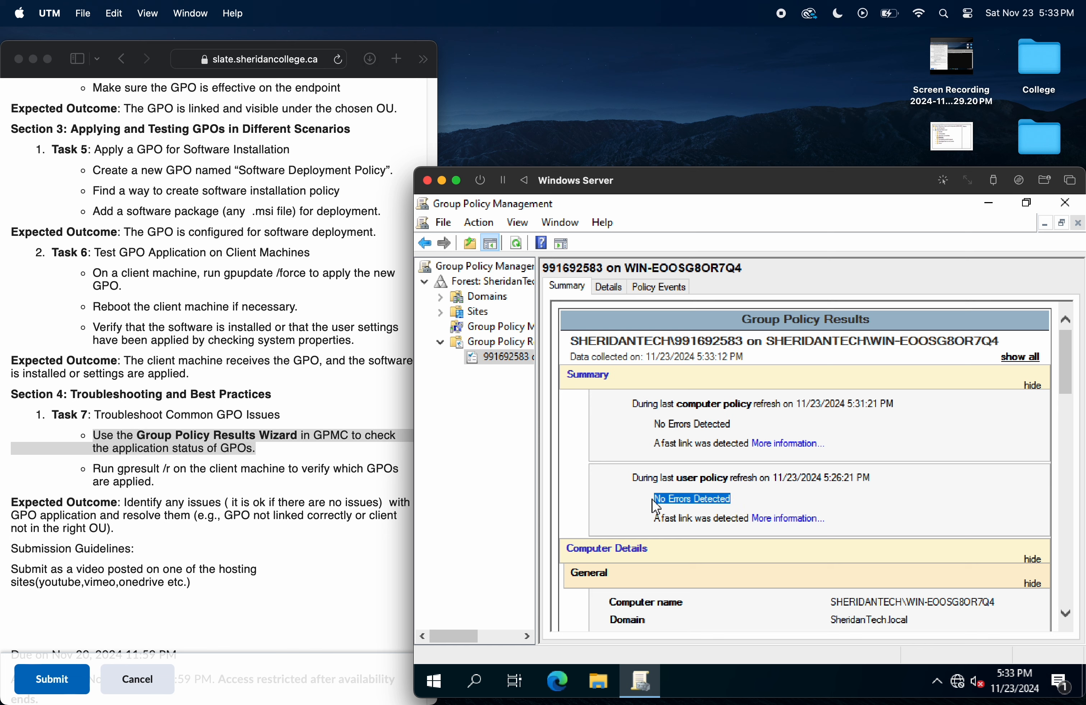
Step: Examine the component status and the applied and denied GPOs in the report, collapsing the Policies settings
drag(1066, 360, 1065, 414)
drag(653, 478, 607, 501)
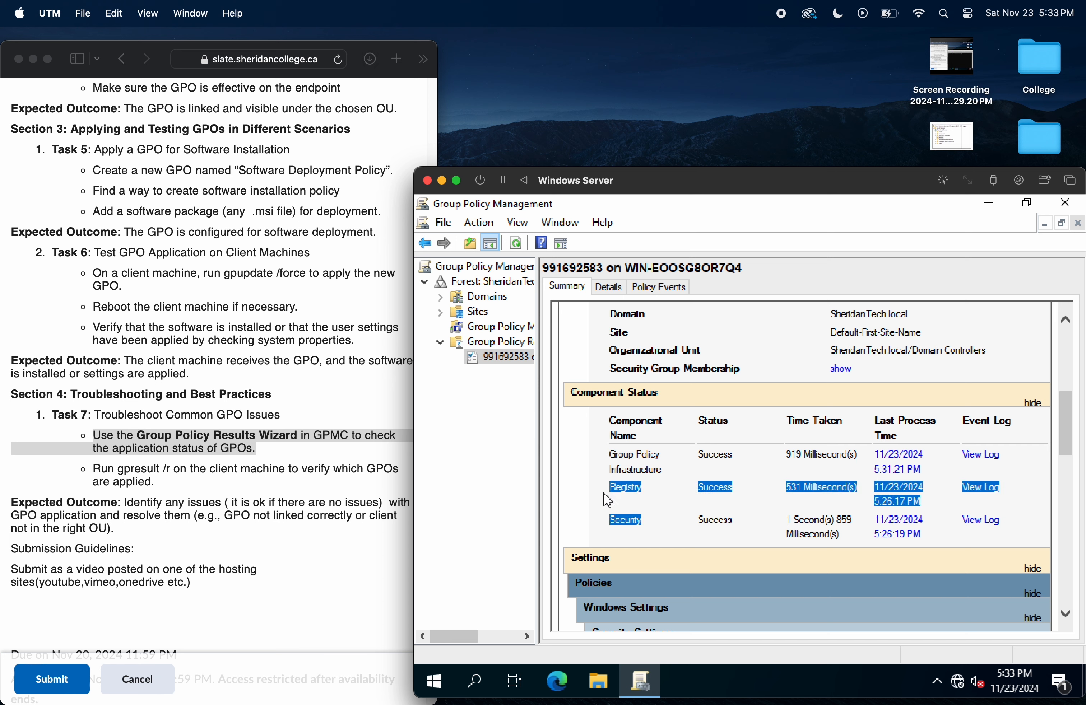
drag(1066, 423, 1072, 453)
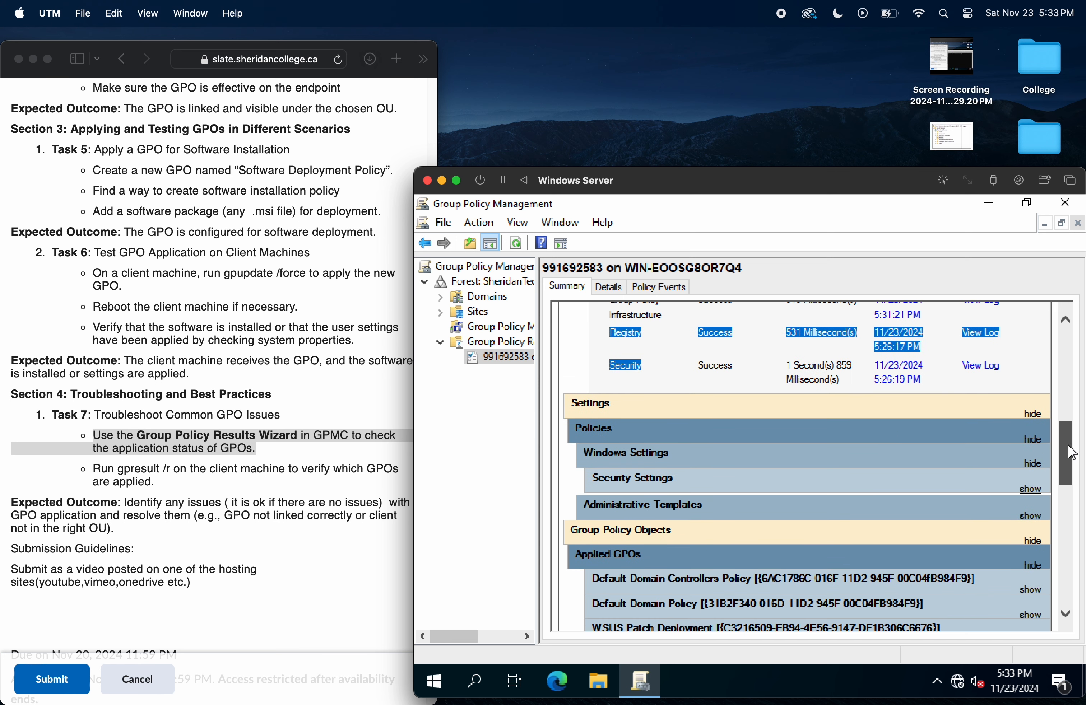
click(628, 433)
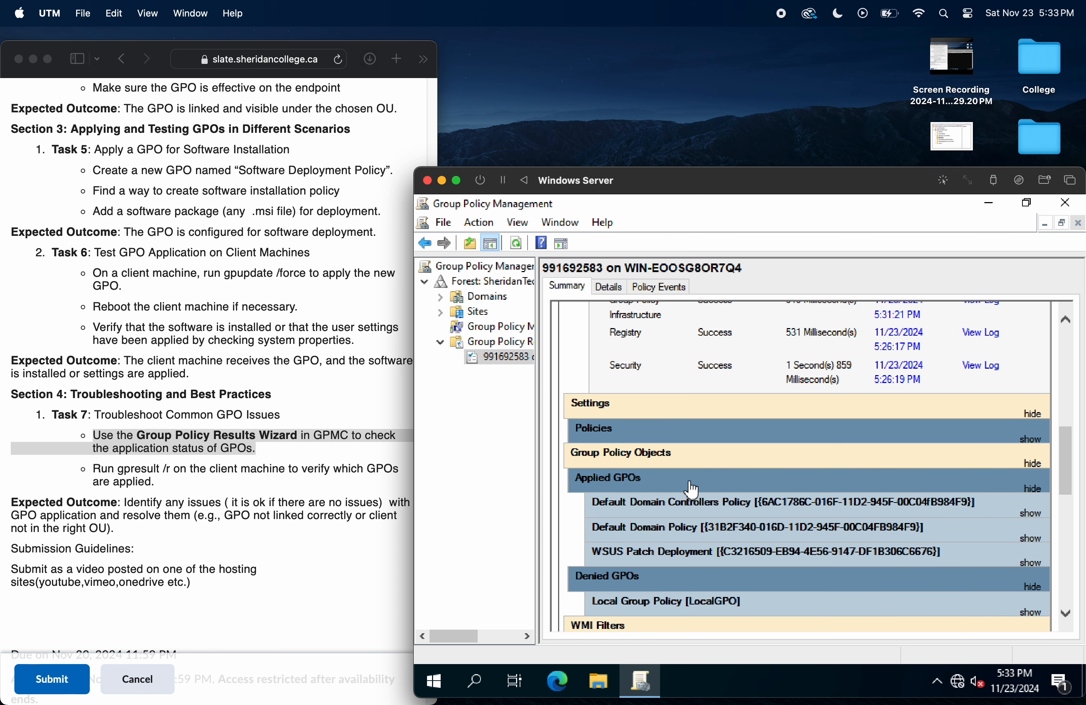
scroll(689, 483, up, 9)
scroll(689, 483, down, 10)
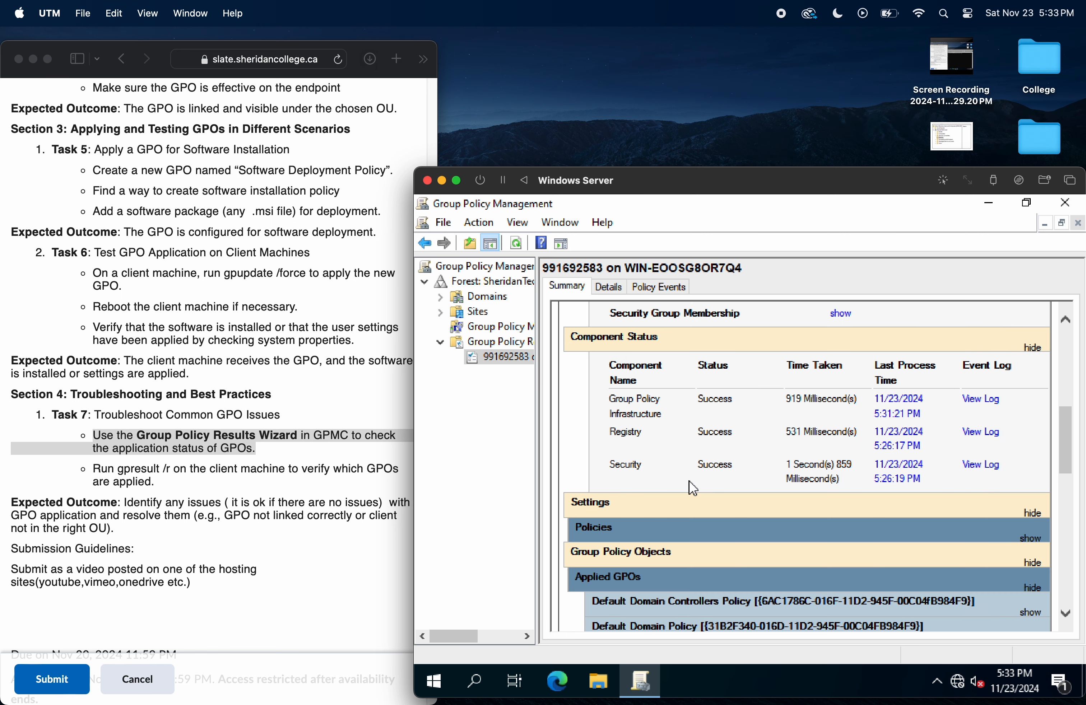
scroll(691, 490, down, 1)
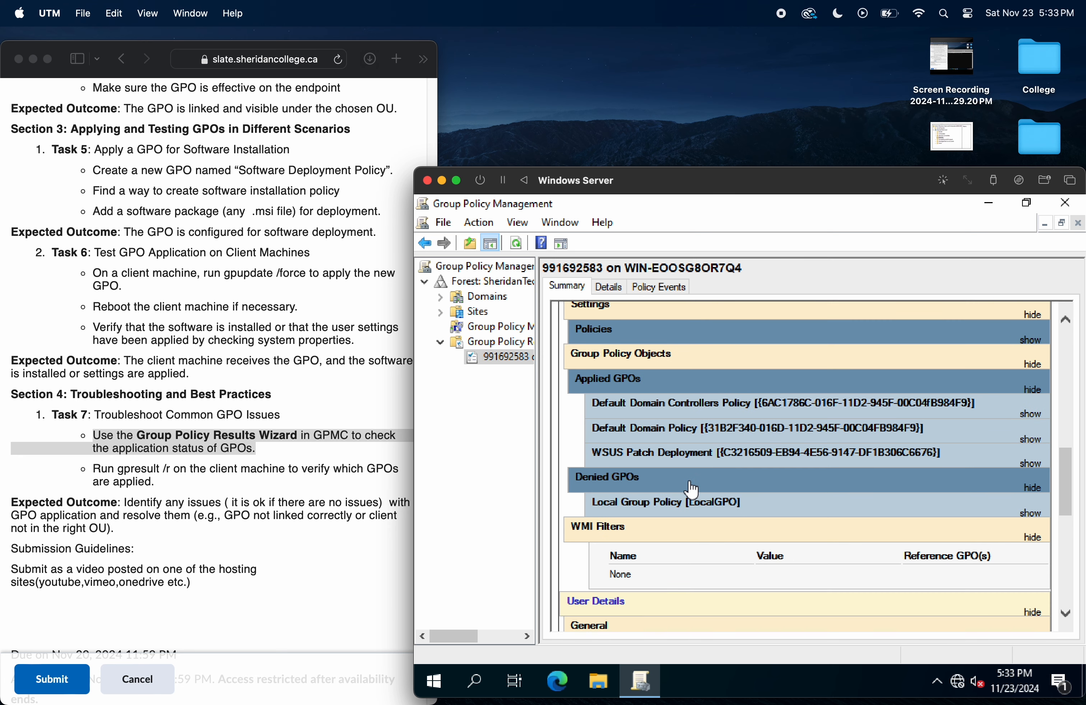
Step: Examine the component status and GPOs under User Details, collapse the applied and denied GPO lists, and return to the report summary
scroll(692, 489, down, 5)
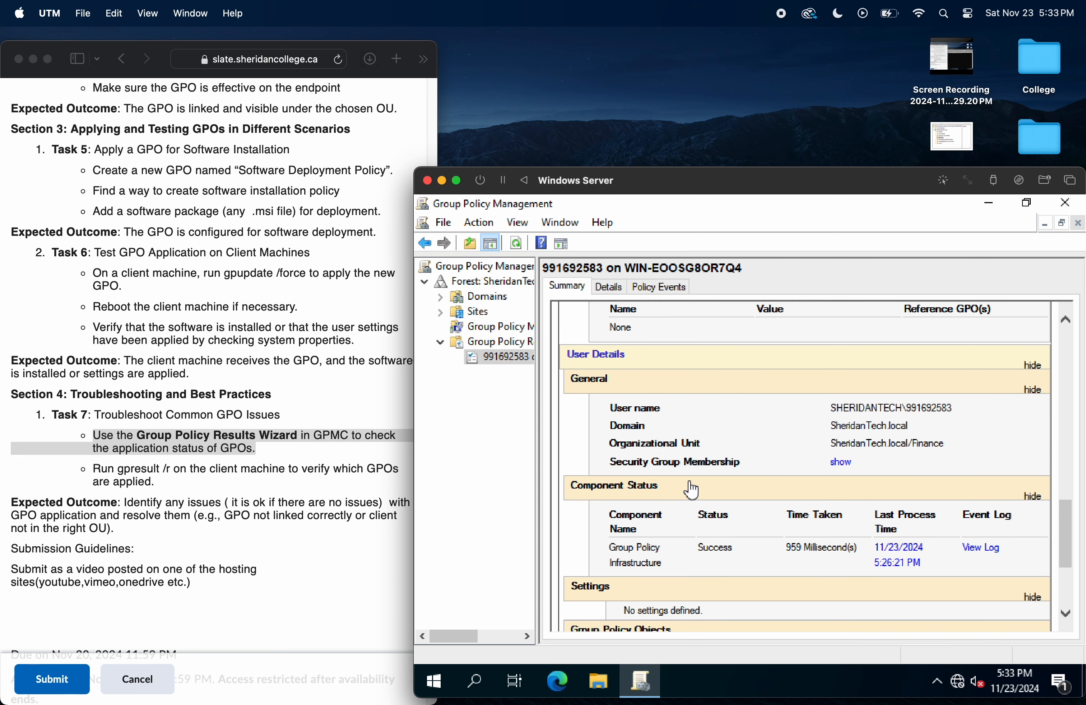
drag(1066, 531, 1055, 576)
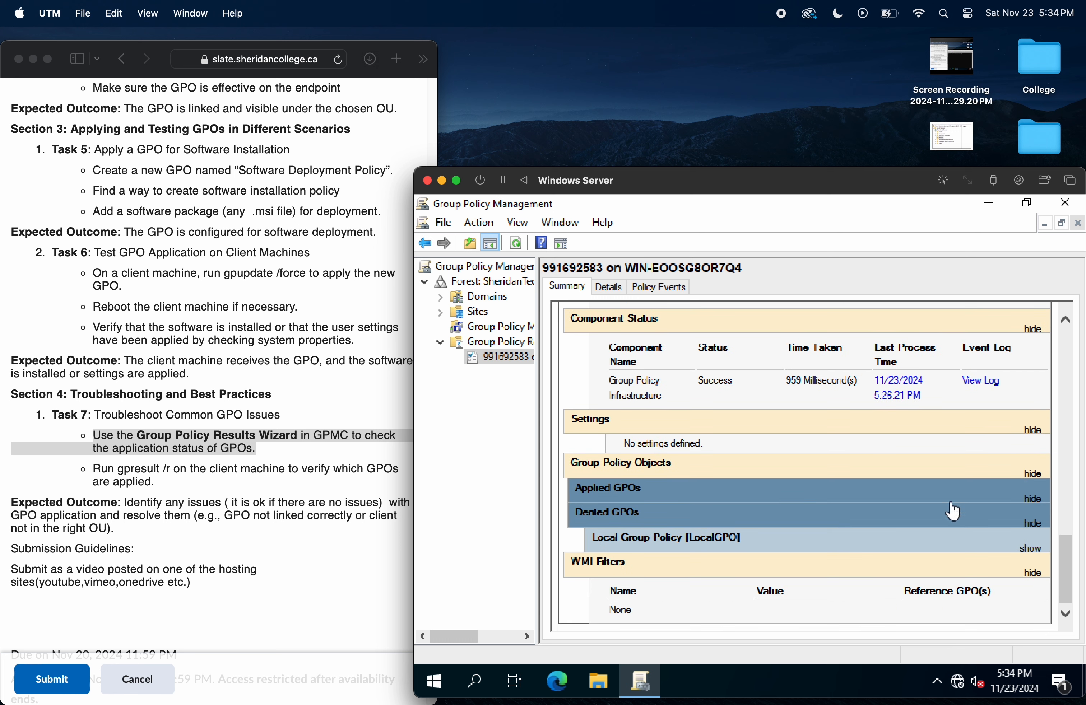
click(899, 527)
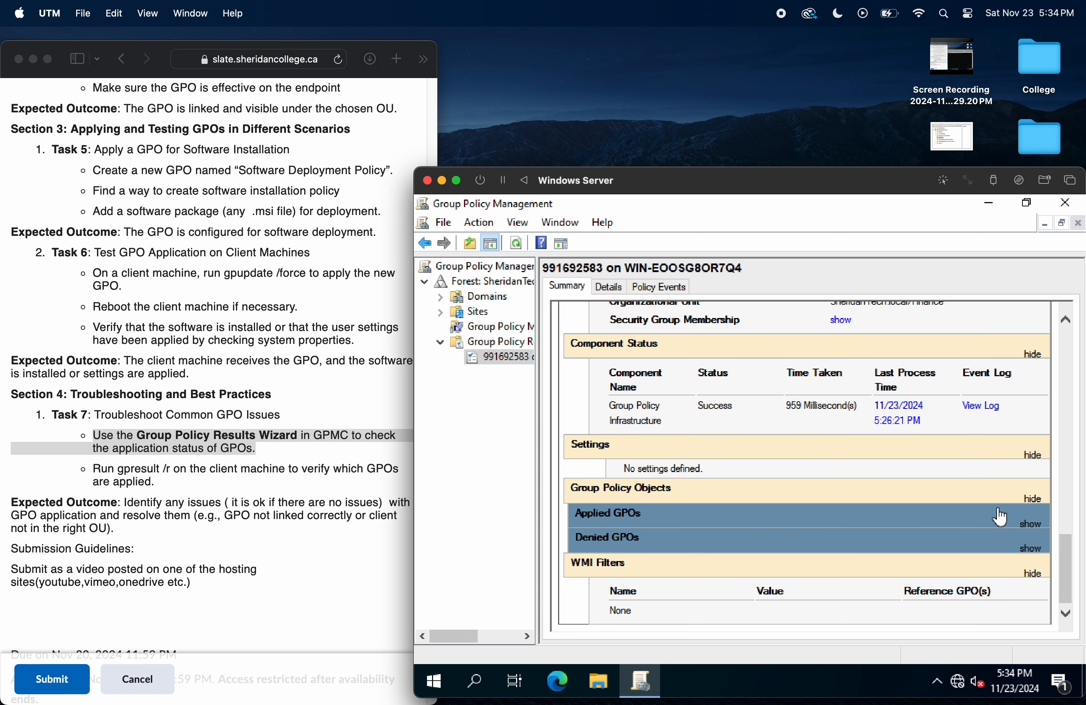
drag(1060, 557, 1071, 358)
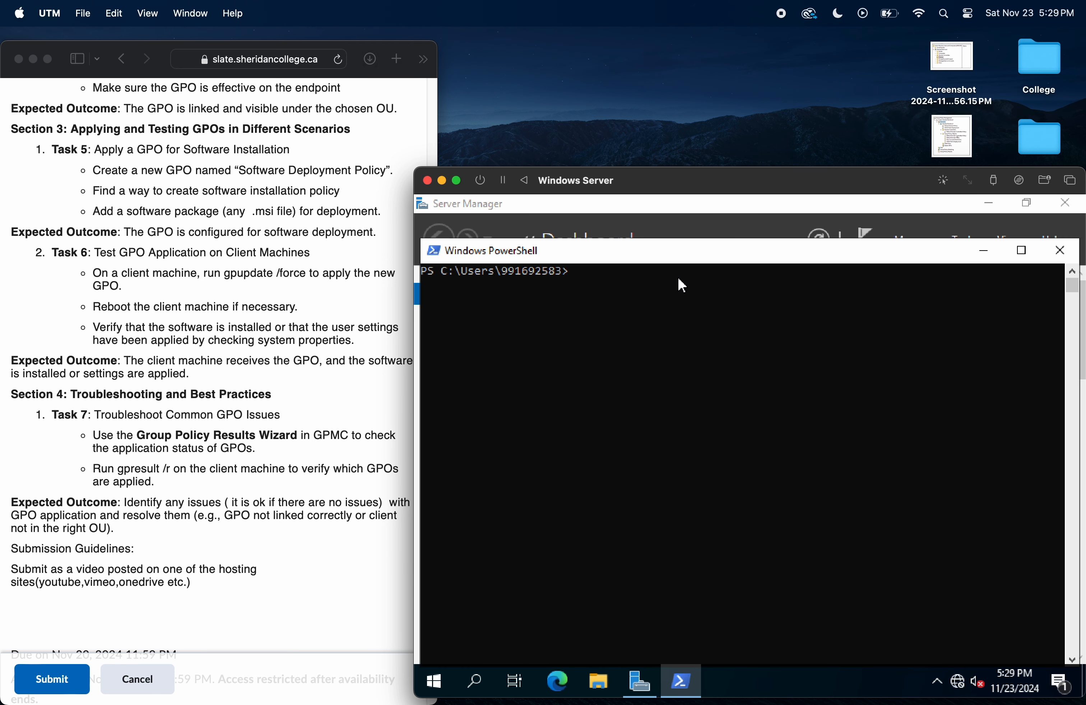
Step: Run gpresult /r in PowerShell and highlight the matching Task 7 instruction on the lab page
key(Up)
key(Up)
click(339, 402)
drag(270, 449, 98, 436)
drag(157, 494, 92, 468)
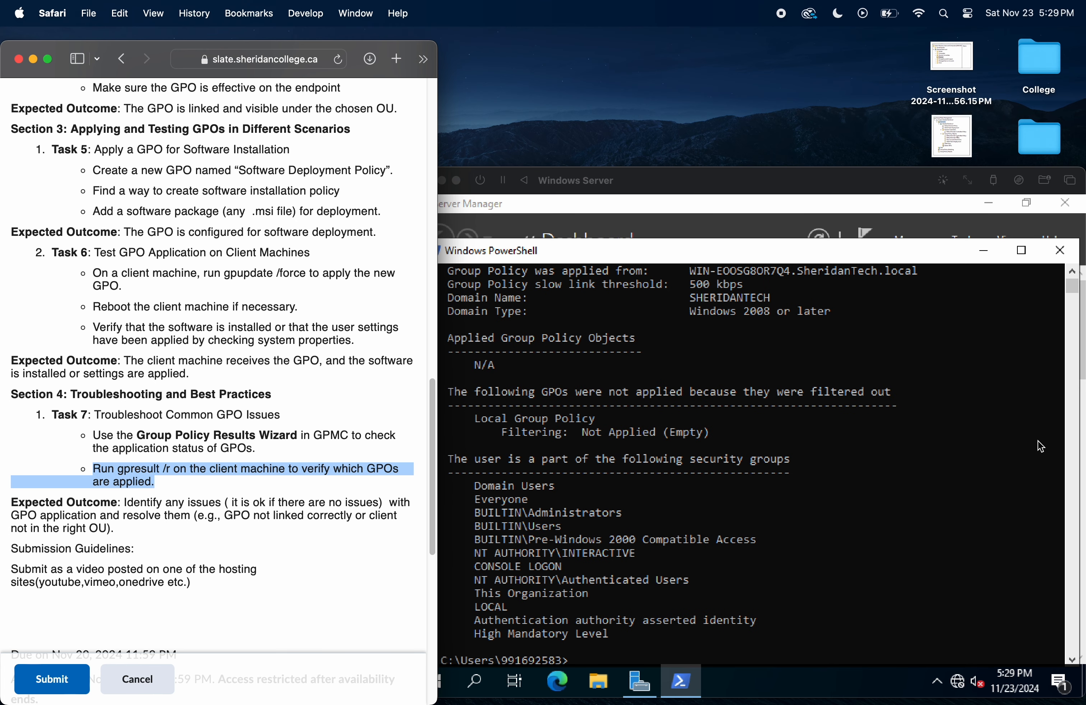
Step: Go back to the beginning of the gpresult output and review the report header and user settings
scroll(1038, 421, up, 15)
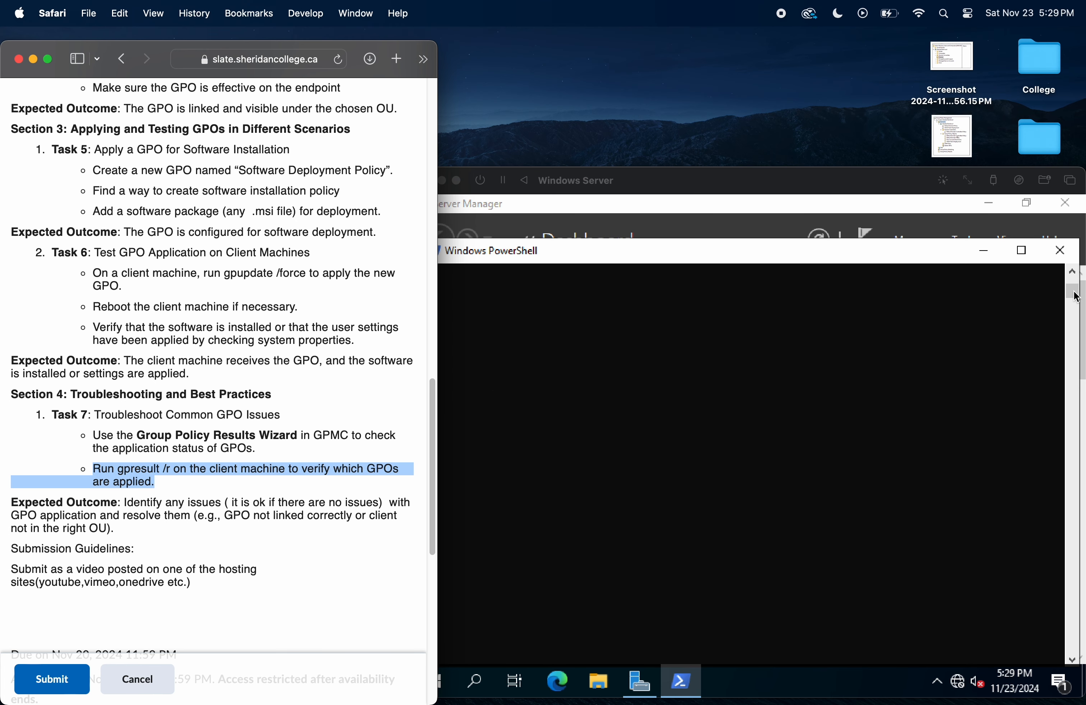
click(1076, 297)
drag(1076, 288, 1072, 285)
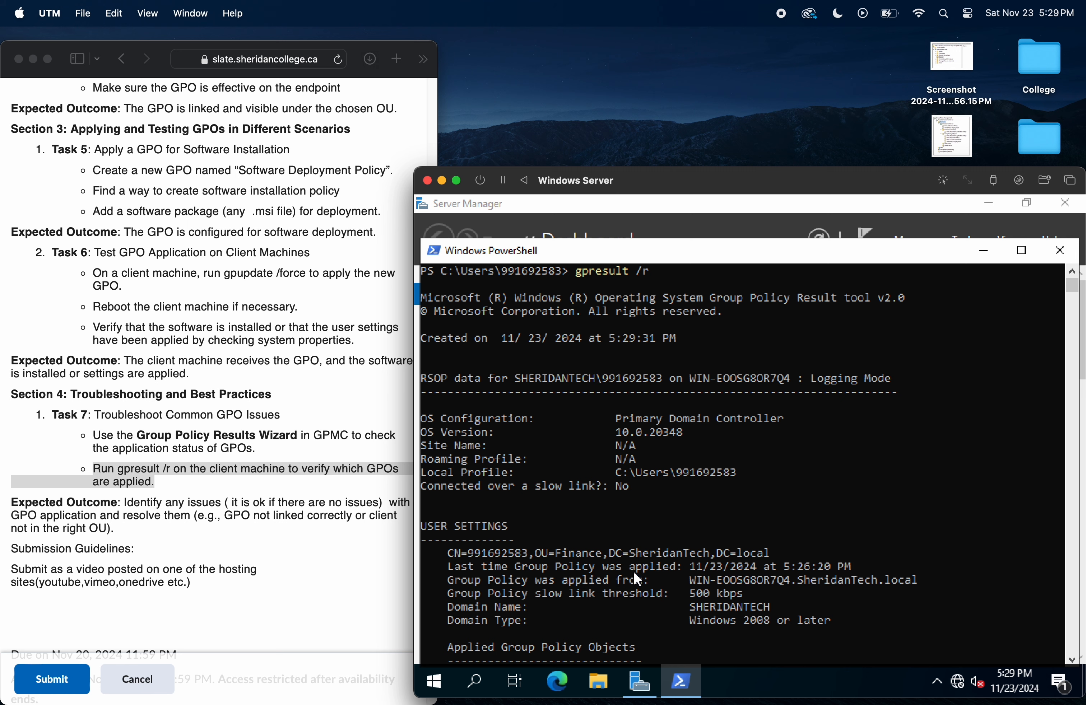
Step: Search Windows for the Run app, open it, and enter gp as the start of the program name
click(492, 679)
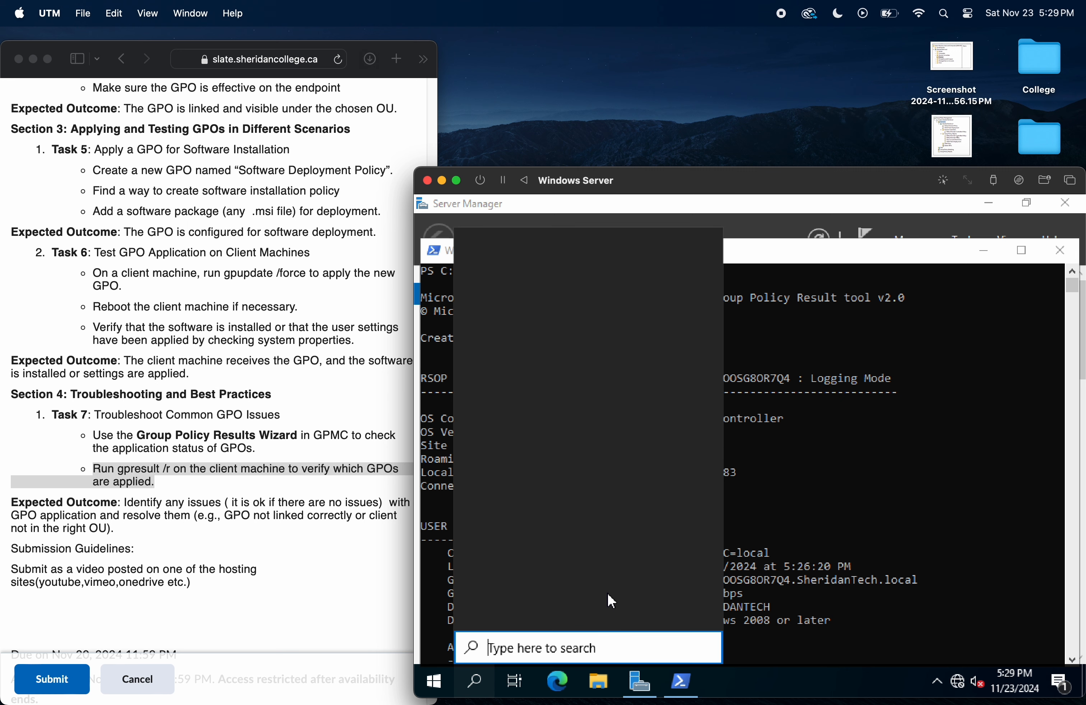
text(run)
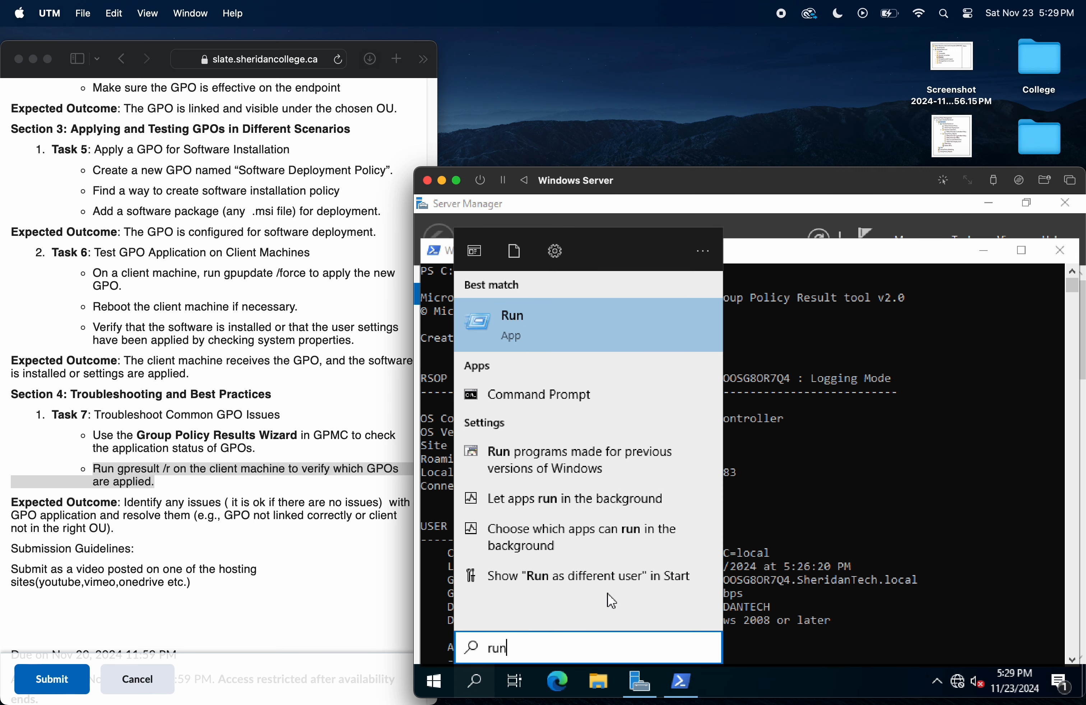
click(588, 326)
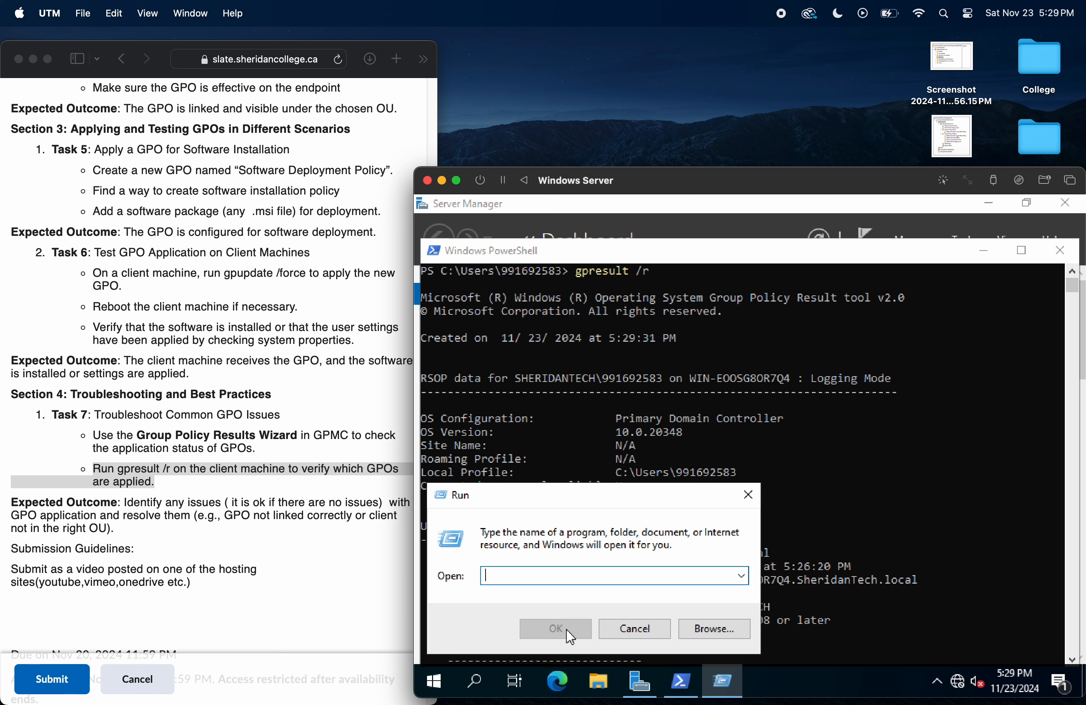
text(gp)
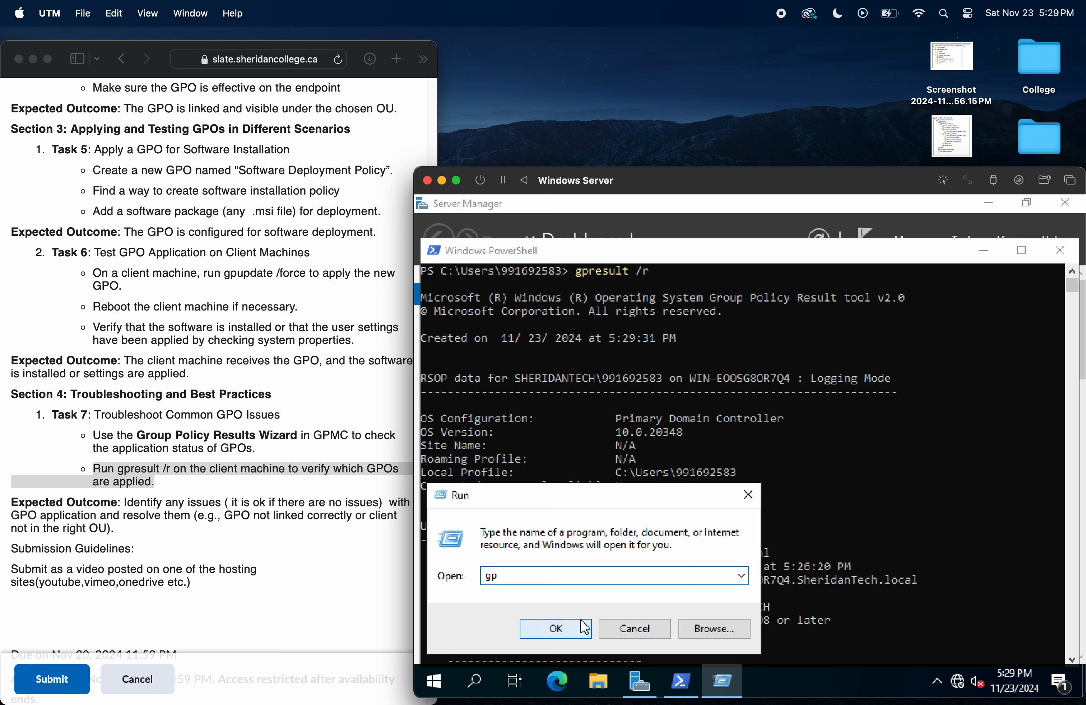